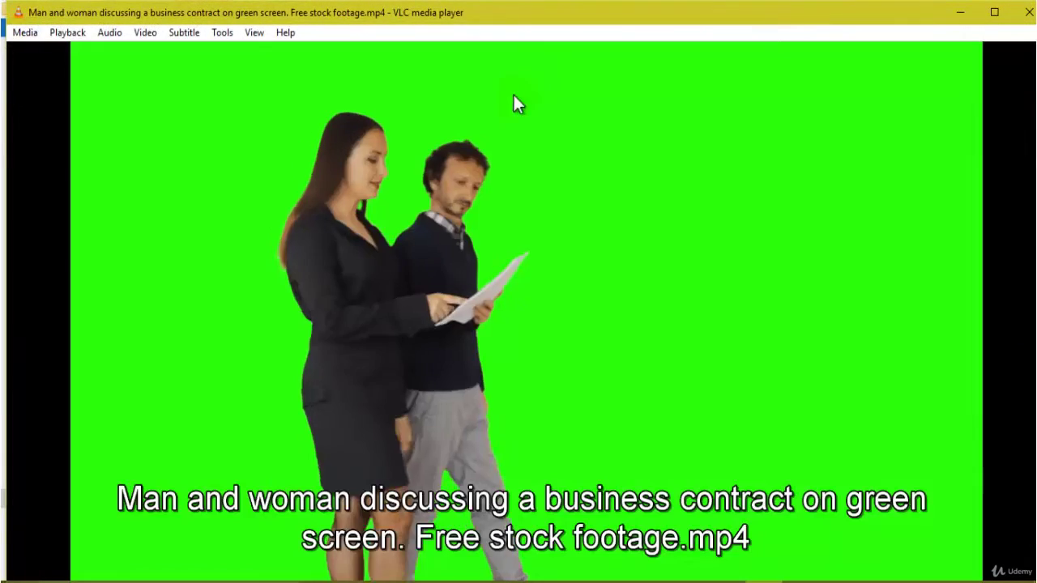
Step: Watch the business-contract green screen clip at full size in the media player, and close the player
double_click(663, 230)
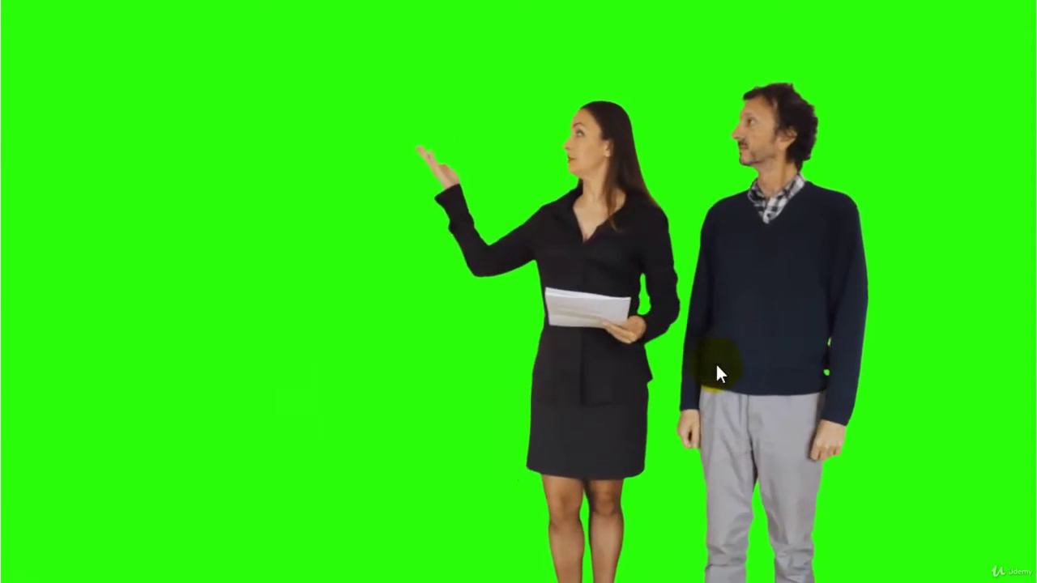
double_click(699, 259)
click(1017, 8)
Step: Import the man and woman green screen MP4 into the After Effects project and create a composition from it
drag(273, 194, 169, 278)
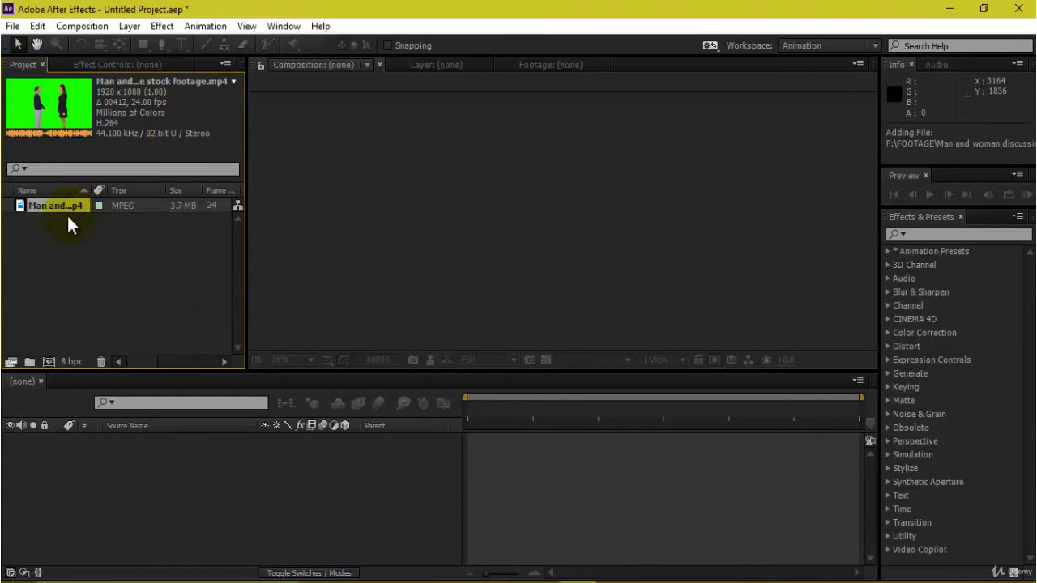
drag(56, 210, 46, 361)
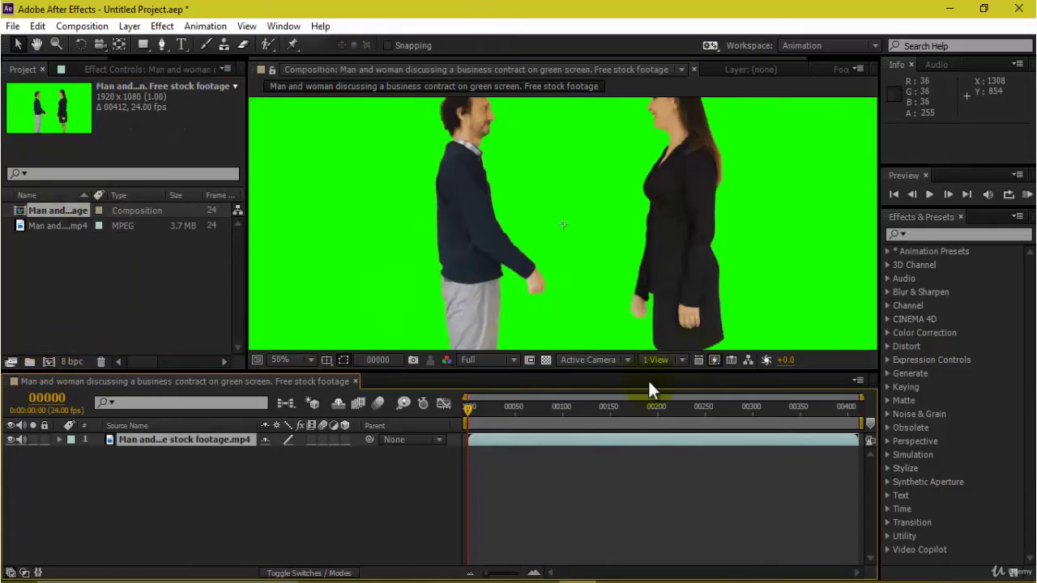
Step: Shift the footage layer three frames earlier in the timeline and deselect it
drag(465, 411, 505, 437)
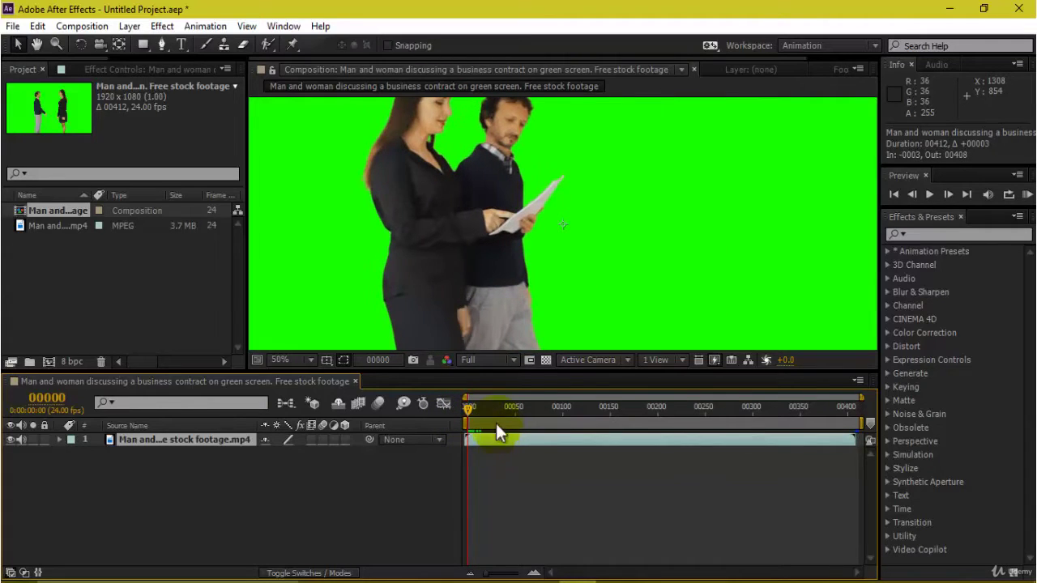
drag(572, 491, 628, 499)
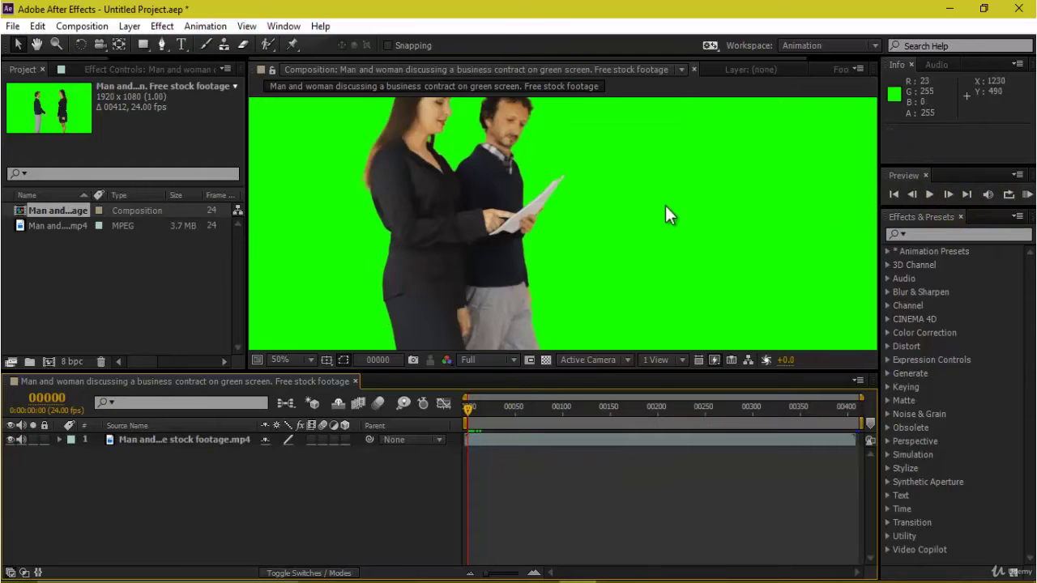
Step: Set the work area to end at frame 338 and trim the composition to the work area
scroll(667, 205, down, 2)
click(929, 195)
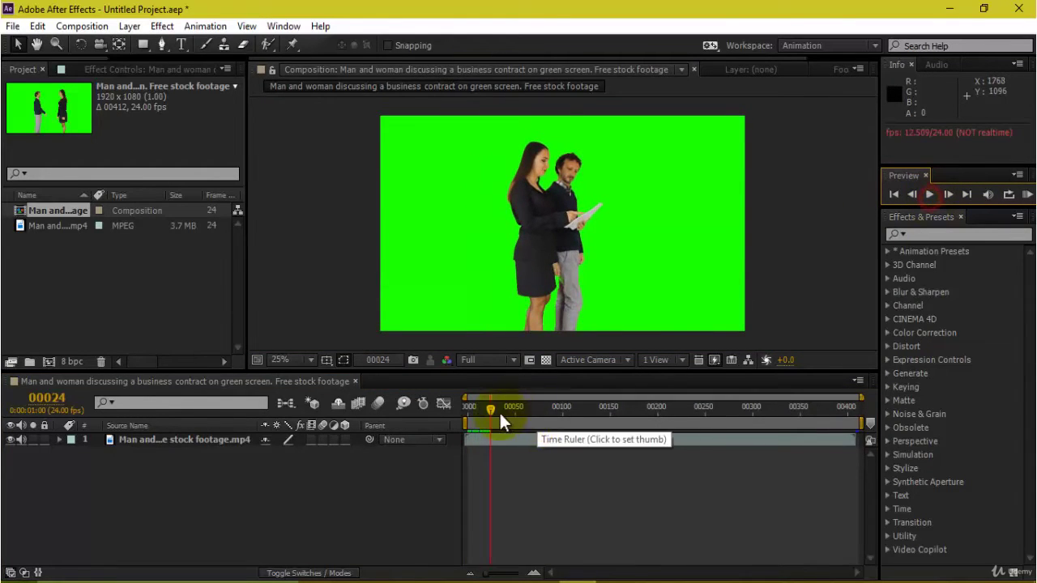
drag(517, 405, 824, 483)
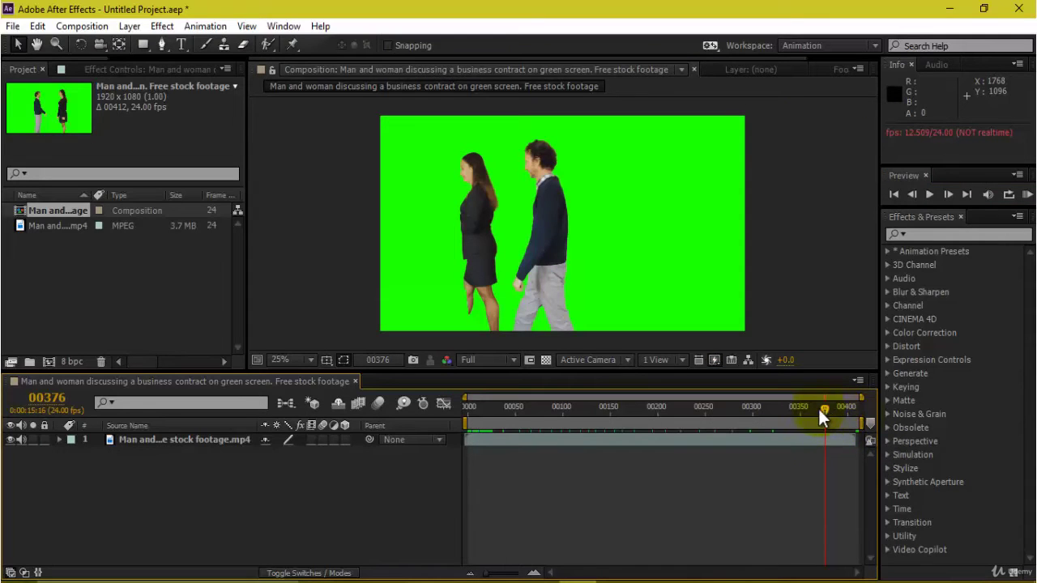
mouse_move(809, 409)
mouse_down()
mouse_move(768, 409)
mouse_move(789, 411)
mouse_up()
drag(860, 432, 463, 498)
right_click(781, 422)
click(804, 467)
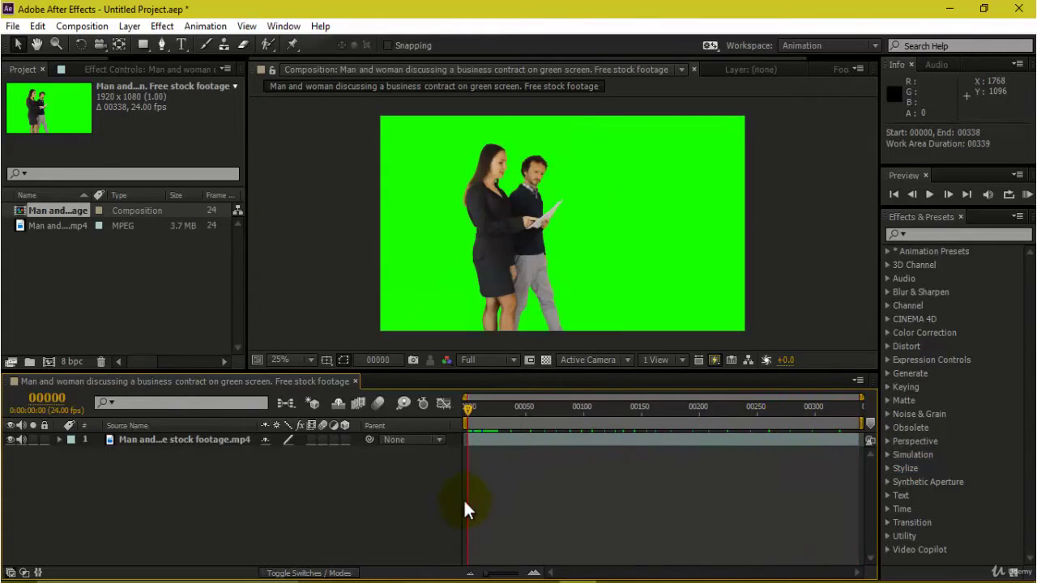
Step: Preview the opening of the trimmed composition several times from frame 0 to check playback of the actors
click(572, 503)
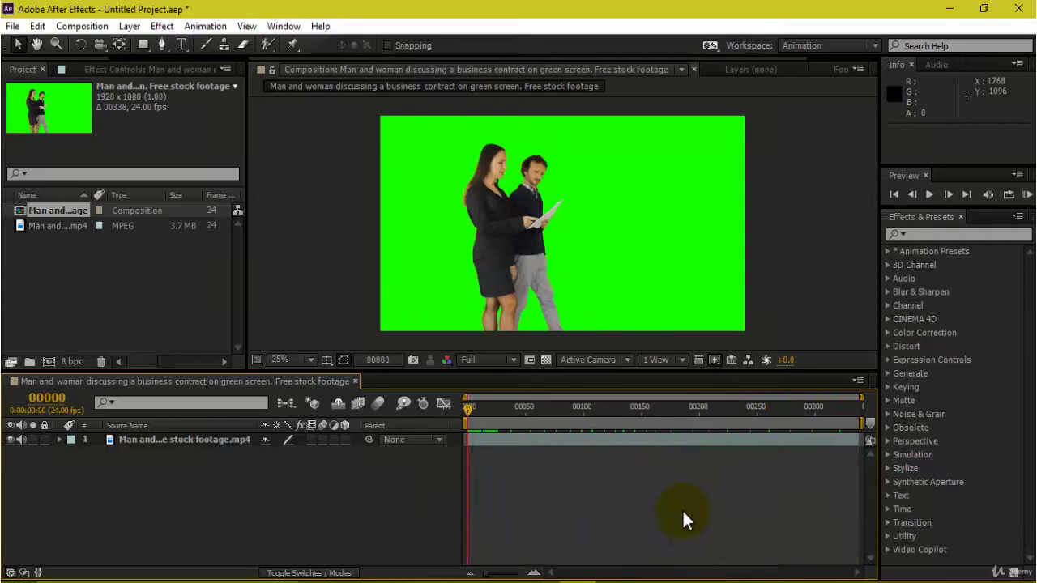
key(space)
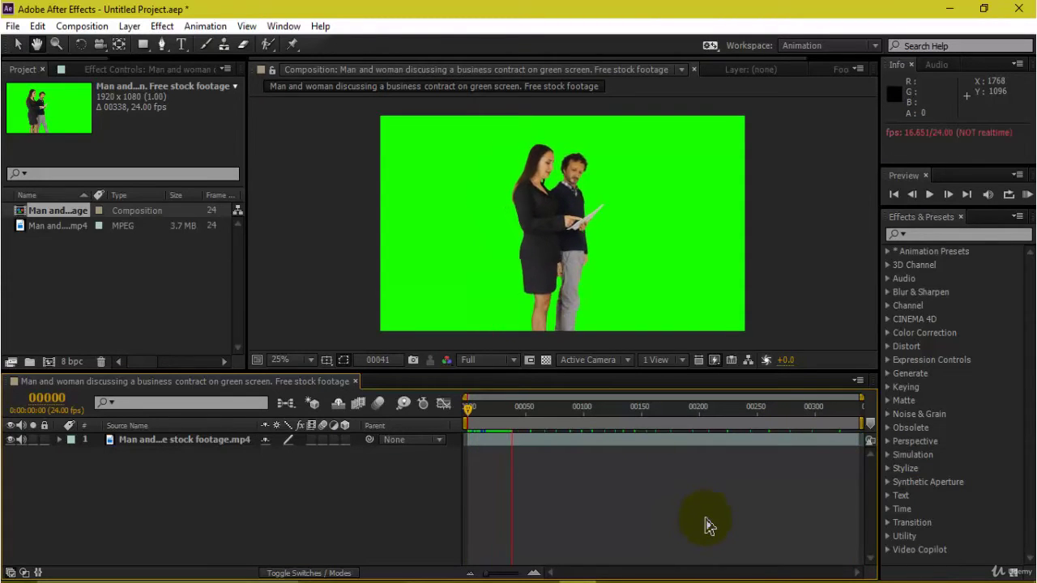
key(space)
drag(511, 413, 466, 416)
key(space)
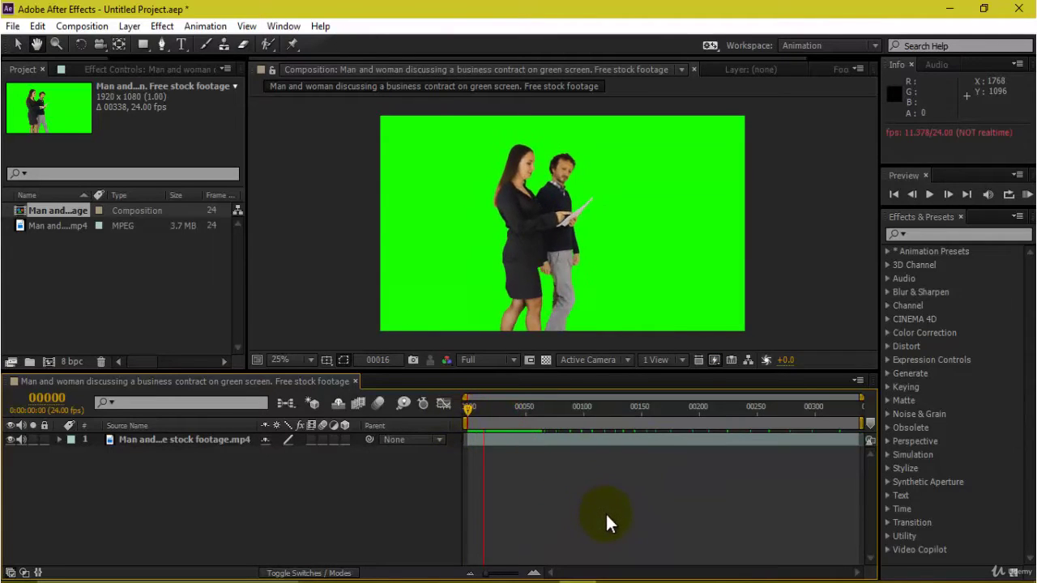
drag(496, 404, 425, 403)
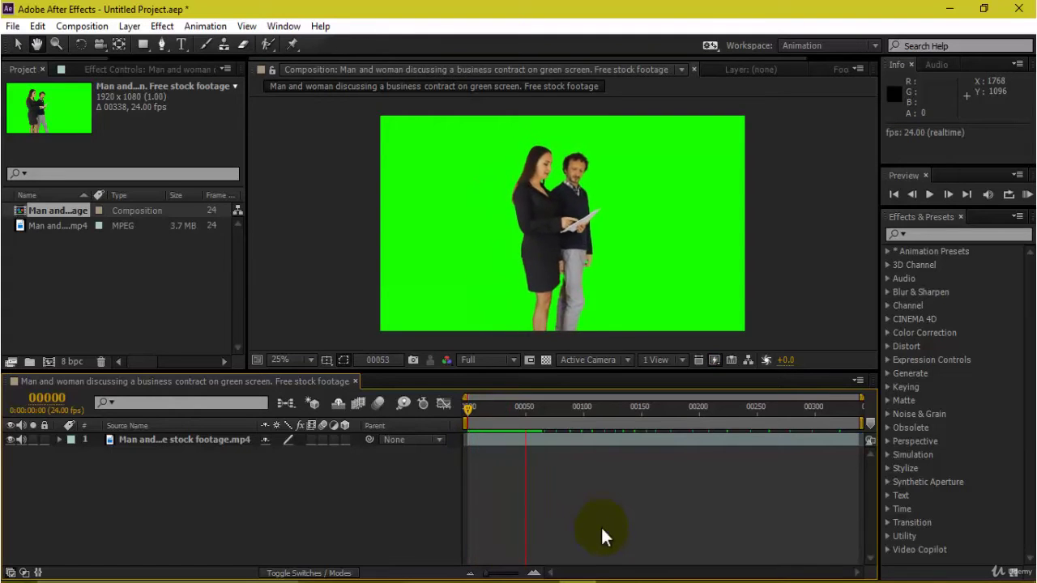
click(549, 411)
drag(549, 413, 463, 411)
key(space)
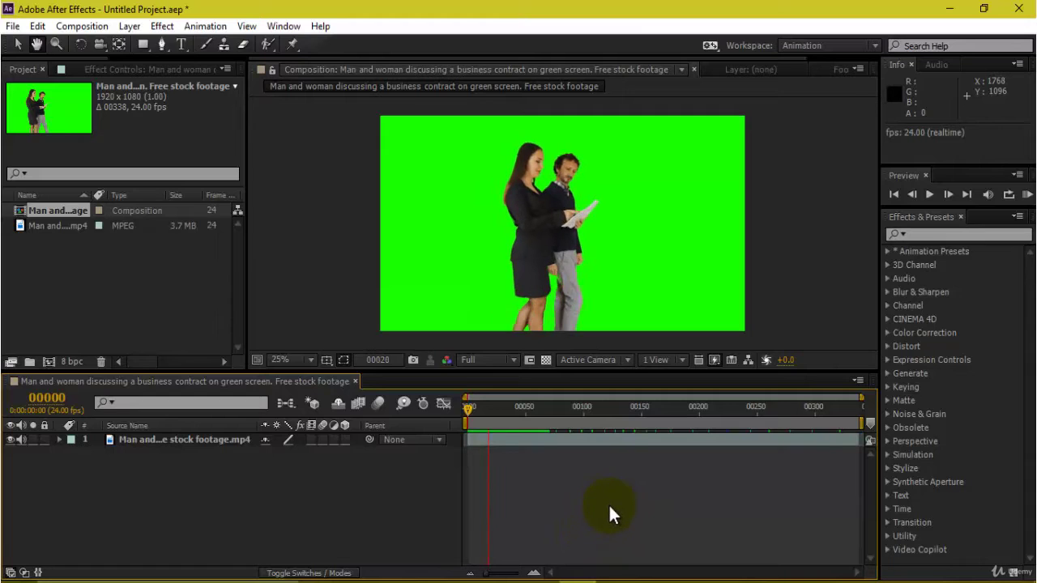
click(532, 413)
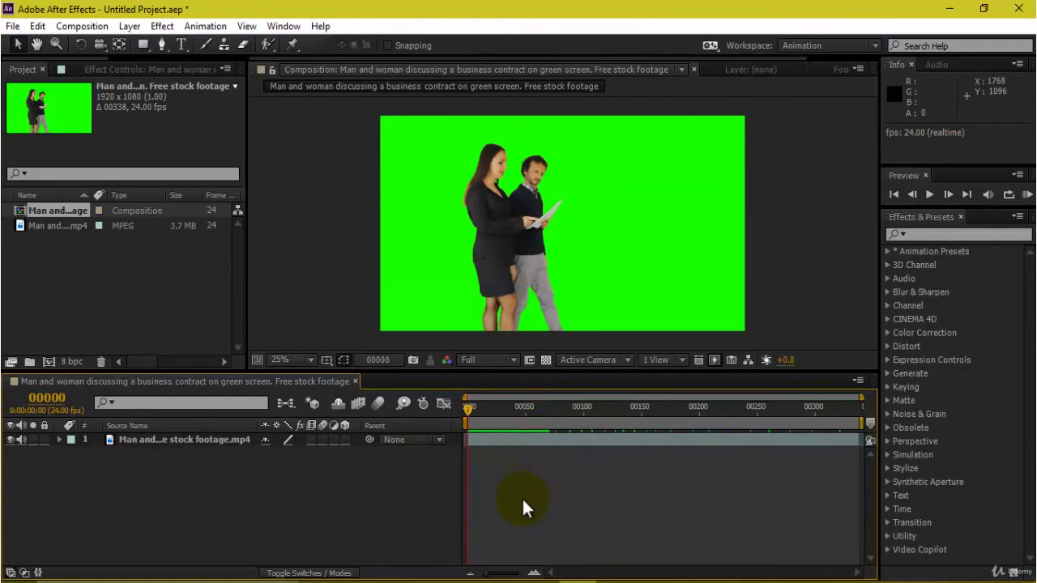
key(space)
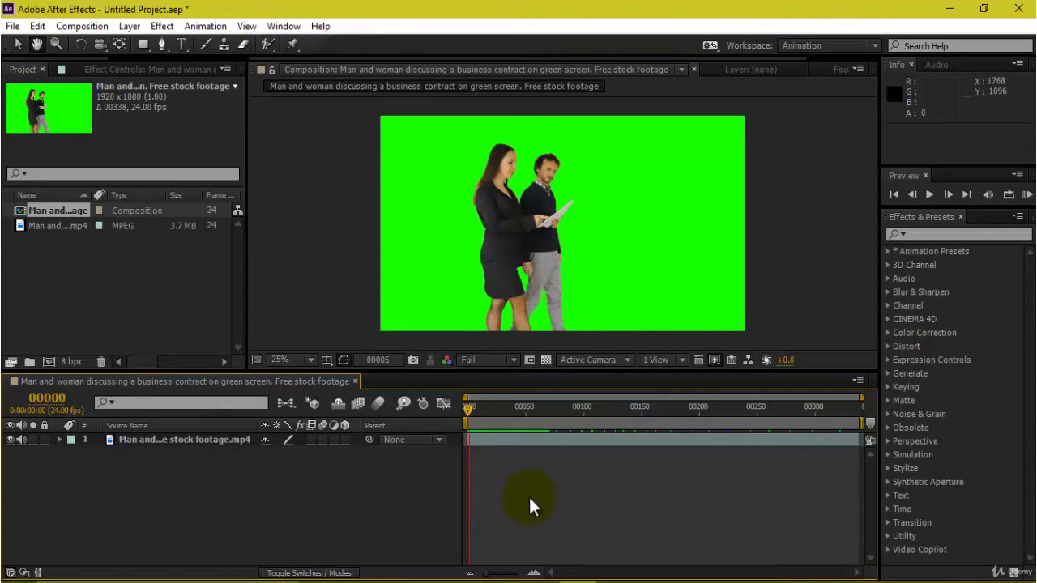
key(space)
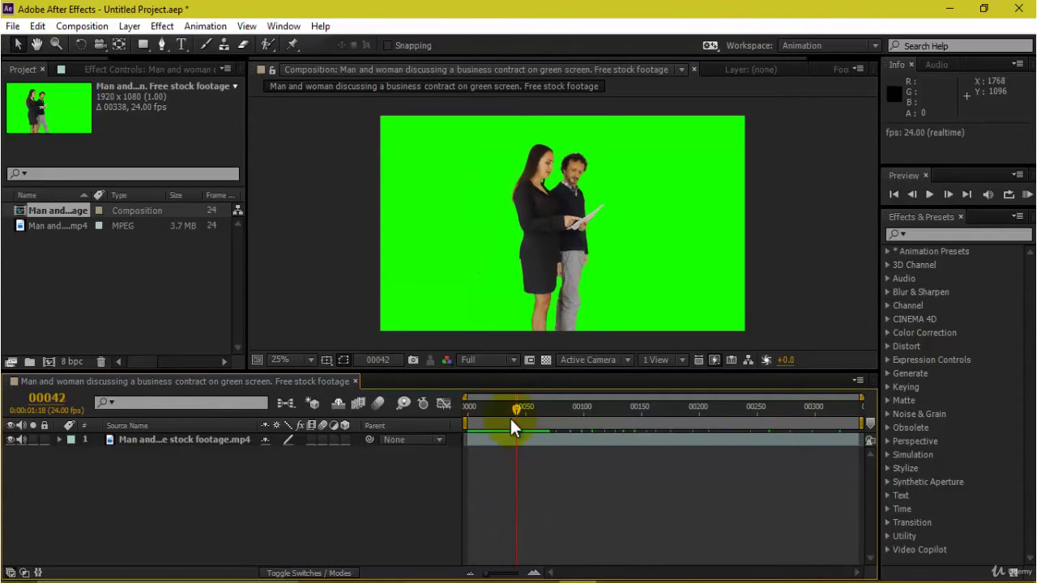
key(space)
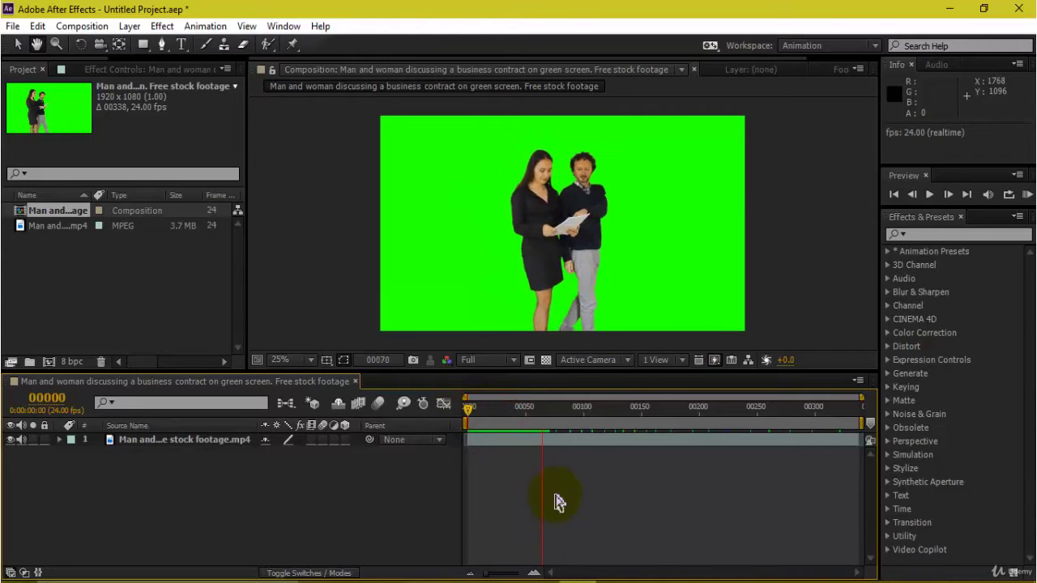
key(space)
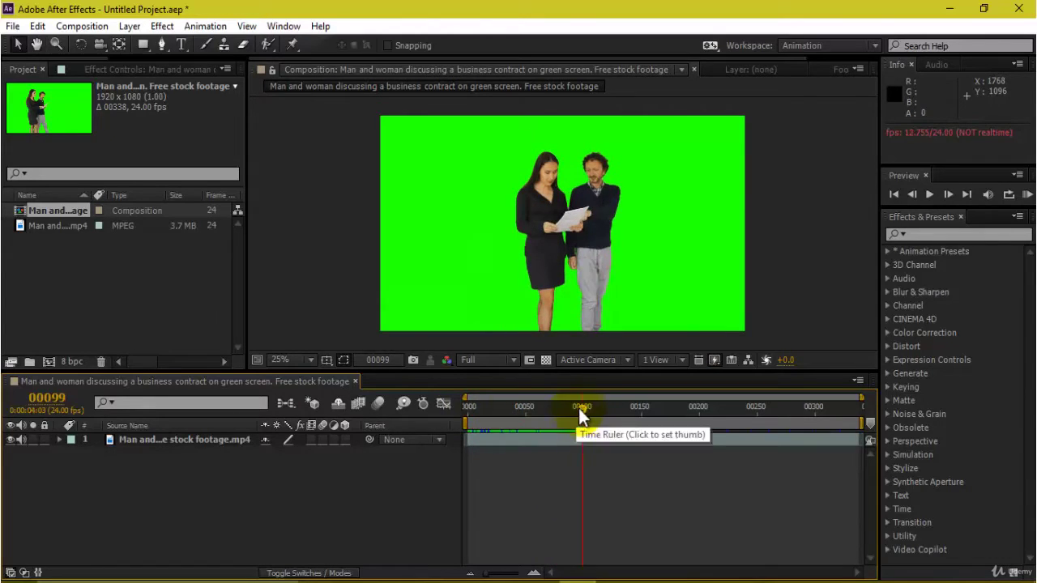
drag(580, 408, 437, 423)
key(space)
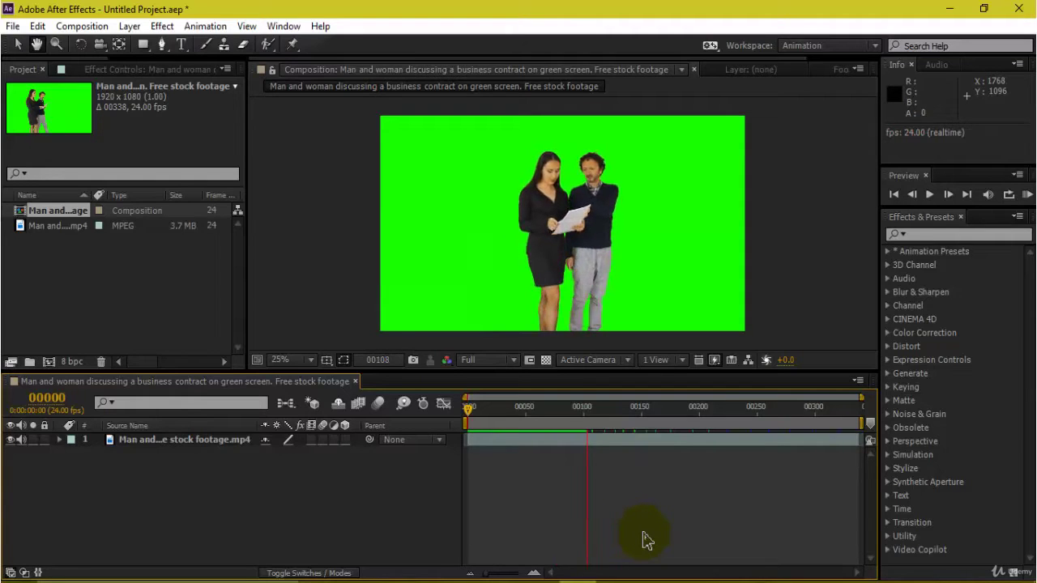
click(593, 404)
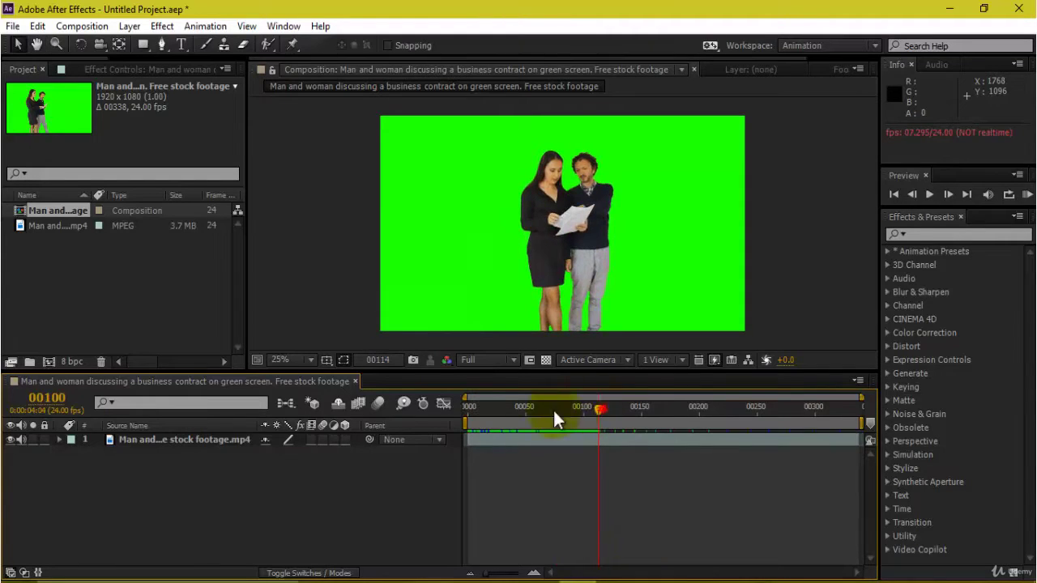
Step: Examine the actors close up in the opening frames, and return to frame 0 with the whole frame in view
drag(576, 405, 511, 360)
scroll(737, 308, up, 2)
scroll(547, 223, up, 1)
drag(620, 192, 647, 373)
scroll(654, 285, down, 1)
scroll(664, 312, down, 2)
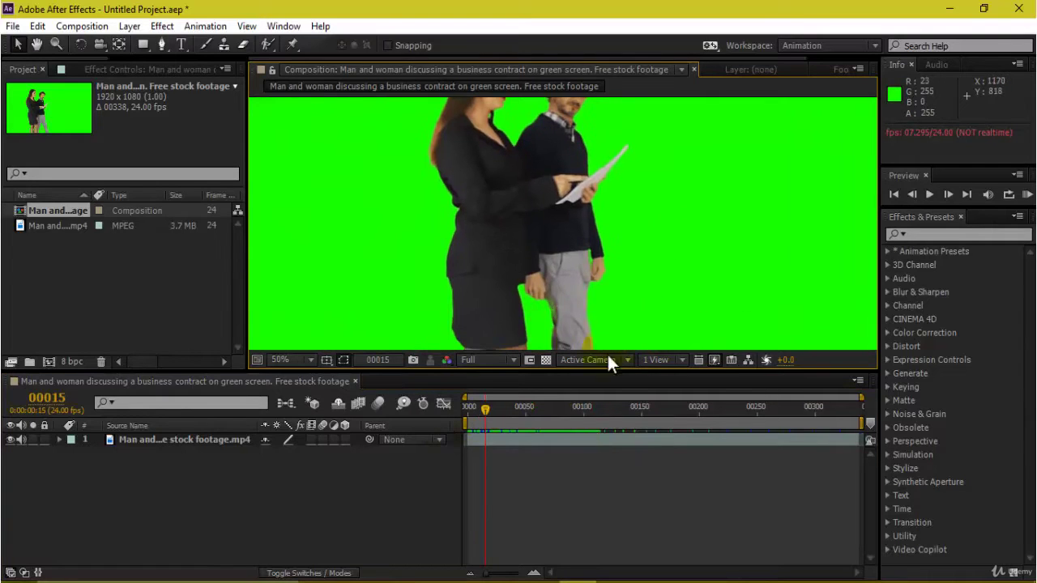
drag(473, 413, 464, 410)
scroll(639, 273, down, 1)
drag(677, 298, 683, 315)
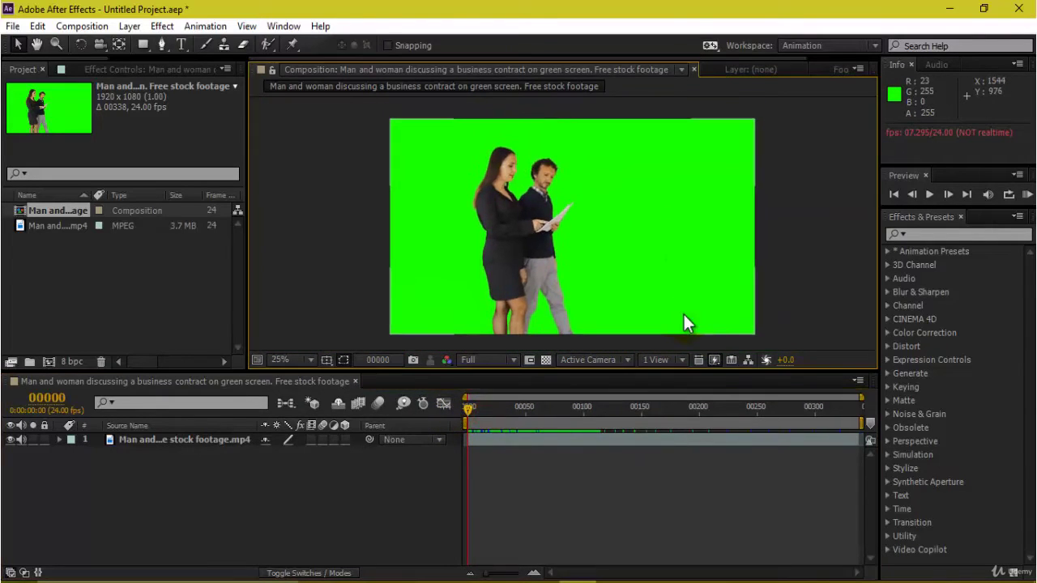
Step: Play the composition again from the start and place the playhead at frame 17
key(space)
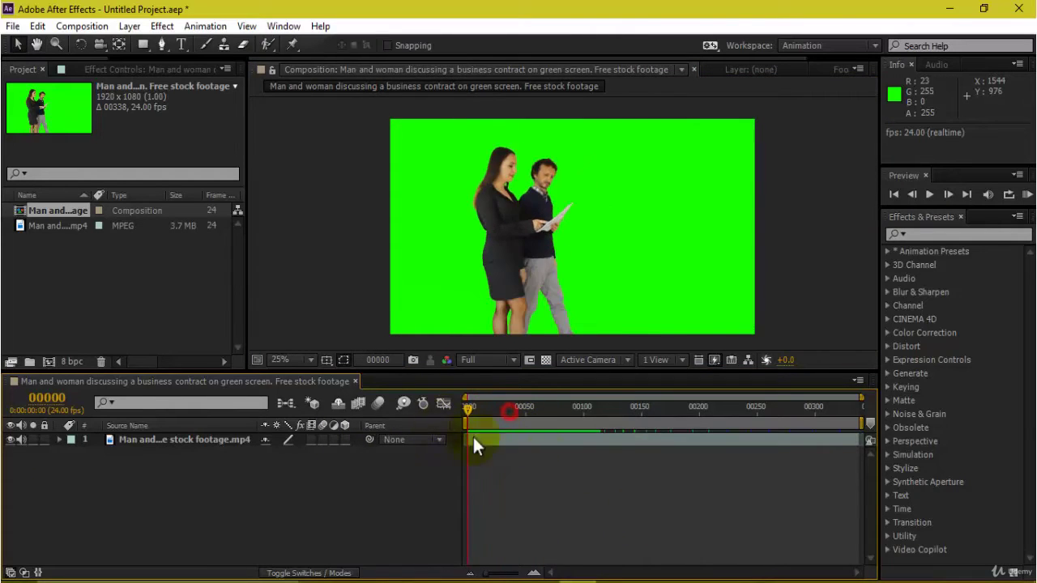
drag(503, 409, 443, 418)
key(space)
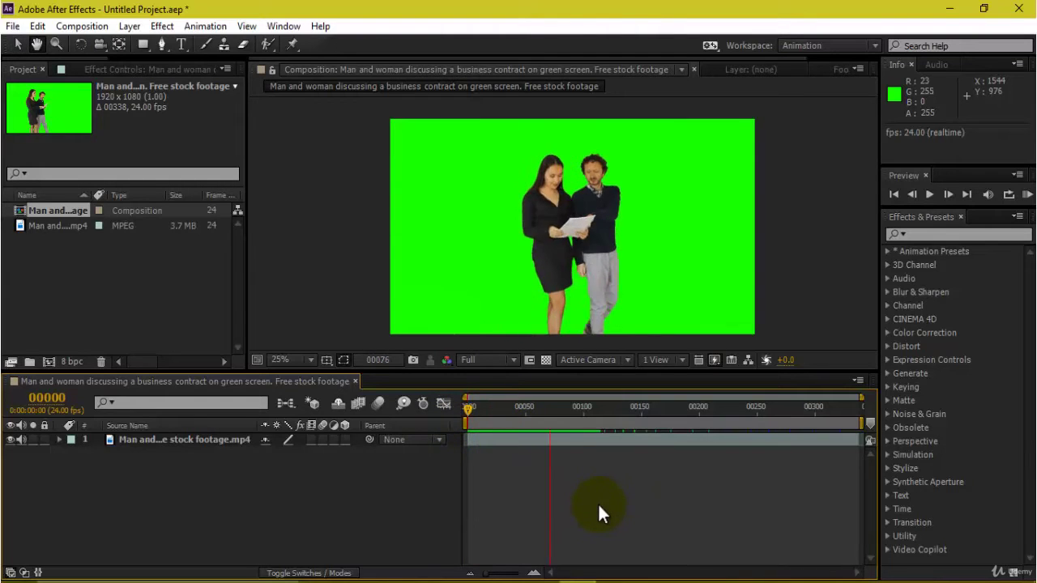
key(space)
drag(567, 407, 488, 410)
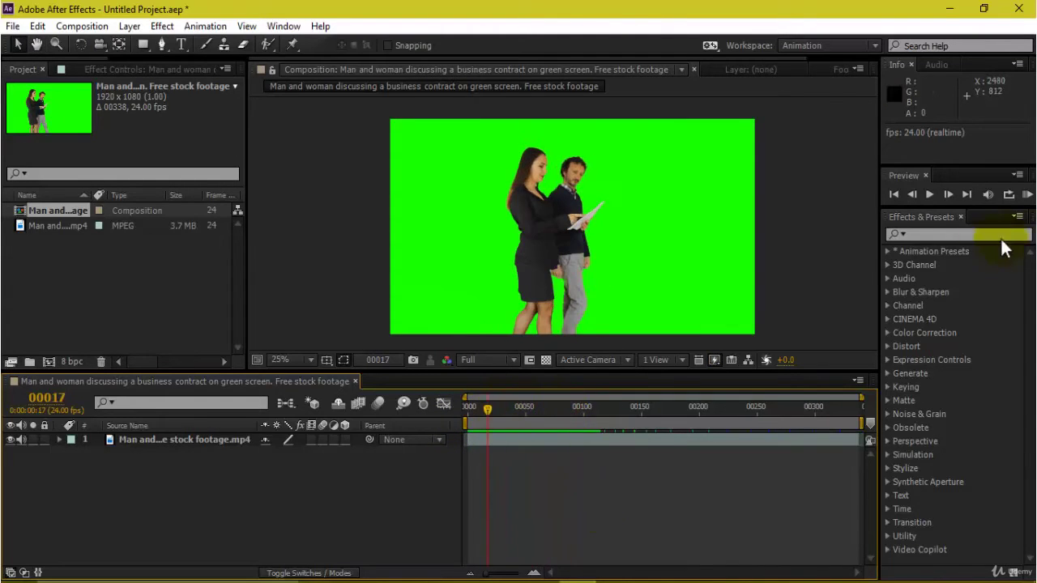
Step: Find the Linear Color Key among the Keying effects and apply it to the footage layer
click(954, 233)
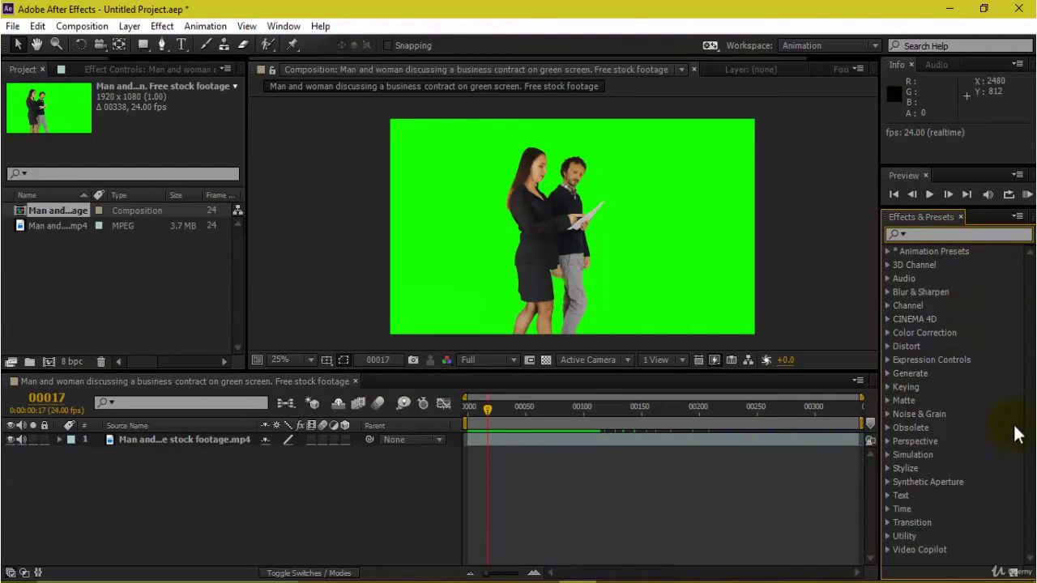
click(888, 387)
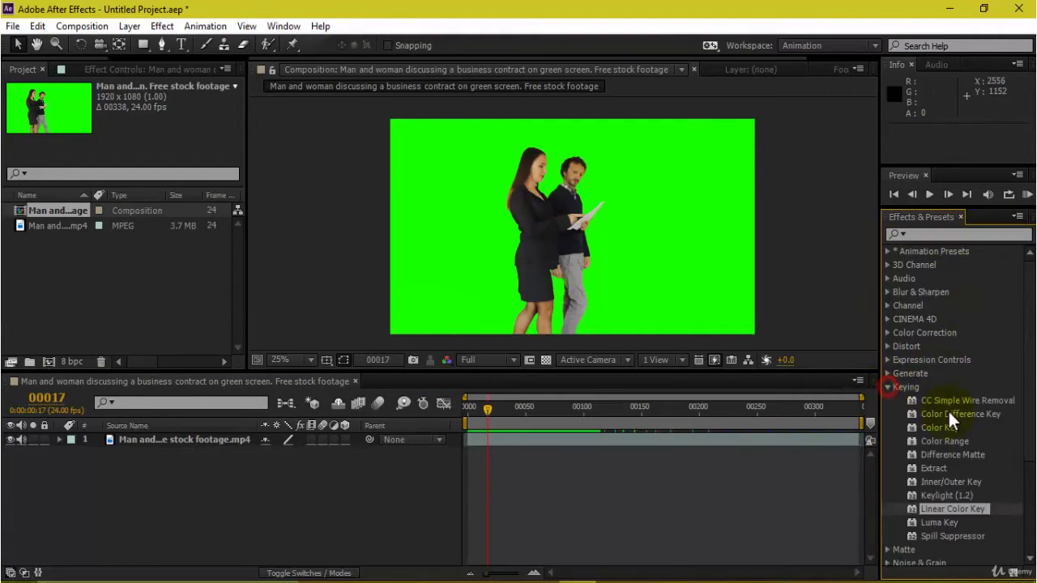
click(954, 494)
click(971, 507)
click(933, 428)
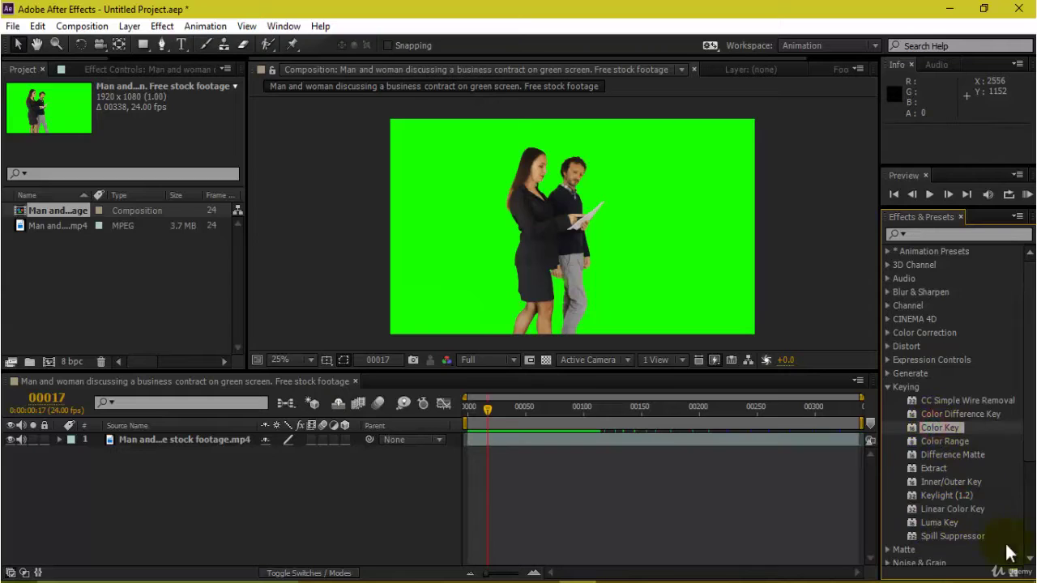
click(963, 509)
drag(963, 512, 182, 441)
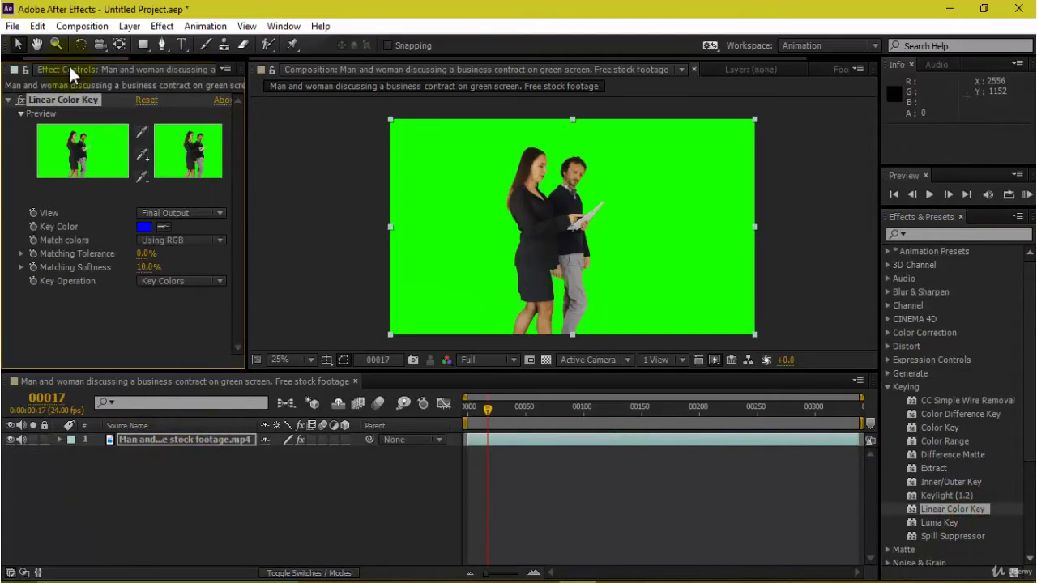
Step: Sample the green backdrop in the composition as the key color of the Linear Color Key effect
drag(259, 175, 315, 173)
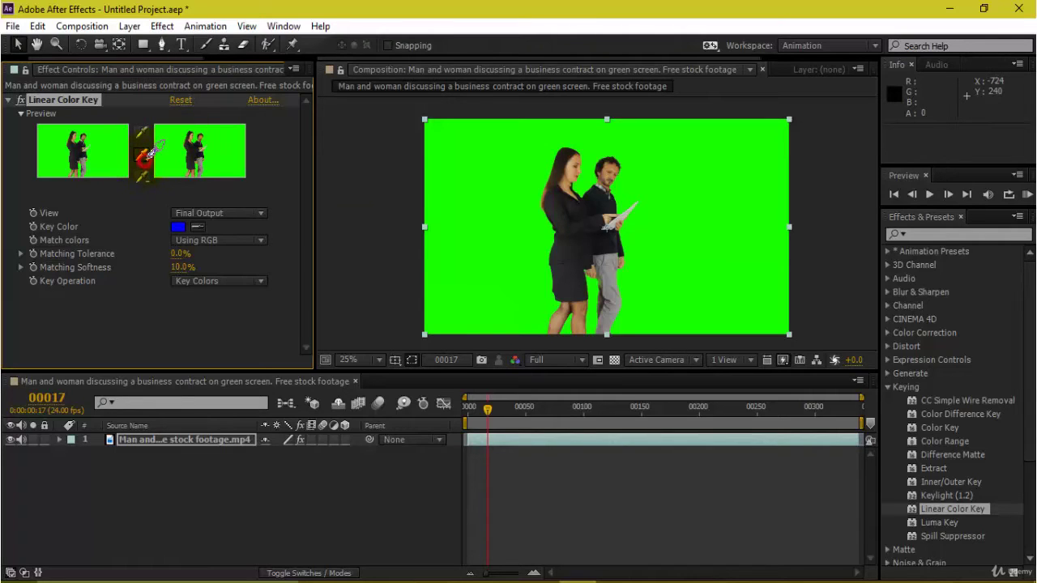
click(456, 152)
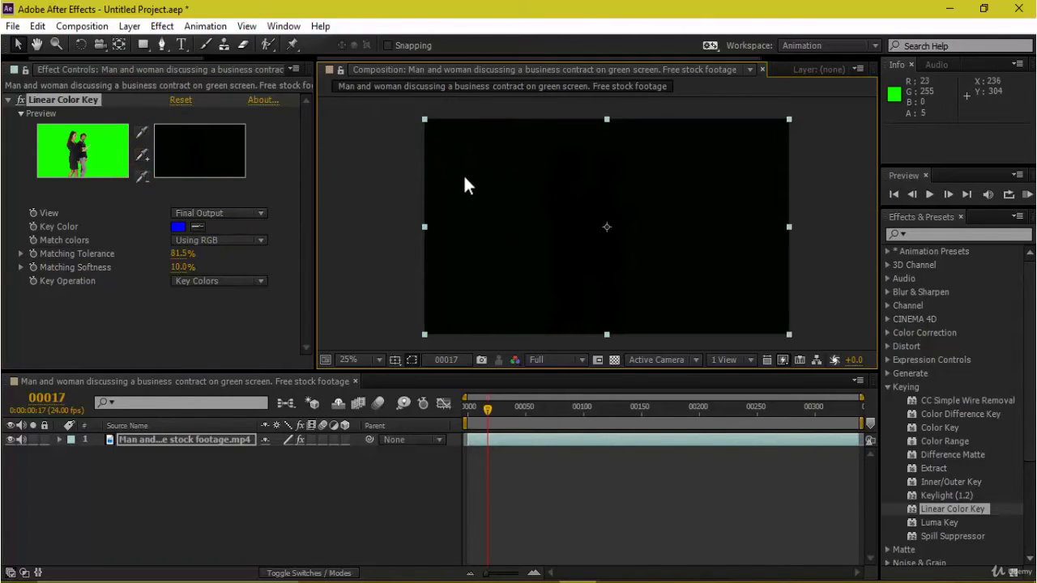
key(ctrl+z)
click(142, 132)
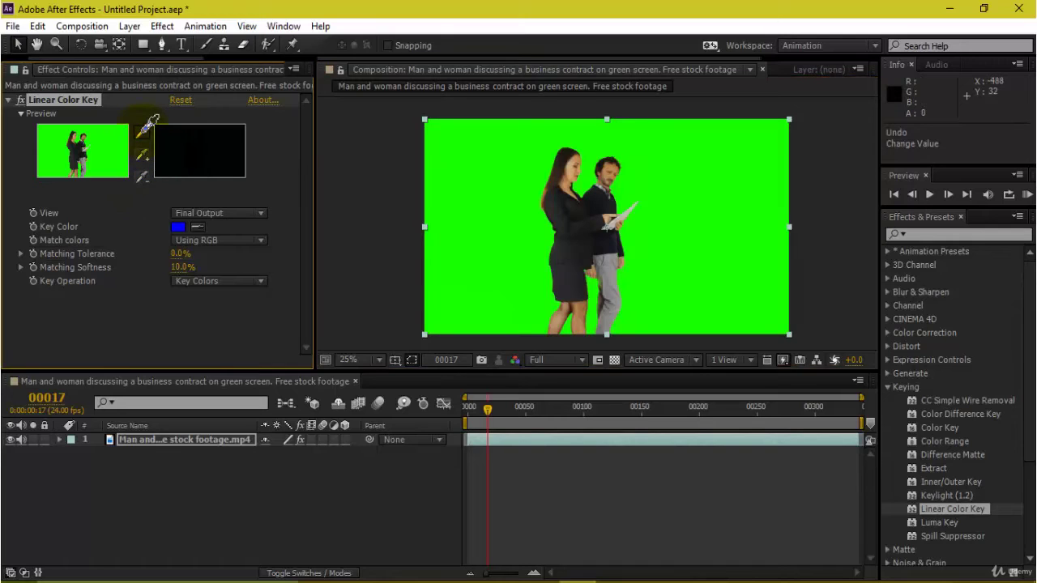
click(489, 144)
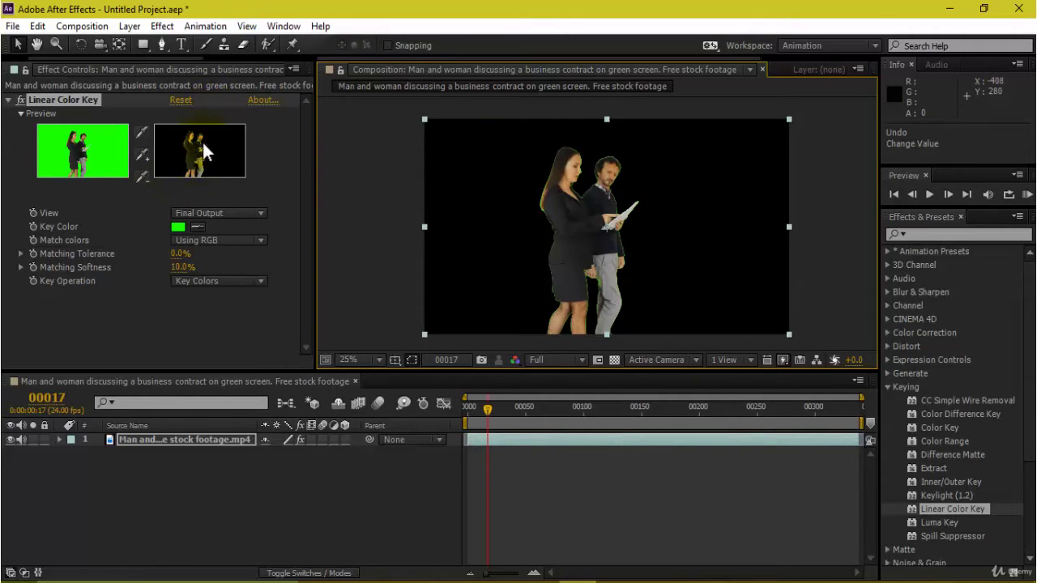
Step: Inspect the keyed edges around the woman's and man's bodies at 200% magnification
scroll(595, 189, up, 4)
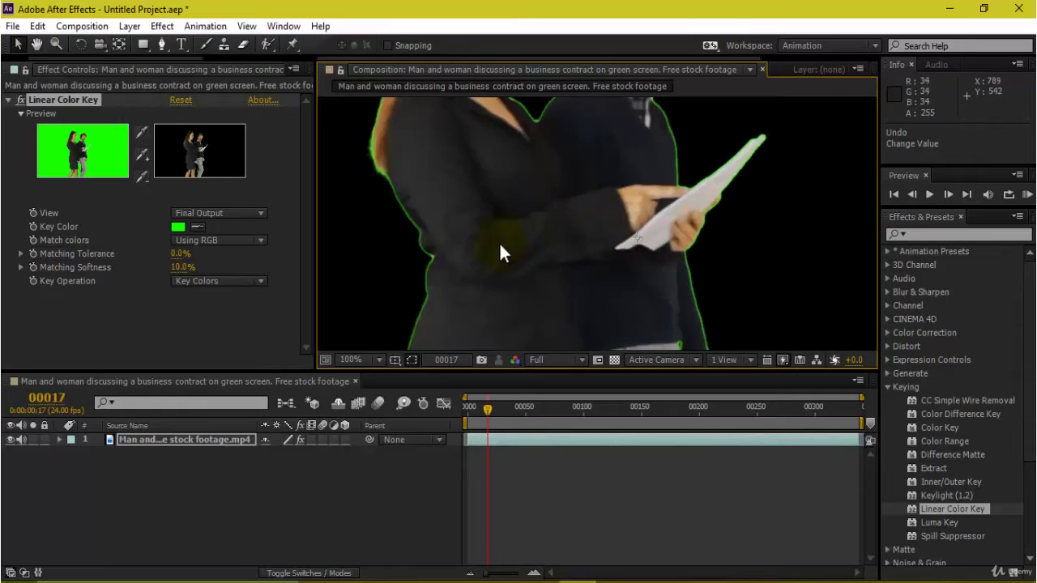
scroll(526, 200, up, 1)
drag(537, 130, 565, 208)
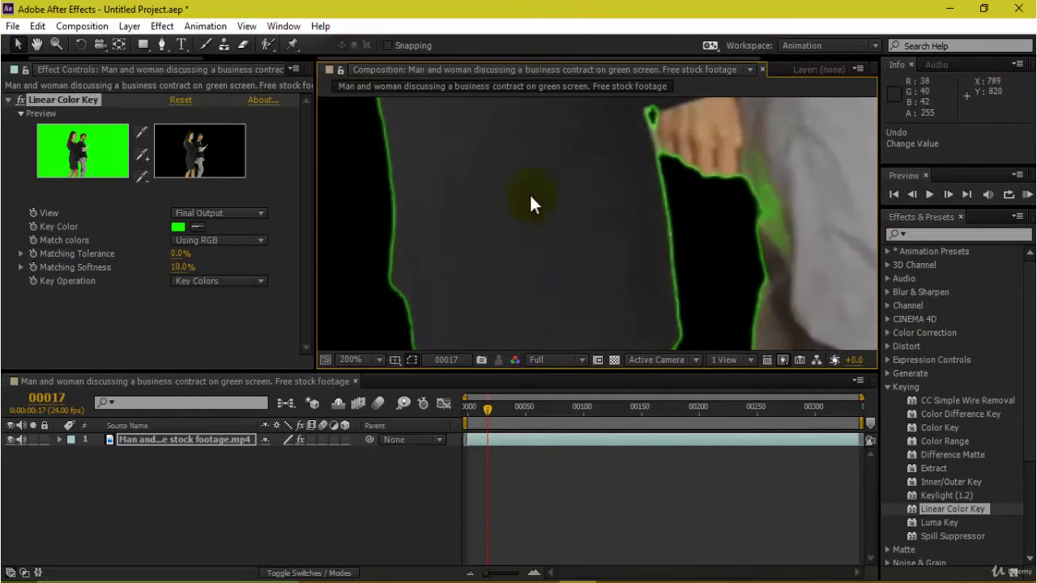
Step: Subtract colors sampled beside the man's hand and on the woman's dark clothing from the keyed color range
click(143, 175)
click(746, 175)
click(145, 177)
click(509, 153)
scroll(588, 215, down, 2)
drag(663, 112, 626, 228)
scroll(584, 219, up, 1)
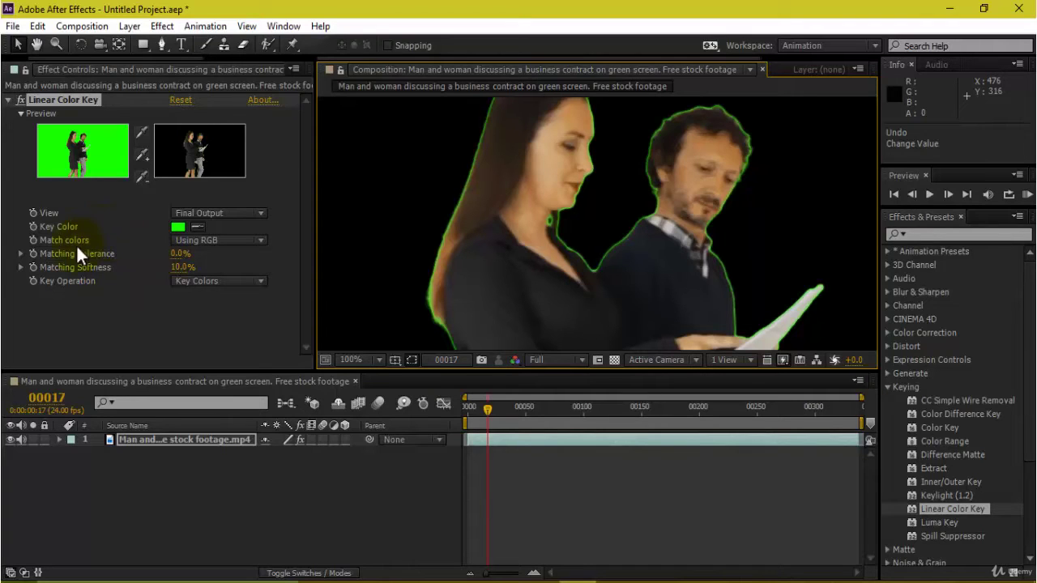
Step: Show the Linear Color Key effect's Source Only view, followed by its Matte Only view
click(216, 214)
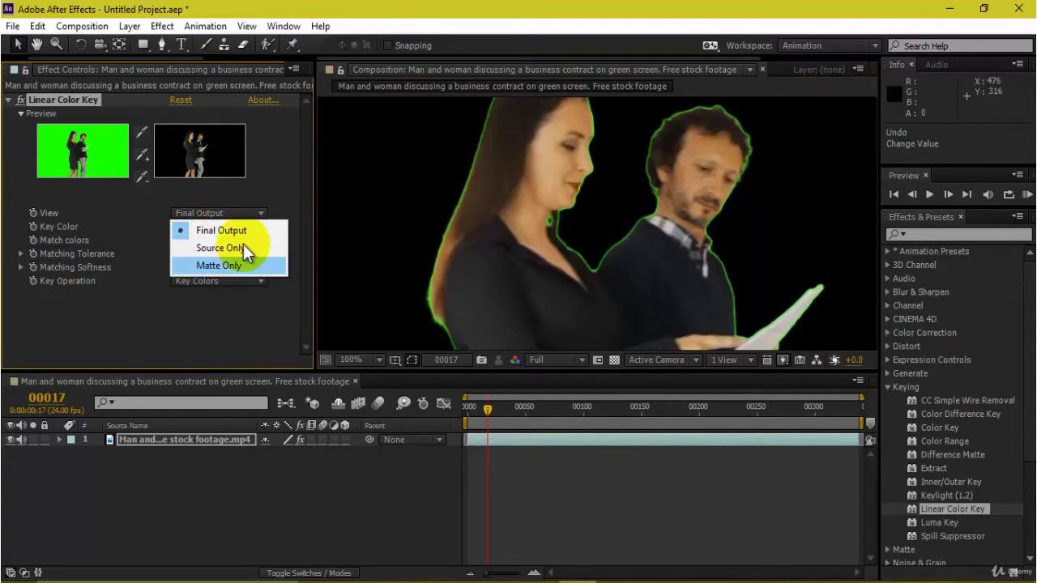
click(243, 247)
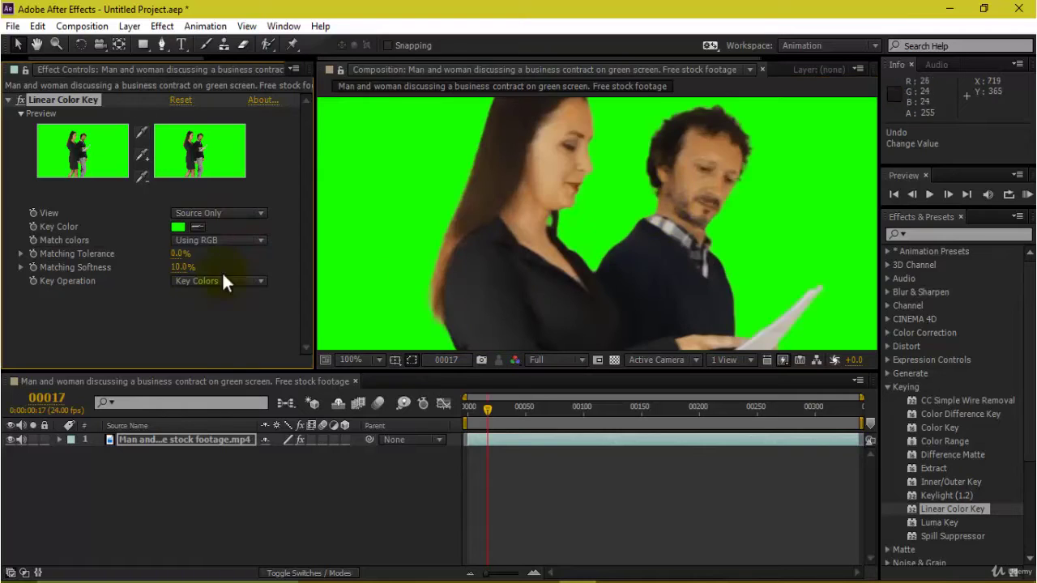
click(223, 212)
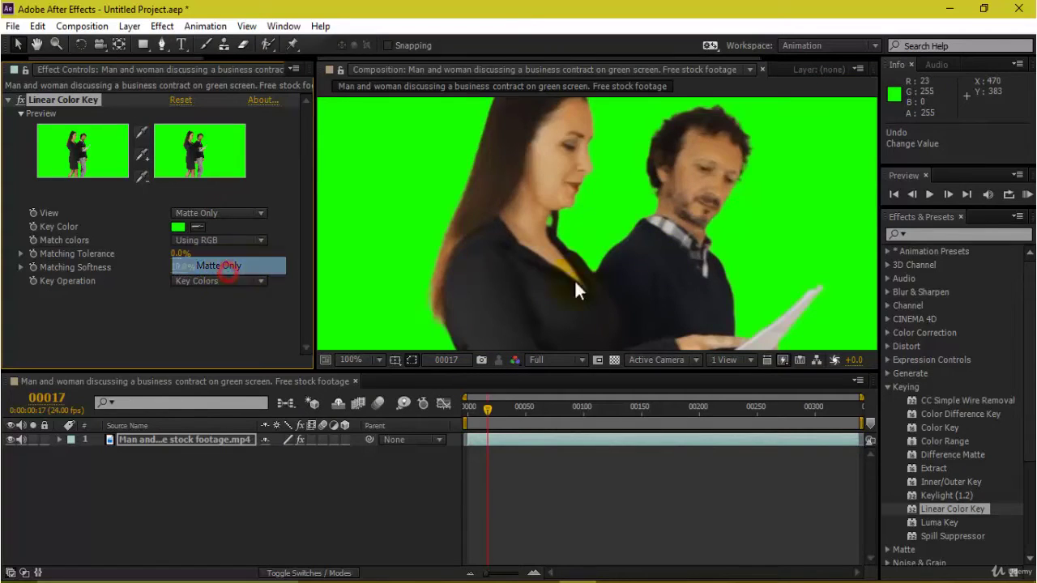
click(269, 266)
Step: Play the black-and-white matte from frame 0 to examine the silhouettes of the man and woman
scroll(726, 261, down, 3)
scroll(663, 277, up, 2)
drag(667, 273, 656, 229)
drag(485, 411, 431, 410)
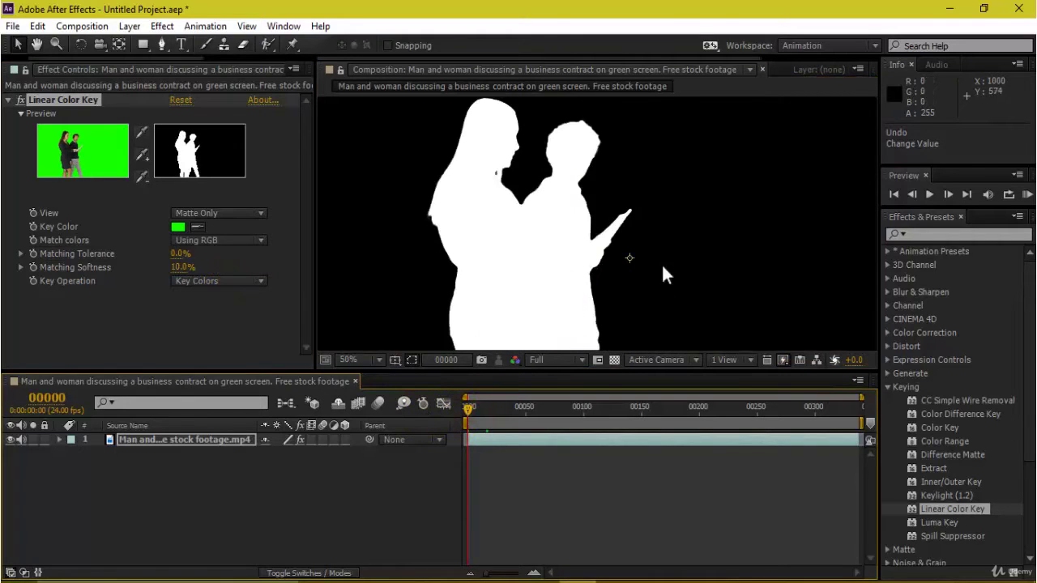
scroll(665, 259, down, 2)
key(space)
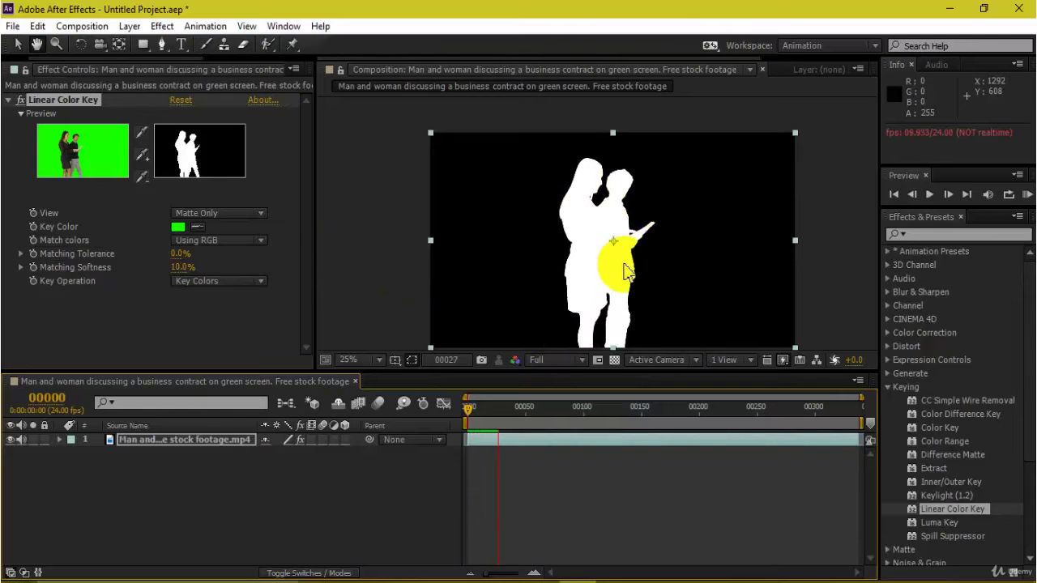
key(space)
key(space)
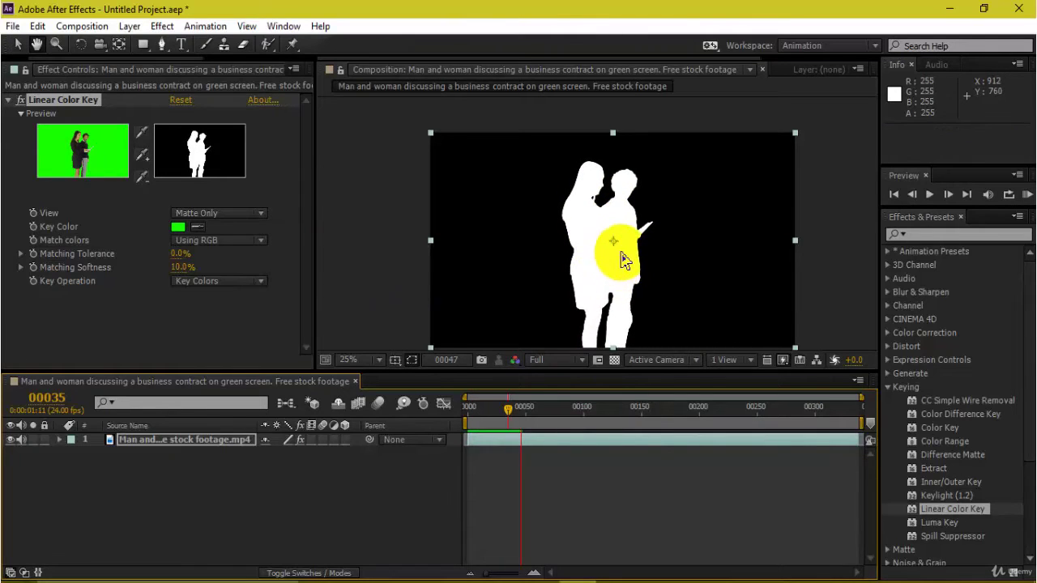
key(space)
key(space)
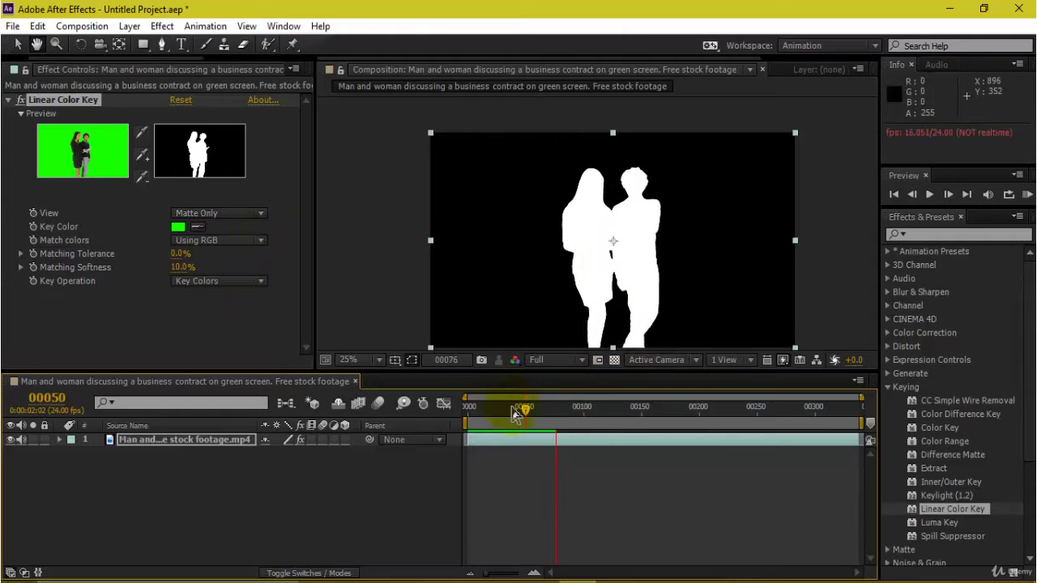
click(547, 410)
Step: Return the effect's view to Final Output and play the keyed footage, examining the edges up close
click(243, 212)
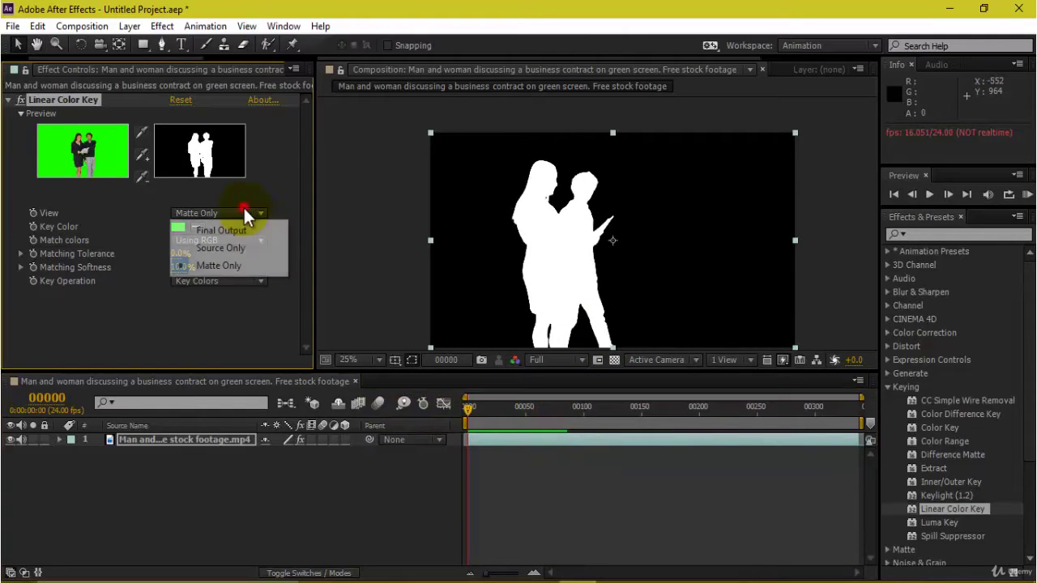
click(237, 230)
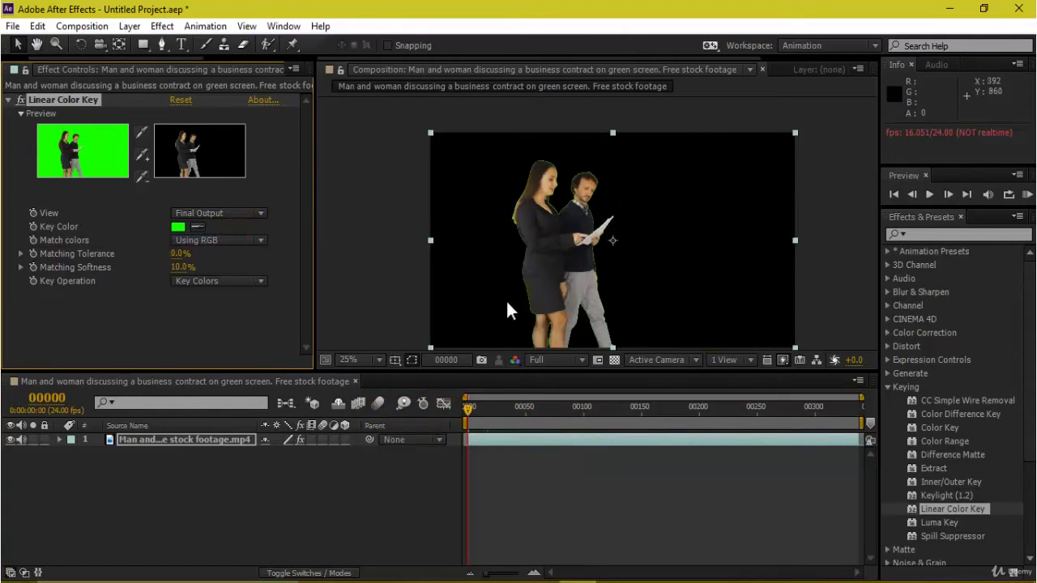
key(space)
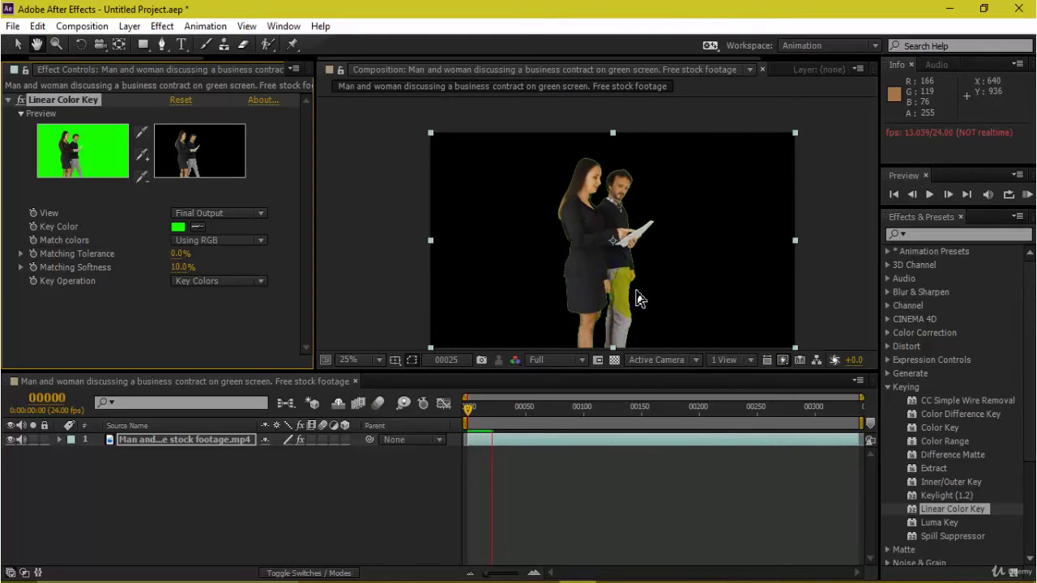
scroll(615, 199, up, 4)
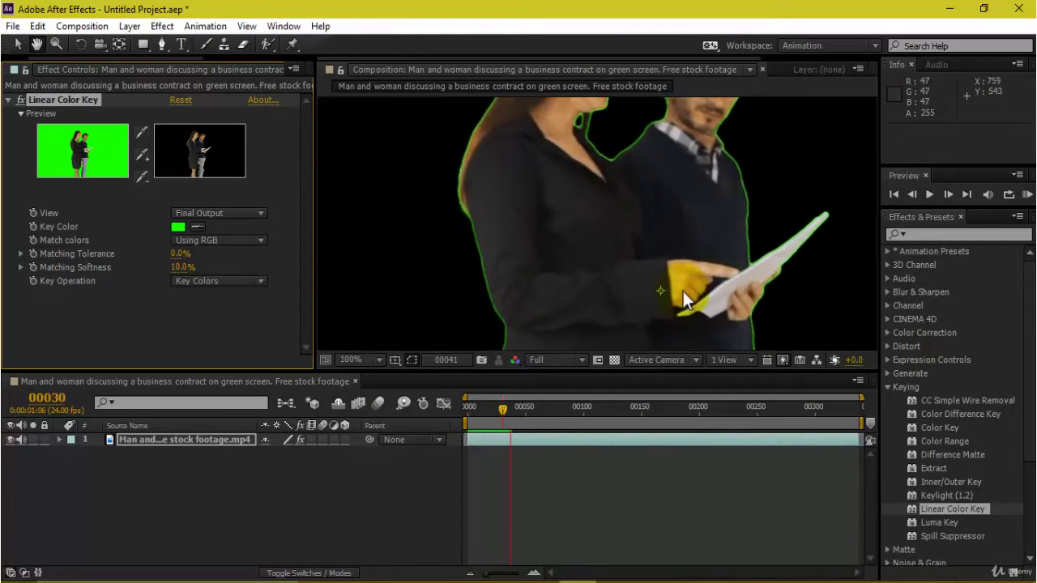
scroll(735, 266, down, 4)
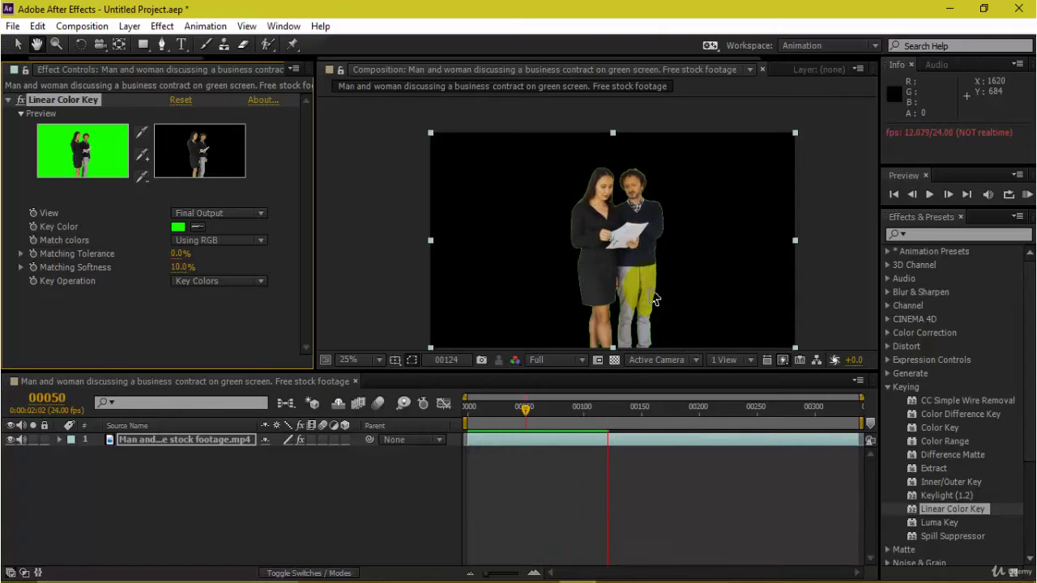
Step: Turn on the transparency grid in the composition view and play part of the keyed footage over it
click(614, 360)
click(613, 360)
click(613, 360)
click(612, 359)
click(612, 359)
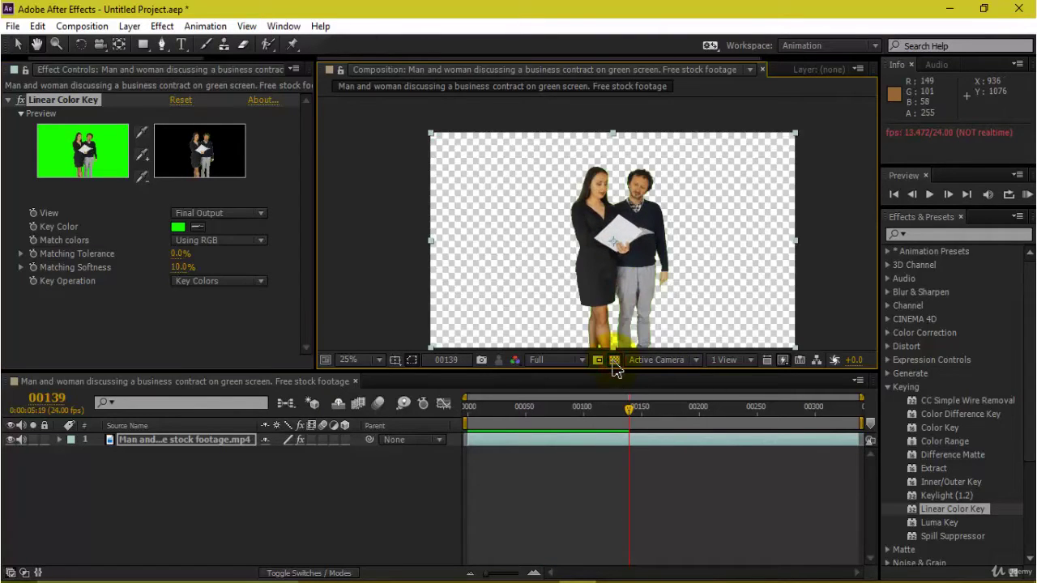
click(679, 274)
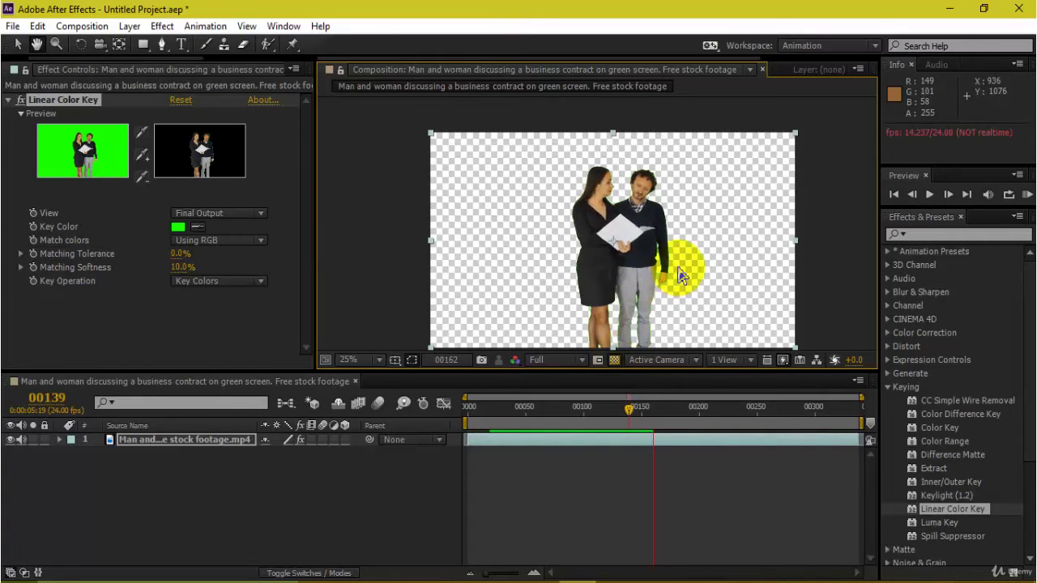
key(space)
Step: Inspect the keyed edges against the transparency grid at 200% magnification and play a few more frames
drag(634, 290, 630, 205)
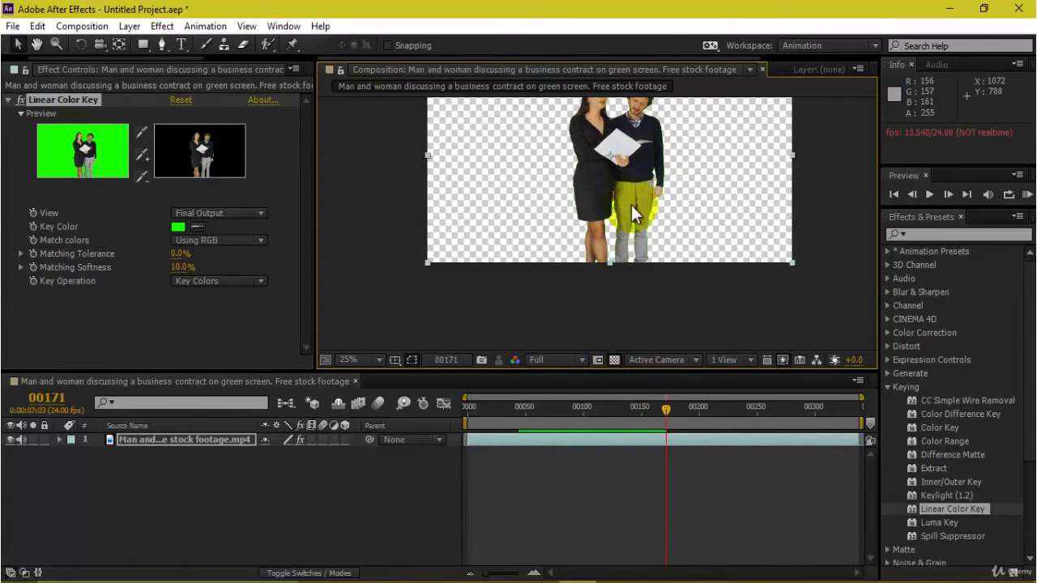
click(613, 360)
click(613, 360)
click(677, 273)
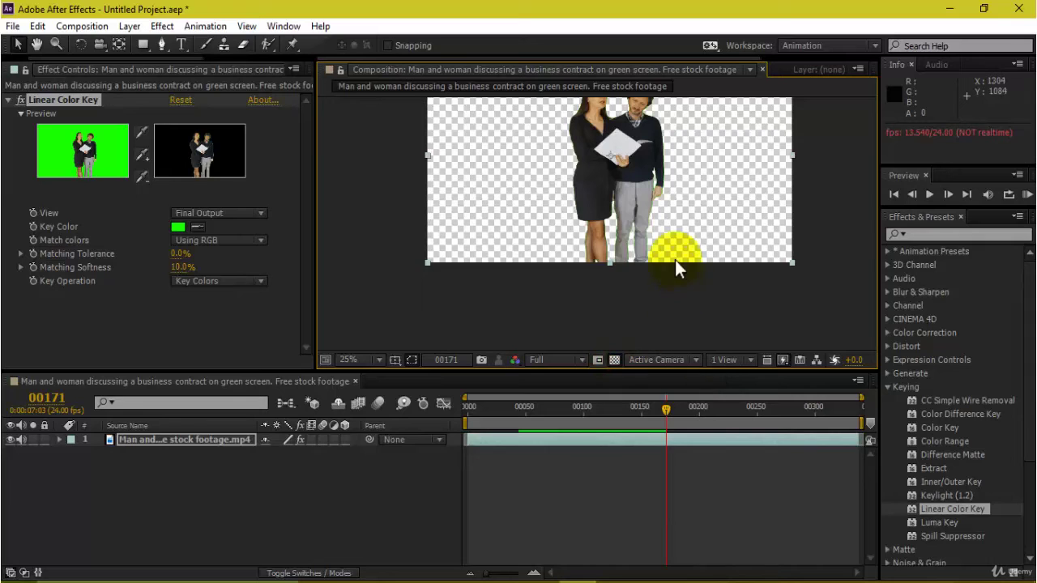
scroll(674, 262, up, 1)
scroll(721, 238, up, 3)
scroll(638, 243, up, 1)
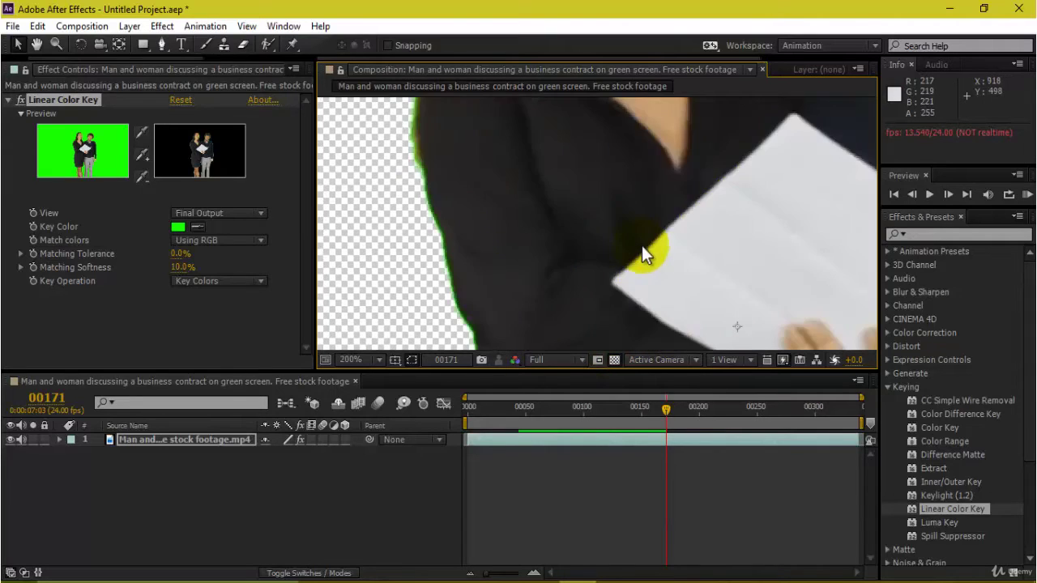
scroll(638, 244, down, 4)
key(space)
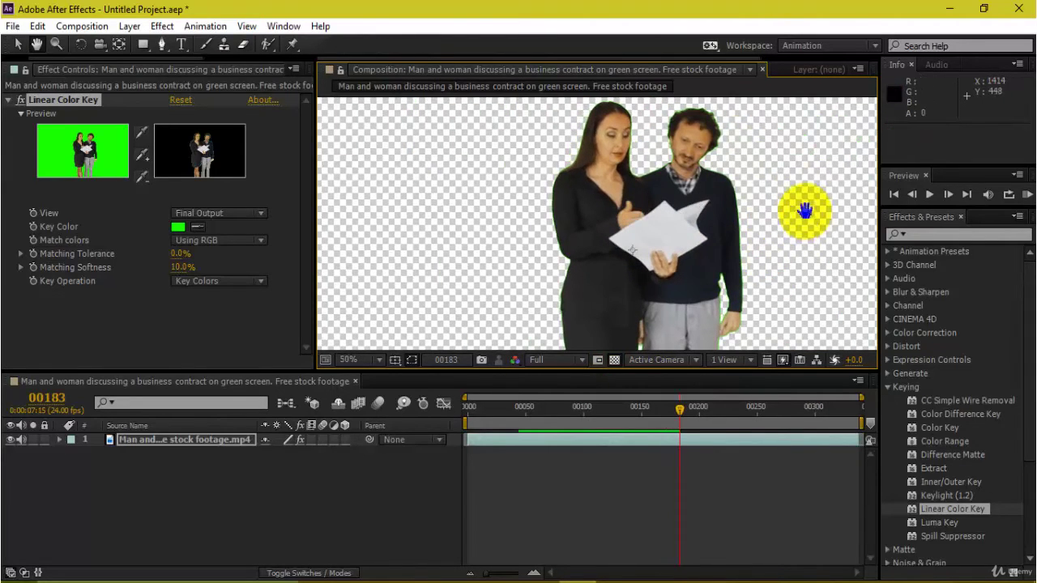
Step: Show the composition's Alpha channel and switch back to the RGB channels
click(515, 359)
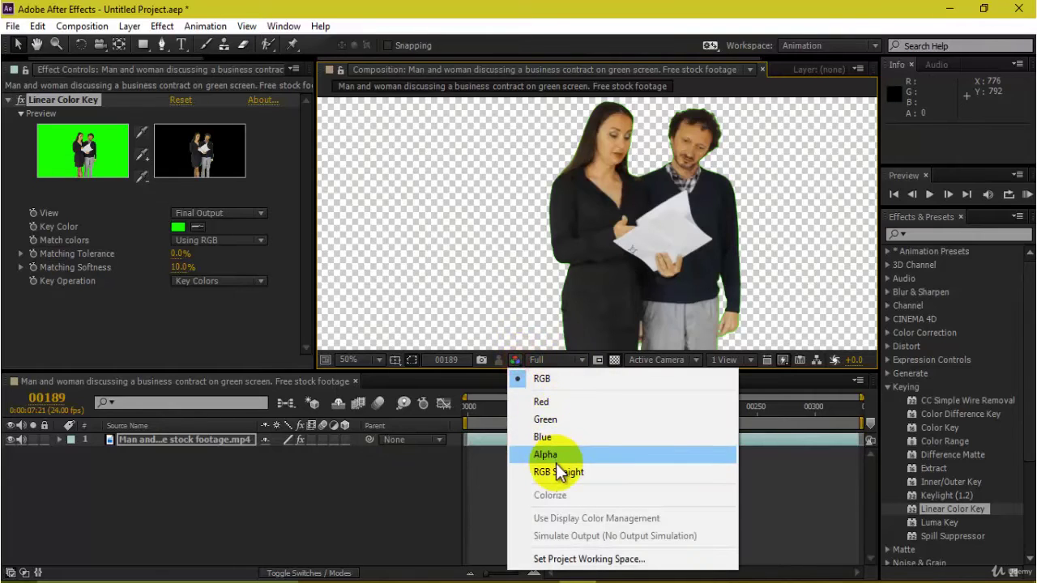
click(551, 456)
click(515, 360)
click(542, 387)
Step: Play the keyed footage from frame 0 with the whole composition visible at 25% magnification
scroll(676, 269, down, 4)
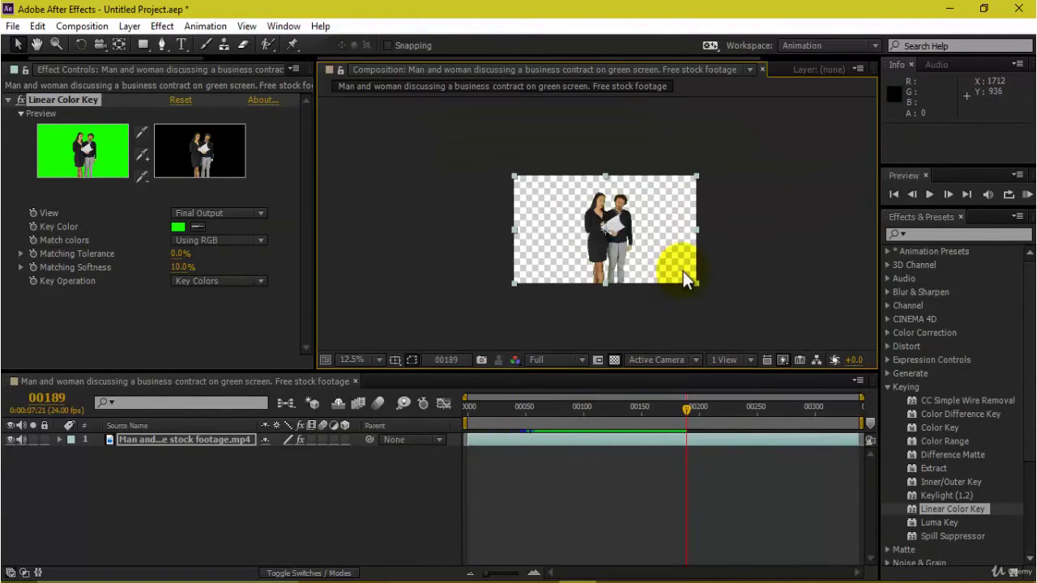
scroll(676, 270, up, 2)
key(space)
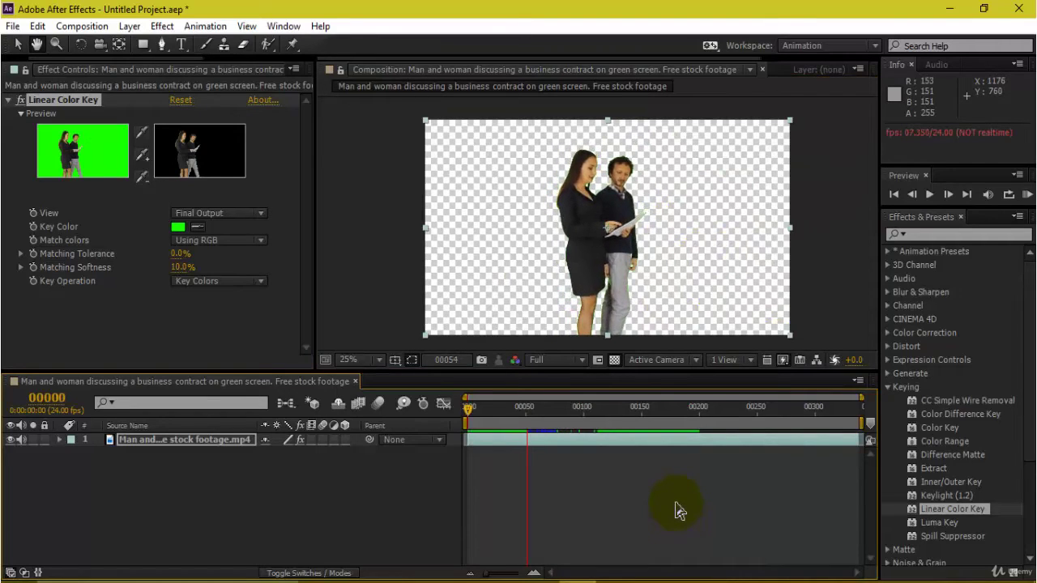
key(space)
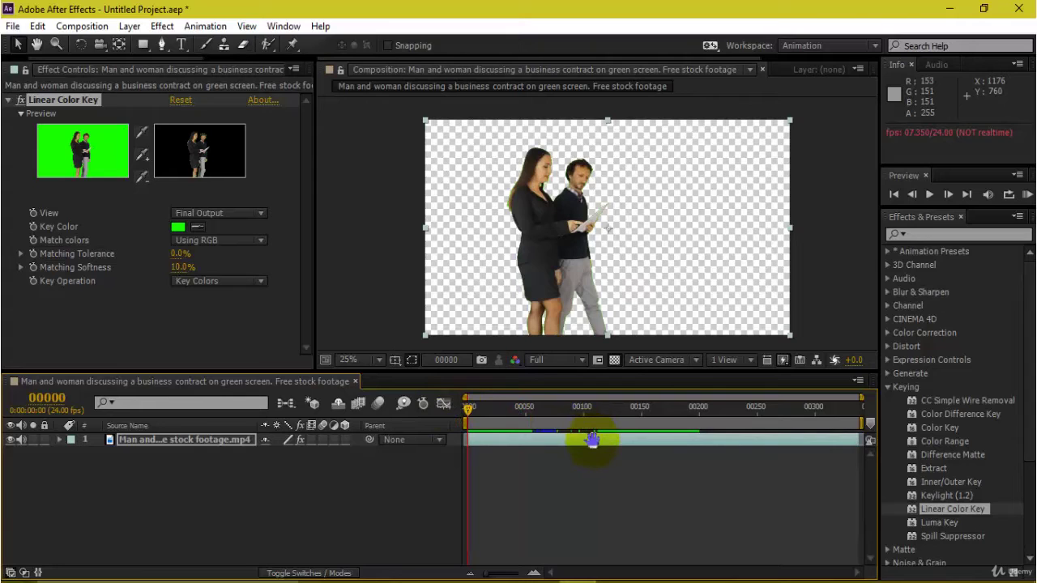
key(space)
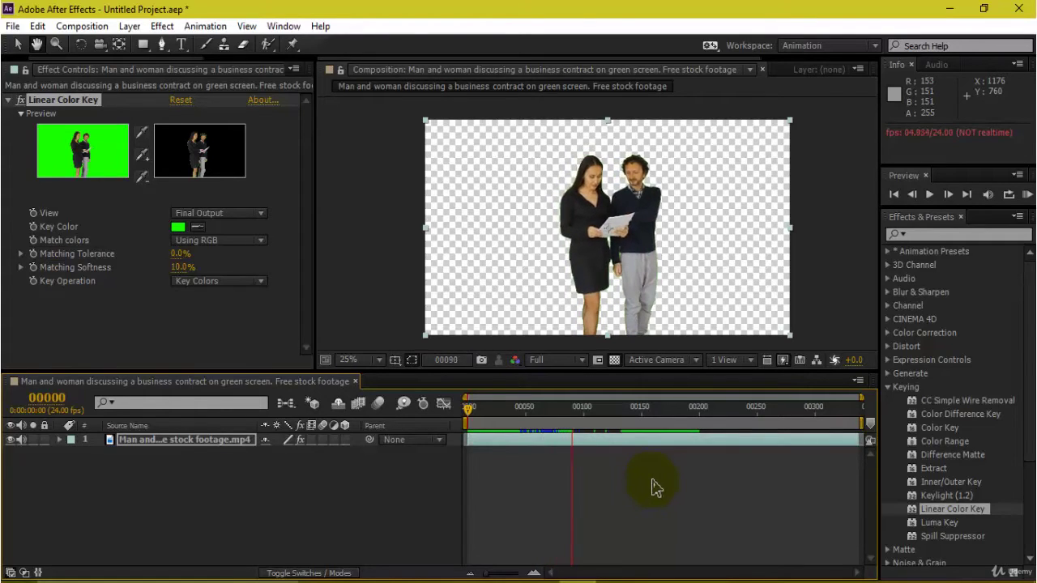
Step: Scrub to the middle of the footage and review playback of the key from about frame 141
click(578, 409)
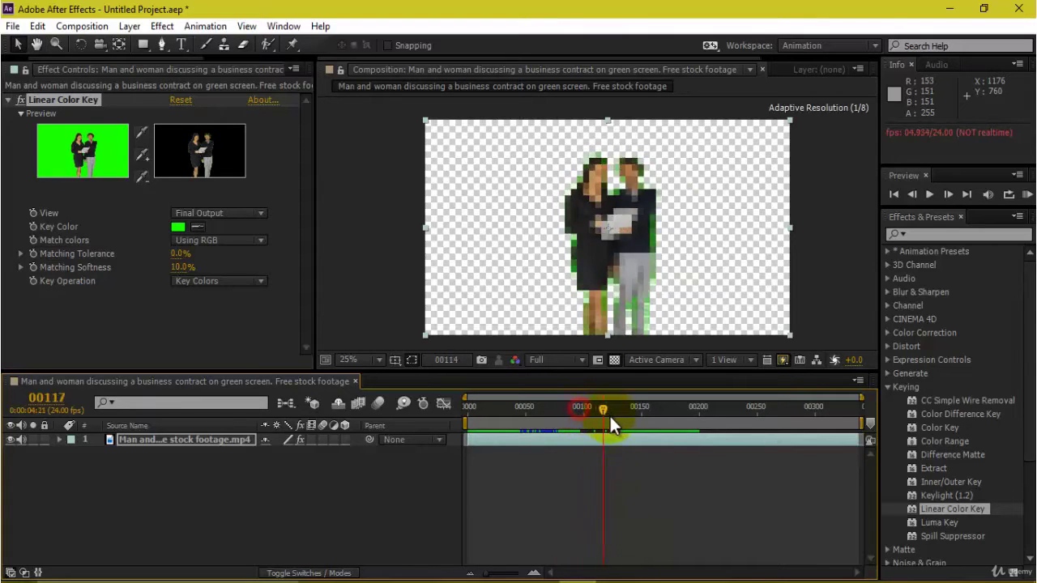
key(space)
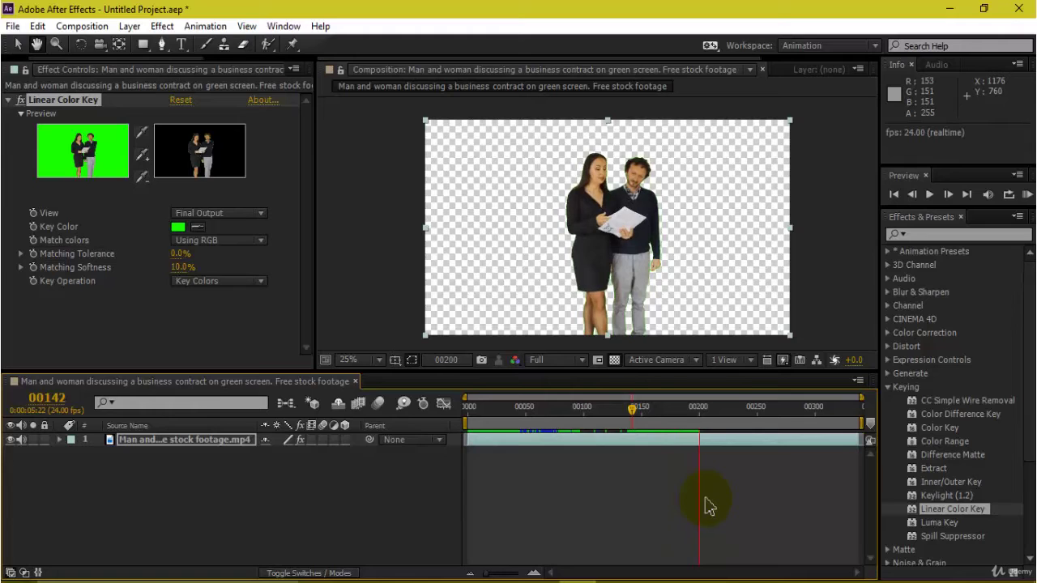
click(699, 421)
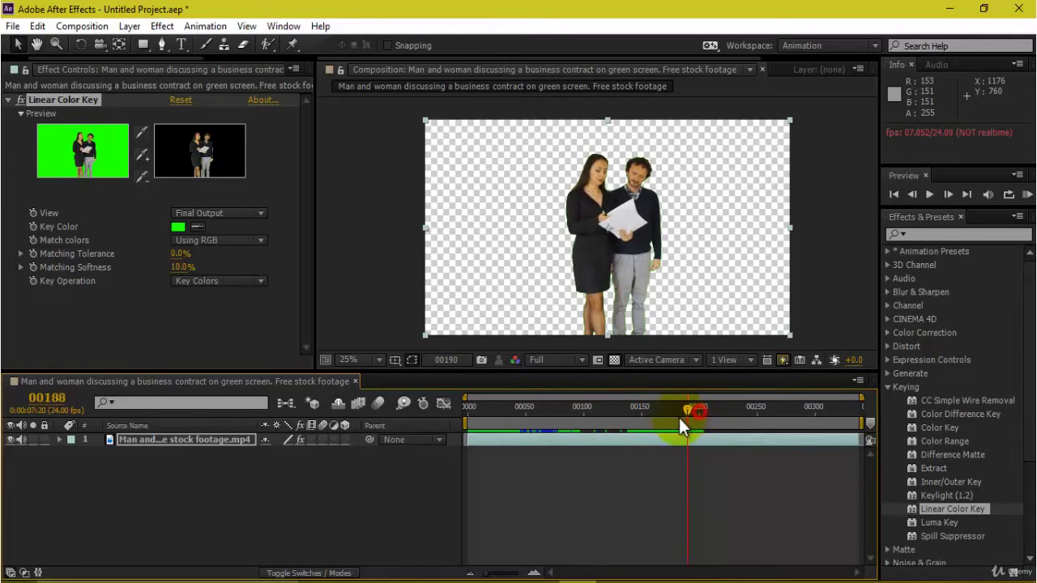
drag(662, 495, 629, 520)
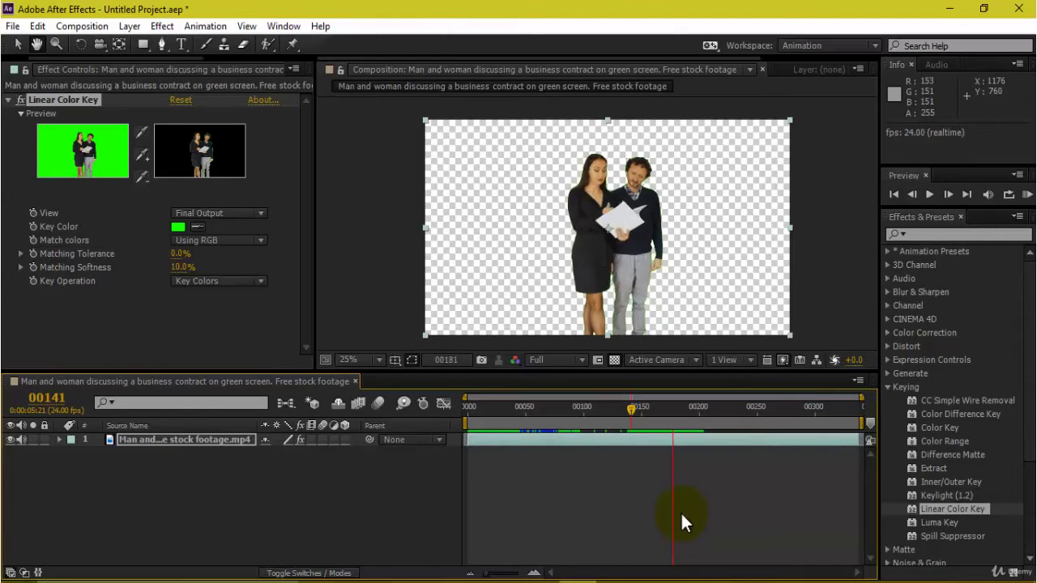
key(space)
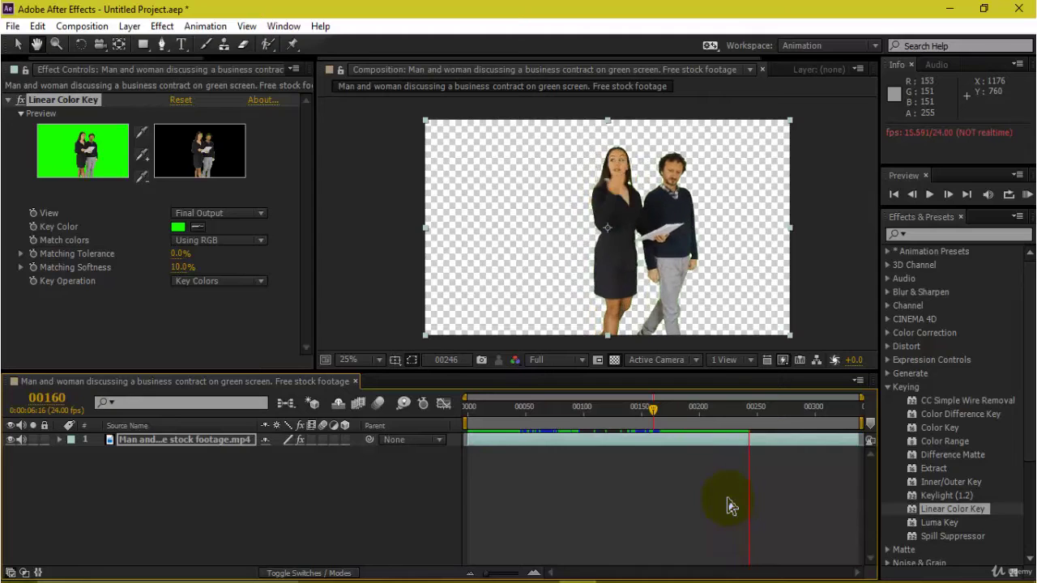
Step: Review playback of the keyed footage from frame 172 and again from frame 236
key(space)
drag(684, 413, 667, 418)
key(space)
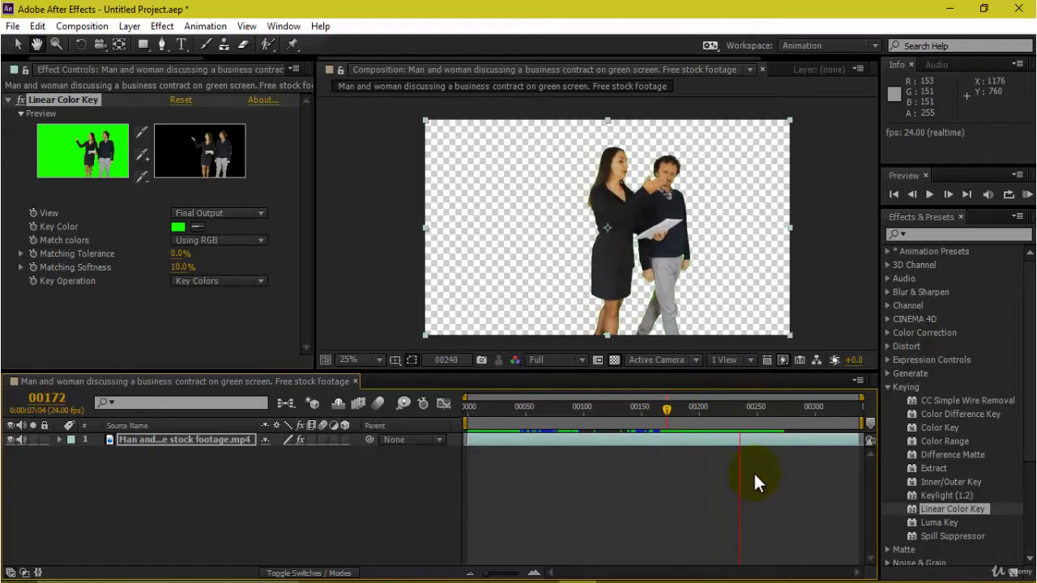
key(space)
drag(691, 418, 740, 426)
key(space)
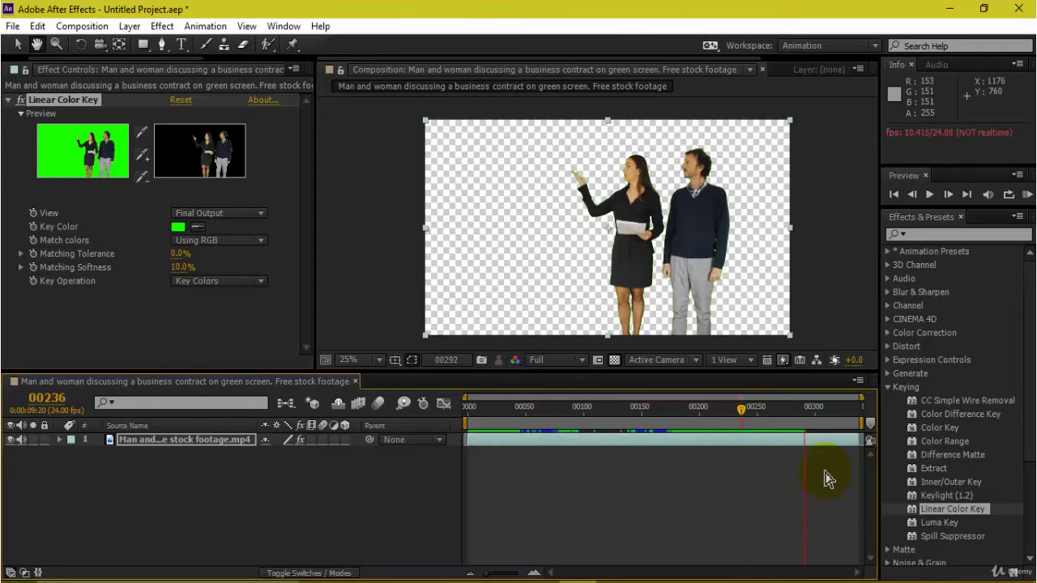
Step: Inspect the keyed edges at frame 337 and move the playhead back to frame 55
key(space)
drag(818, 407, 817, 411)
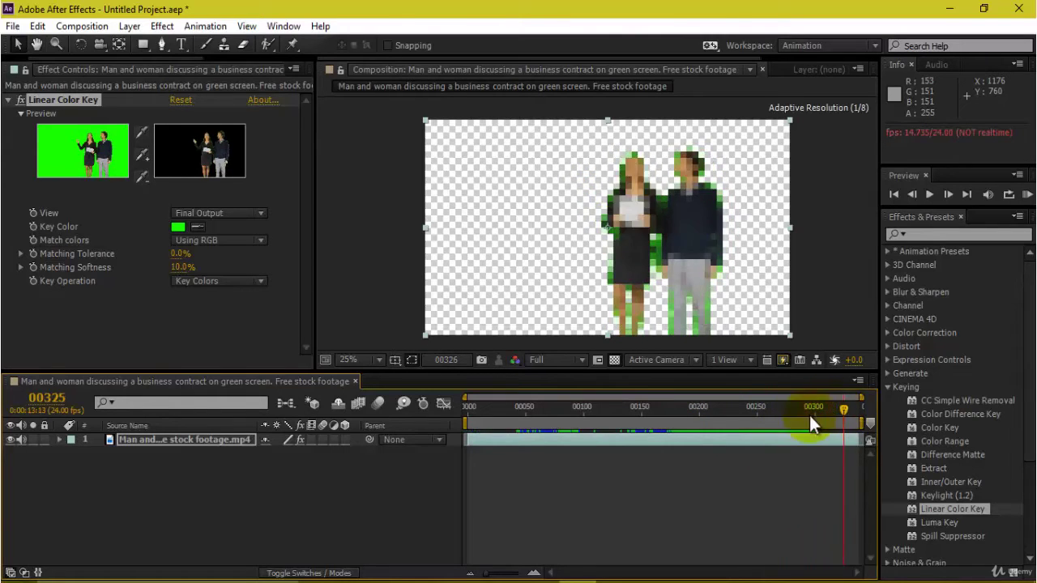
scroll(665, 259, up, 3)
scroll(672, 178, down, 2)
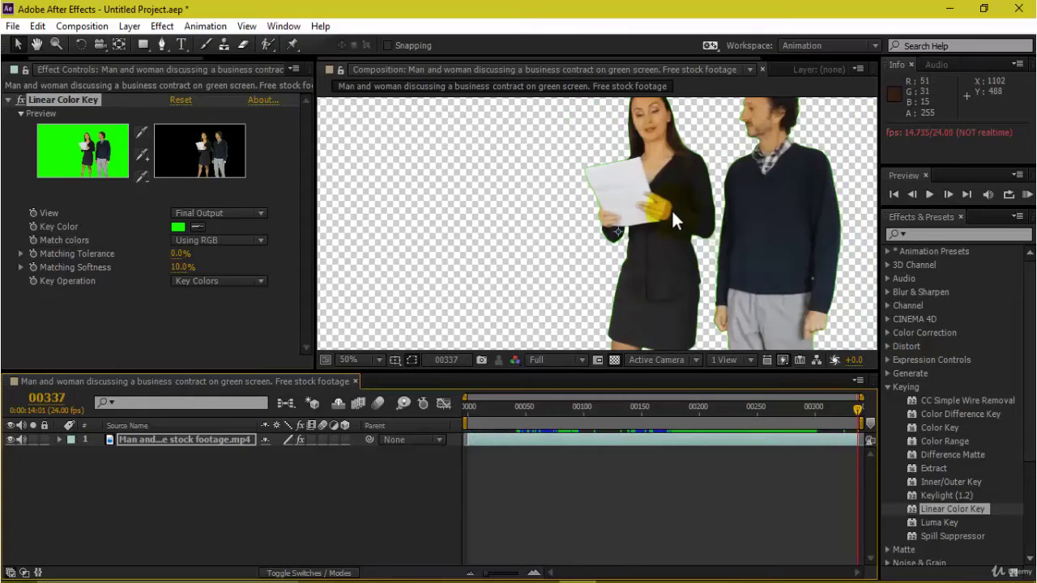
scroll(736, 249, down, 1)
drag(803, 410, 531, 452)
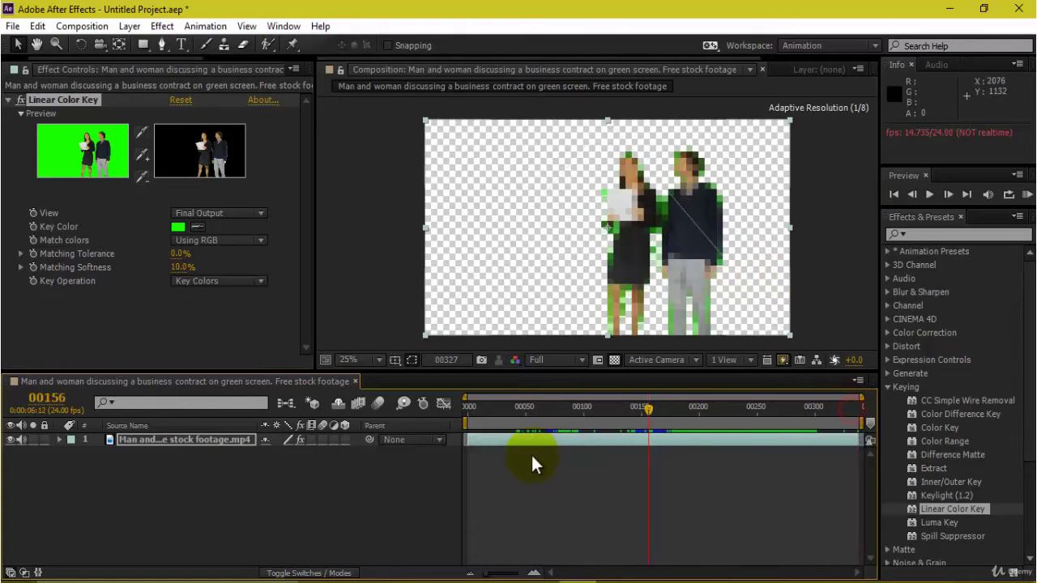
click(602, 311)
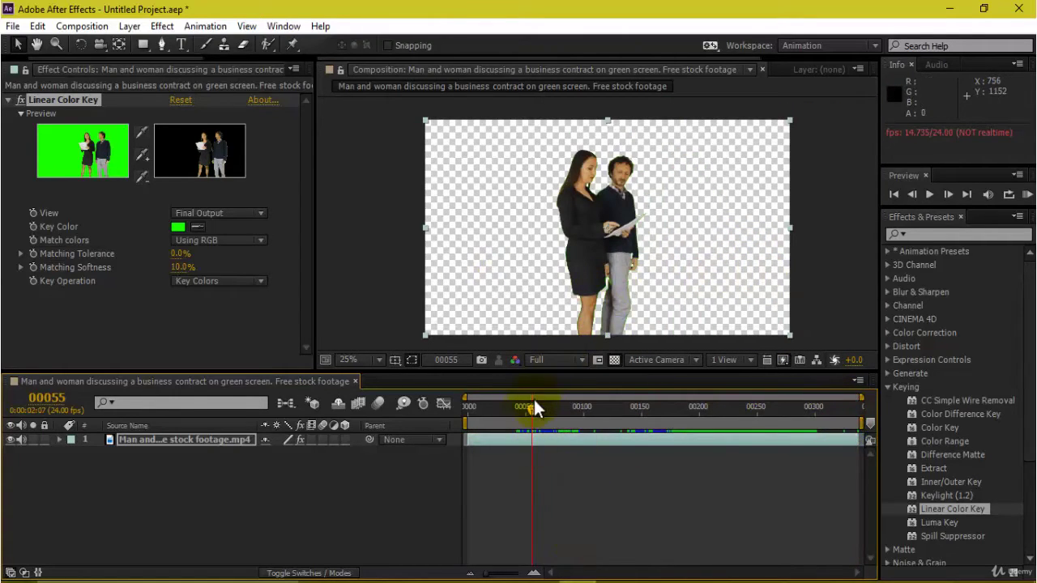
Step: At frame 56, hide the transparency grid and set the Linear Color Key's Matching Tolerance to 33%
drag(510, 413, 527, 411)
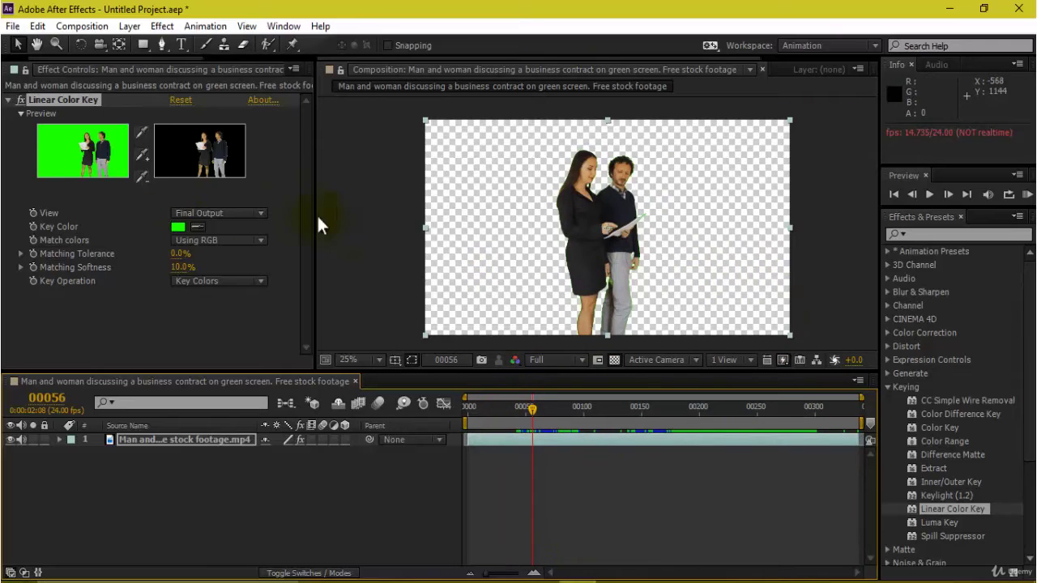
scroll(653, 187, up, 1)
click(614, 360)
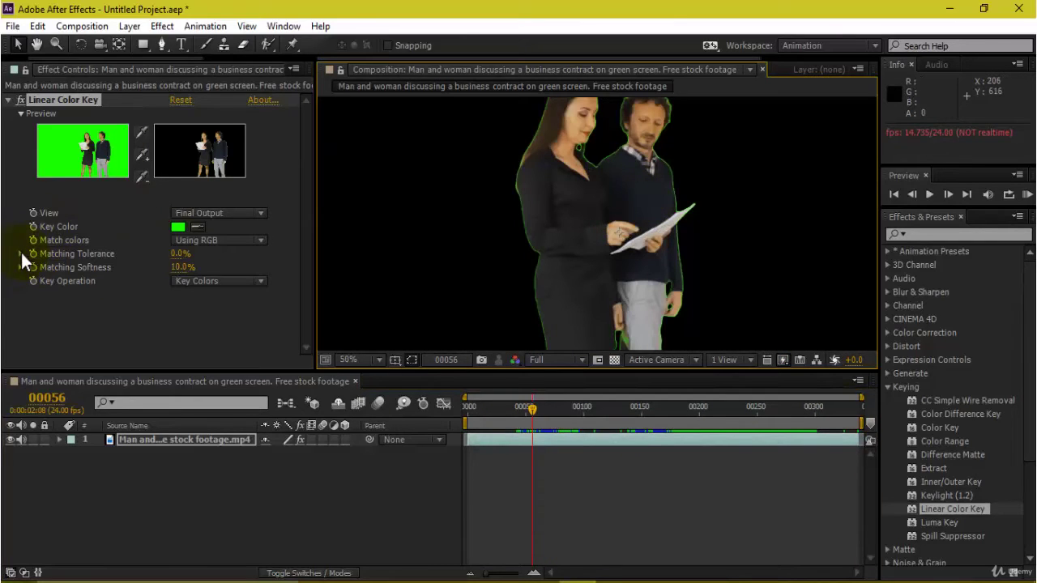
click(19, 254)
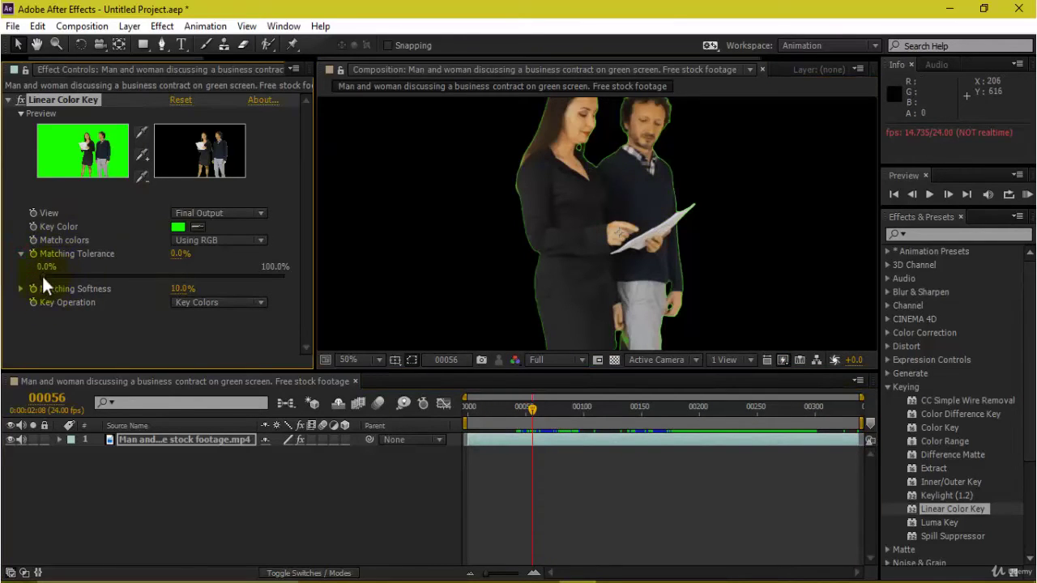
drag(43, 274, 123, 286)
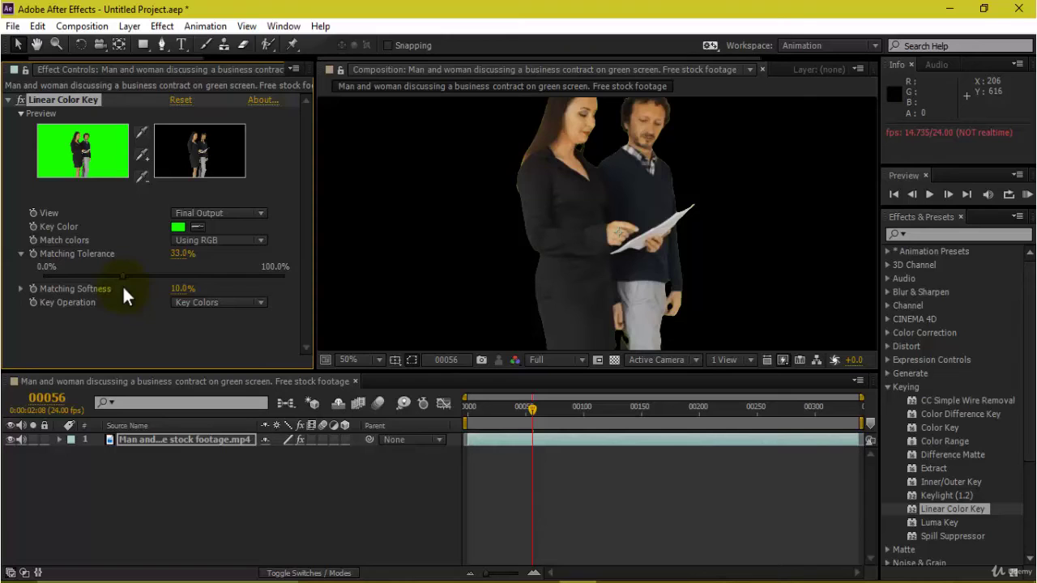
Step: Inspect the keyed edges around both faces, the hair and the woman's sleeve at 200% magnification
scroll(569, 182, up, 2)
drag(511, 166, 600, 346)
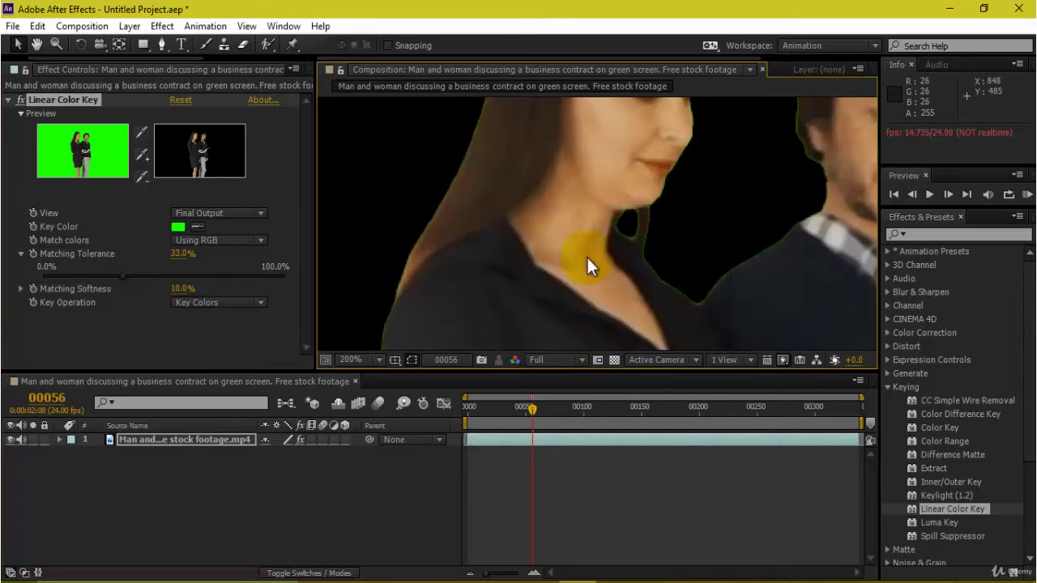
drag(671, 338, 650, 322)
drag(761, 146, 712, 182)
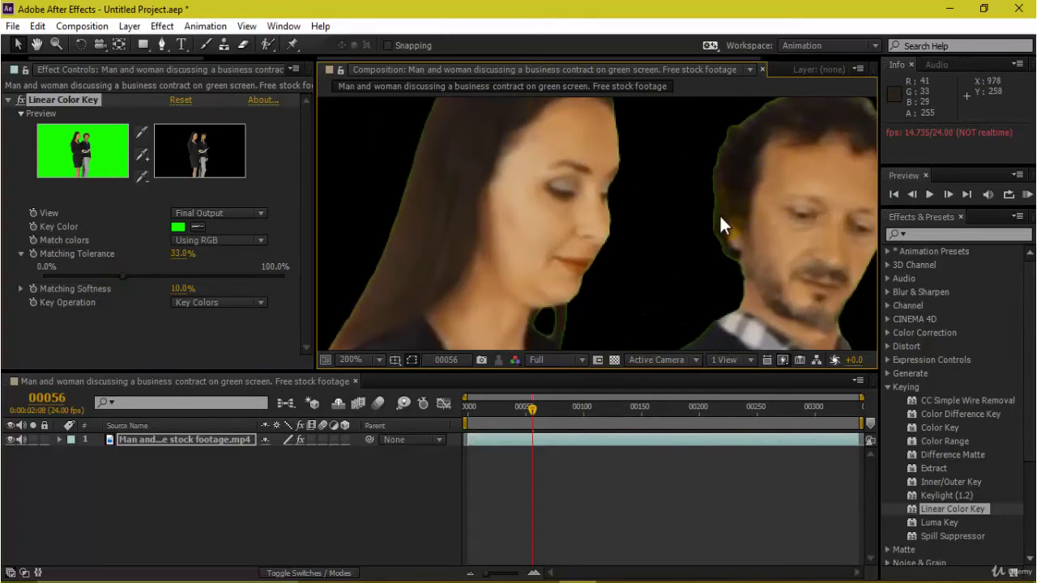
drag(719, 336, 716, 53)
drag(490, 334, 626, 164)
Step: Lower Matching Tolerance to 0% to compare the woman's outline, and raise it to 34.3% while checking the clothing edges
drag(123, 276, 29, 279)
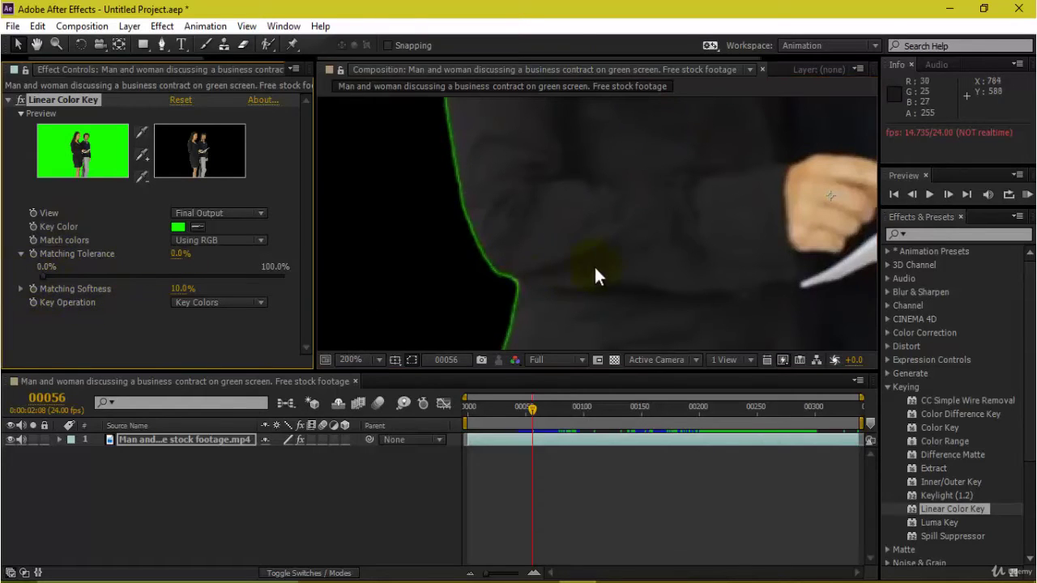
scroll(572, 278, down, 1)
drag(50, 280, 124, 281)
drag(653, 256, 636, 129)
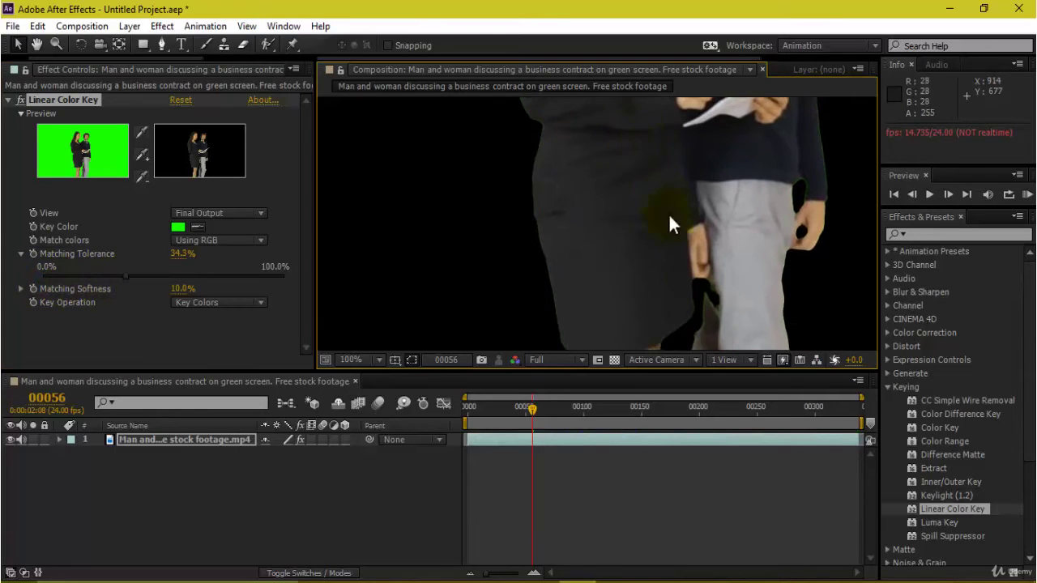
drag(665, 204, 645, 159)
Step: Vary Matching Tolerance between 0% and 34.3% to compare the key around the legs at closer magnification
drag(122, 276, 28, 273)
drag(87, 290, 59, 289)
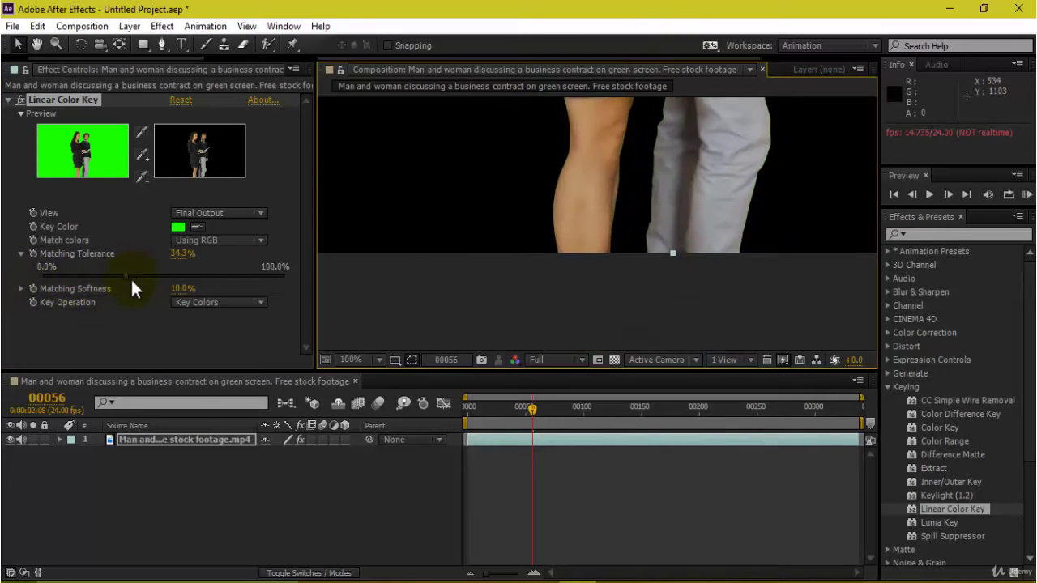
drag(126, 276, 0, 313)
scroll(646, 188, up, 3)
scroll(645, 188, down, 2)
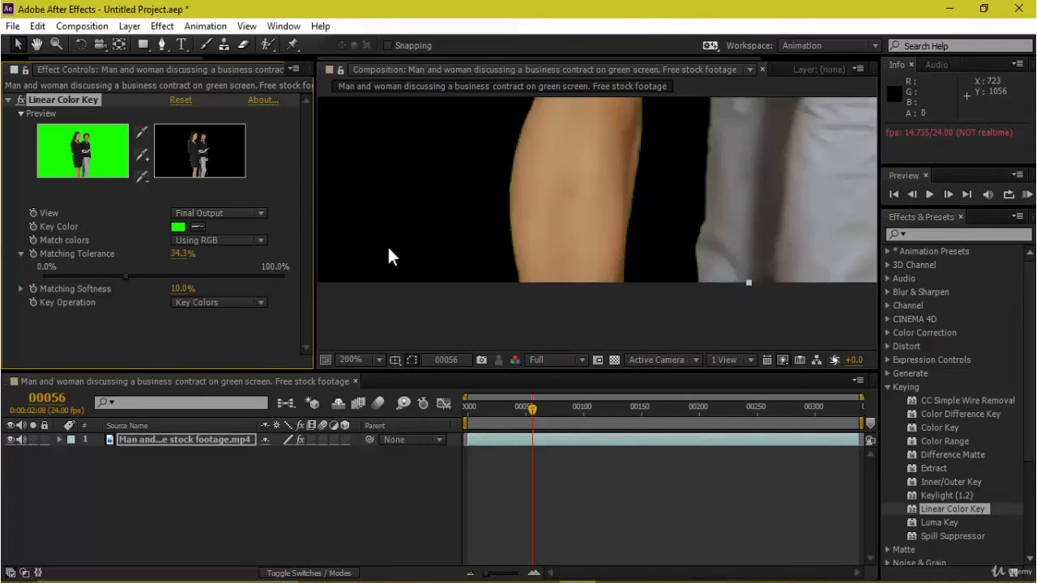
Step: Lower Matching Tolerance again and examine the outlines of both figures down to the legs at 200% magnification
drag(120, 274, 46, 297)
scroll(690, 185, up, 2)
scroll(692, 188, down, 2)
drag(728, 147, 605, 336)
drag(605, 211, 626, 346)
drag(724, 183, 590, 301)
drag(701, 236, 700, 106)
drag(721, 258, 768, 129)
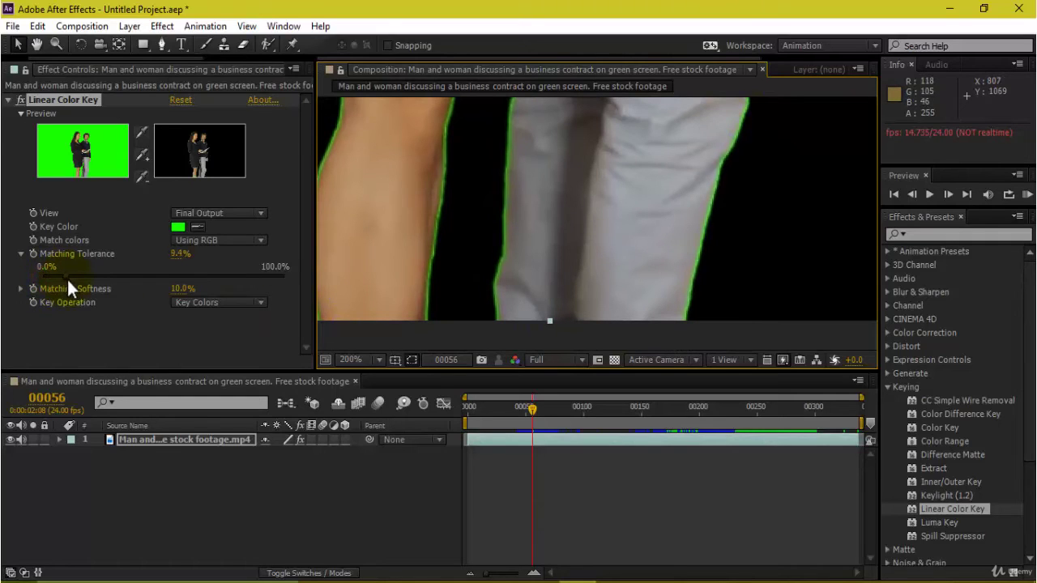
Step: Set Matching Tolerance to 26.7% and check the keyed edges from the legs up to the faces
drag(84, 289, 106, 285)
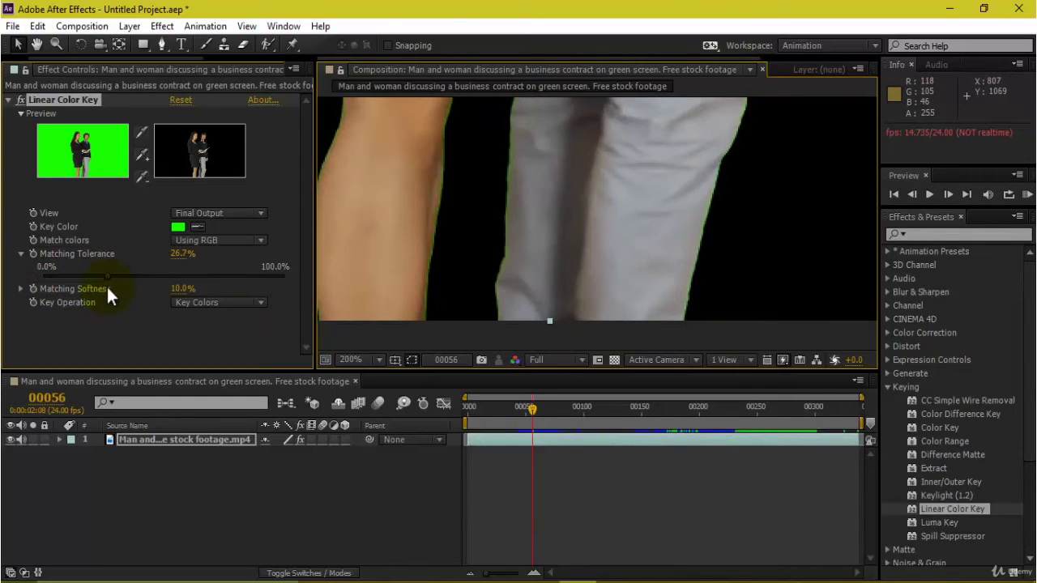
drag(456, 117, 526, 405)
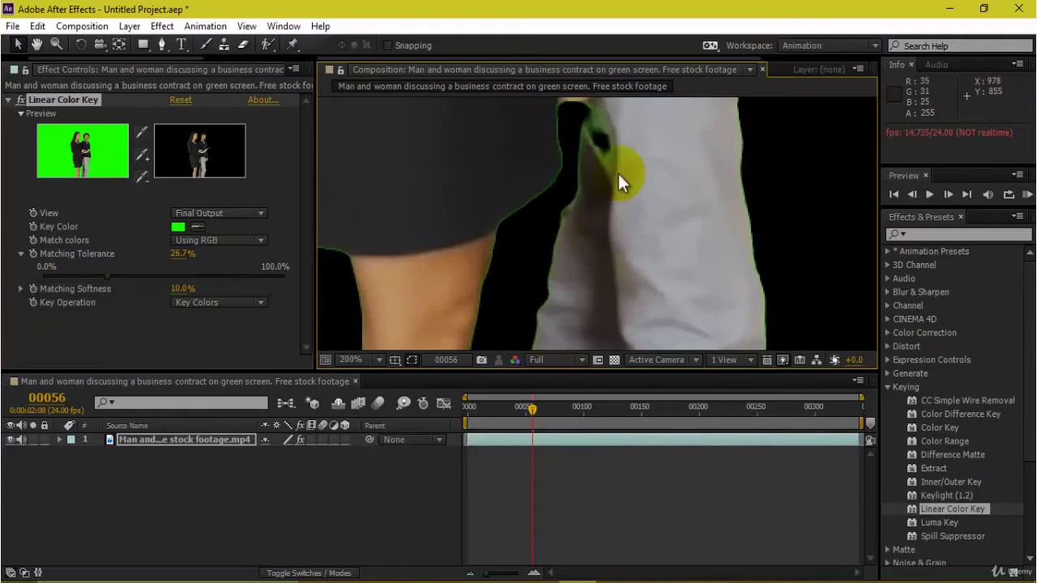
drag(612, 218, 592, 442)
drag(680, 113, 622, 407)
drag(646, 179, 703, 518)
drag(623, 279, 695, 77)
scroll(559, 206, down, 1)
drag(641, 195, 614, 287)
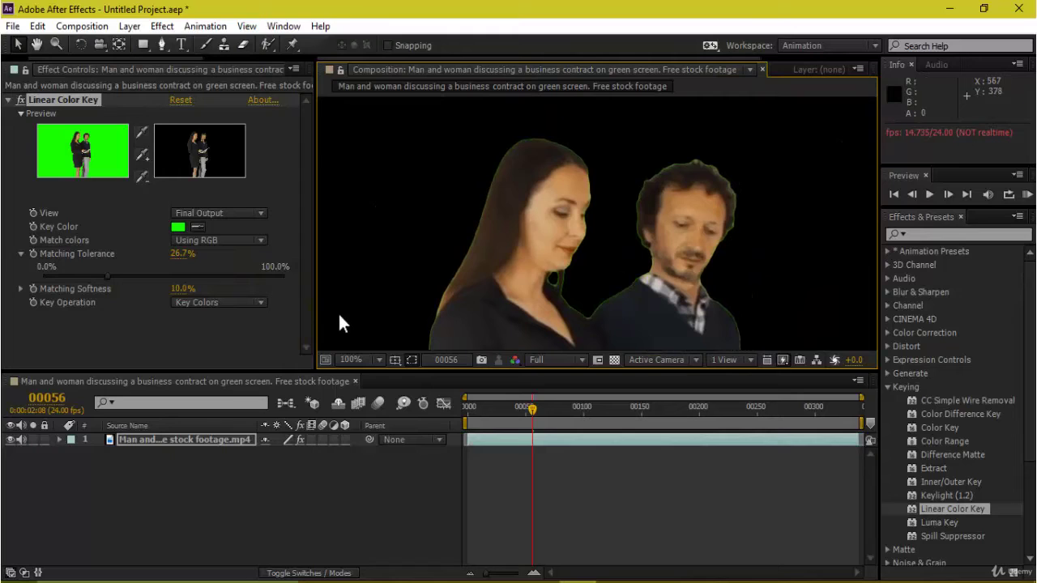
Step: Set Matching Softness to 43.7% and check the edges between the two faces at 400% magnification
click(20, 288)
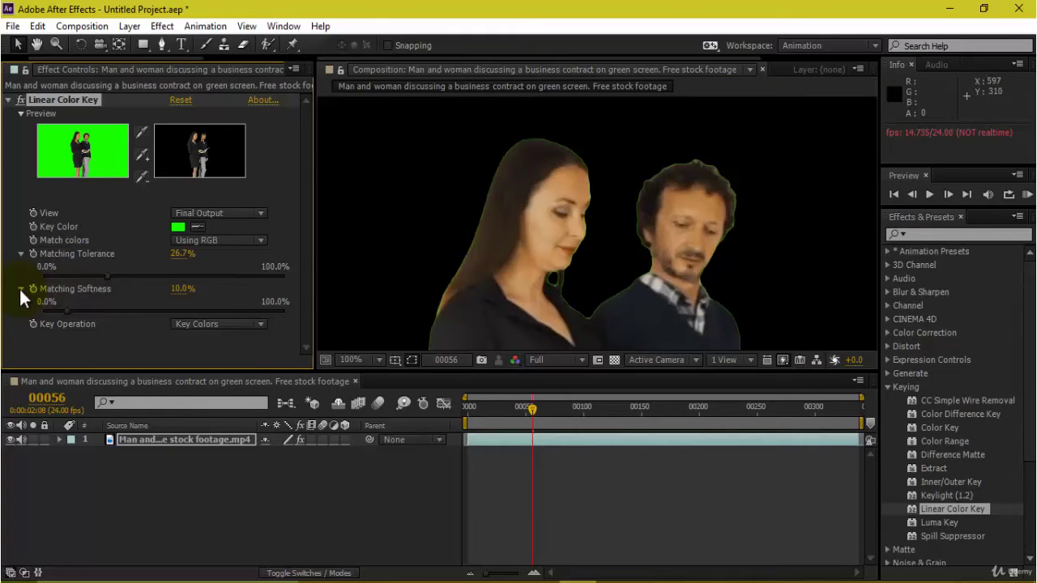
drag(65, 312, 149, 298)
scroll(717, 219, up, 2)
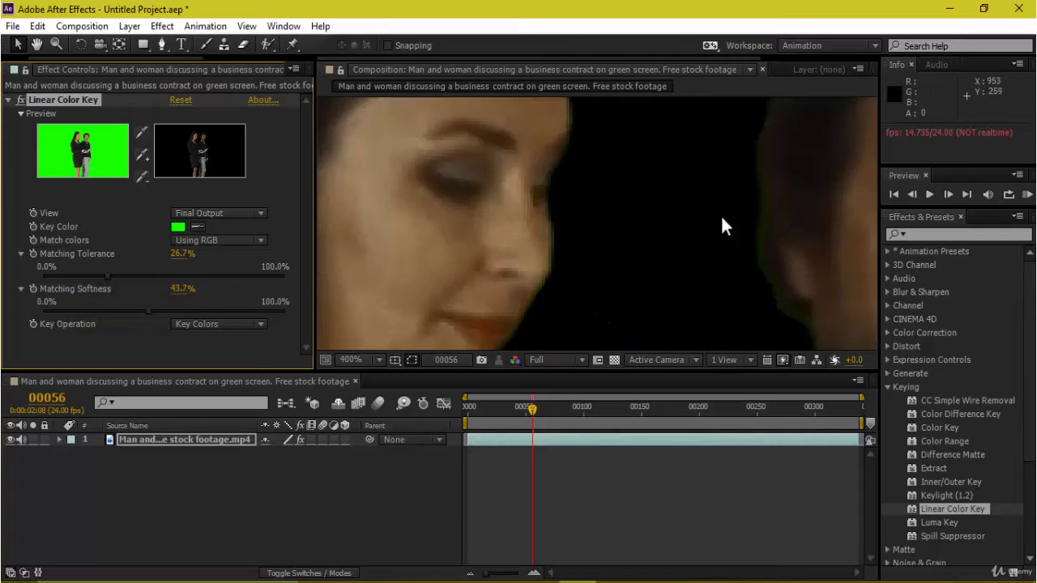
Step: Display only the Alpha channel and inspect the matte of both figures at 100% magnification
click(515, 359)
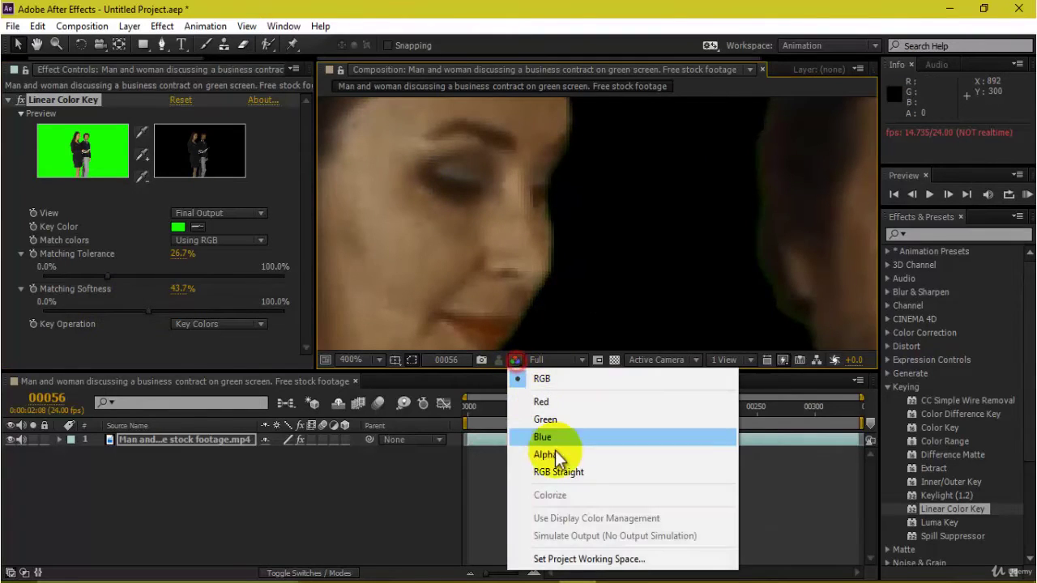
click(557, 454)
scroll(662, 213, down, 2)
drag(701, 284, 694, 154)
drag(688, 299, 682, 221)
Step: Set Matching Softness to 14.5% and return the composition view to the RGB channels
drag(153, 313, 67, 307)
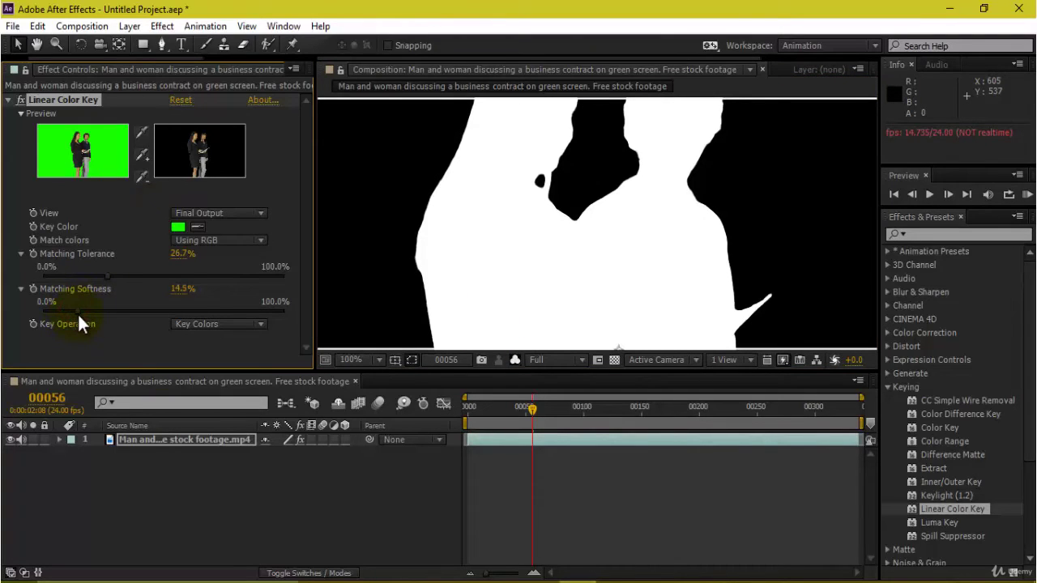
key(space)
drag(663, 259, 651, 351)
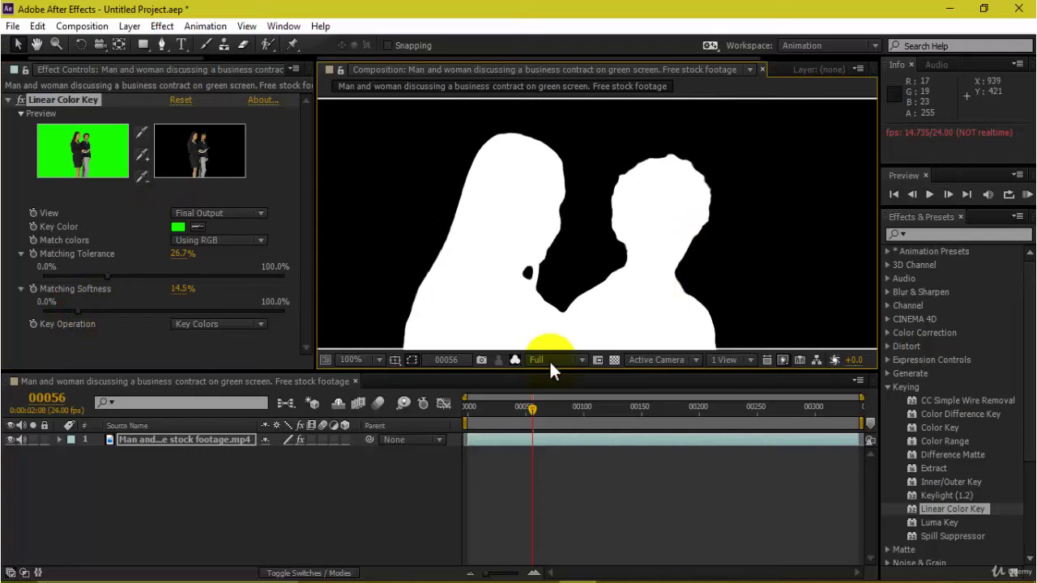
click(508, 359)
click(541, 380)
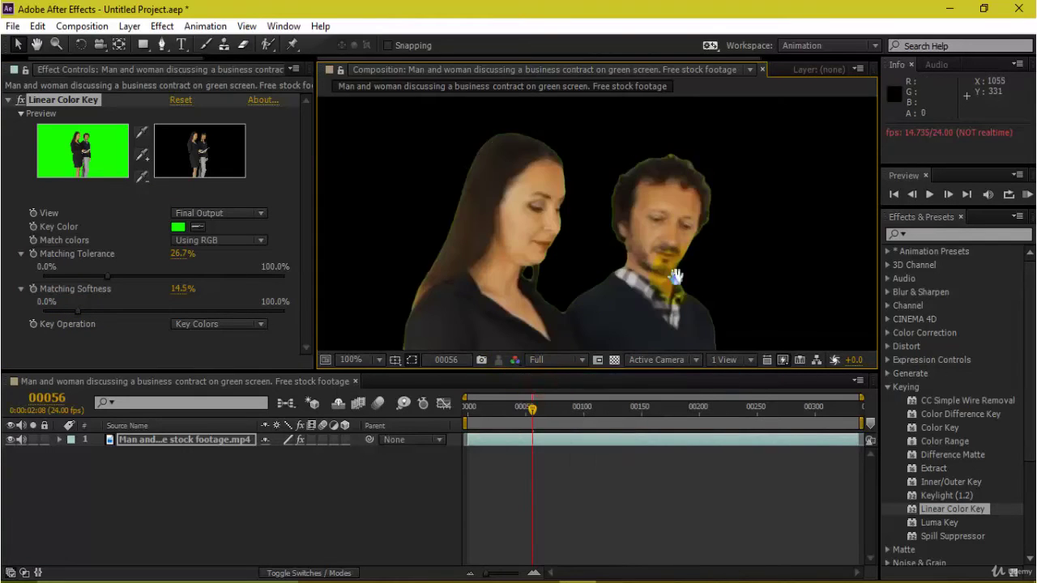
Step: Set Matching Tolerance to 32.1% and check the edges across both figures
key(space)
drag(677, 273, 651, 148)
drag(658, 232, 640, 333)
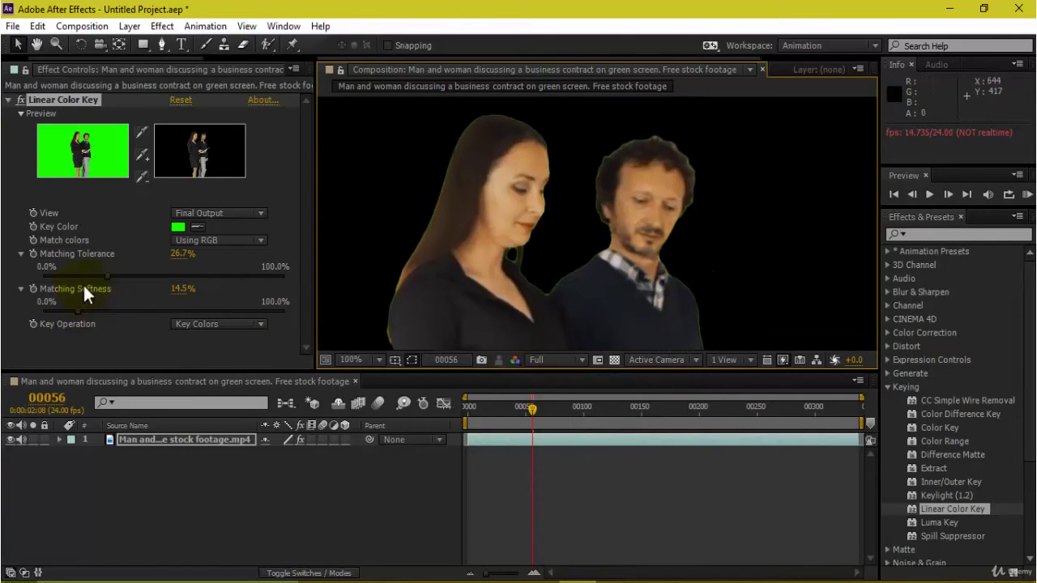
mouse_move(112, 277)
mouse_down()
mouse_move(141, 287)
mouse_move(108, 283)
mouse_move(121, 283)
mouse_up()
drag(719, 244, 735, 20)
scroll(704, 233, down, 1)
drag(725, 198, 730, 167)
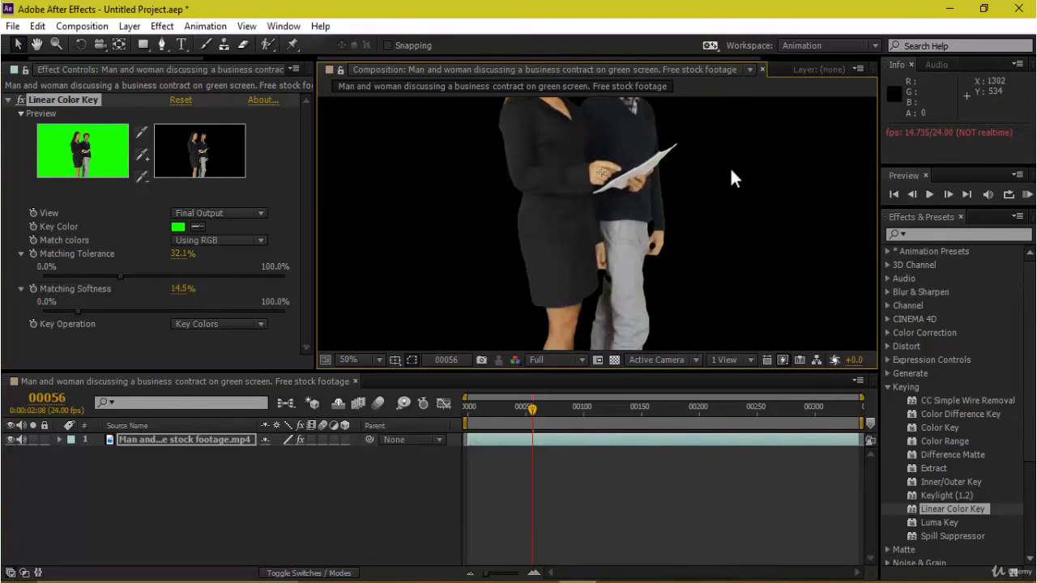
Step: Preview the adjusted key at 25% magnification and replay it from frame 0
scroll(730, 167, down, 1)
drag(712, 157, 714, 196)
key(space)
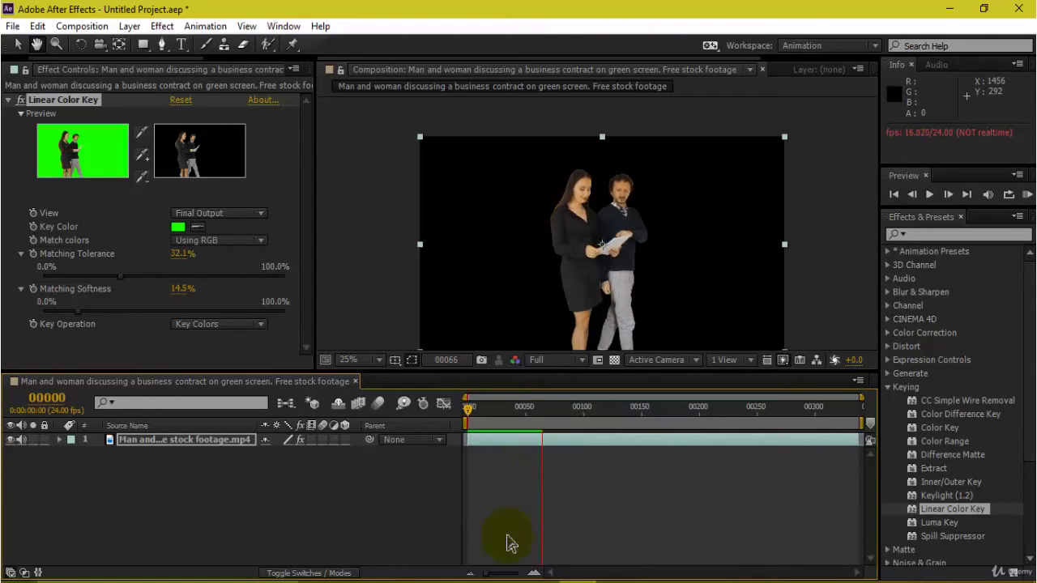
key(space)
drag(548, 406, 437, 423)
key(space)
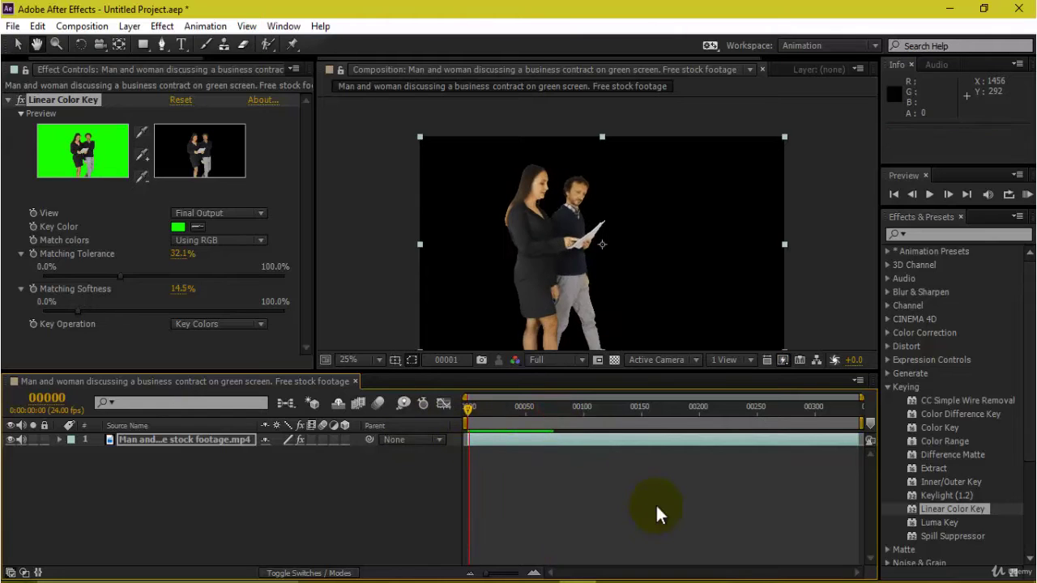
Step: Bring the whole composition into view, replay the footage from frame 0 and stop at frame 78
drag(620, 295, 622, 269)
drag(486, 409, 441, 417)
key(space)
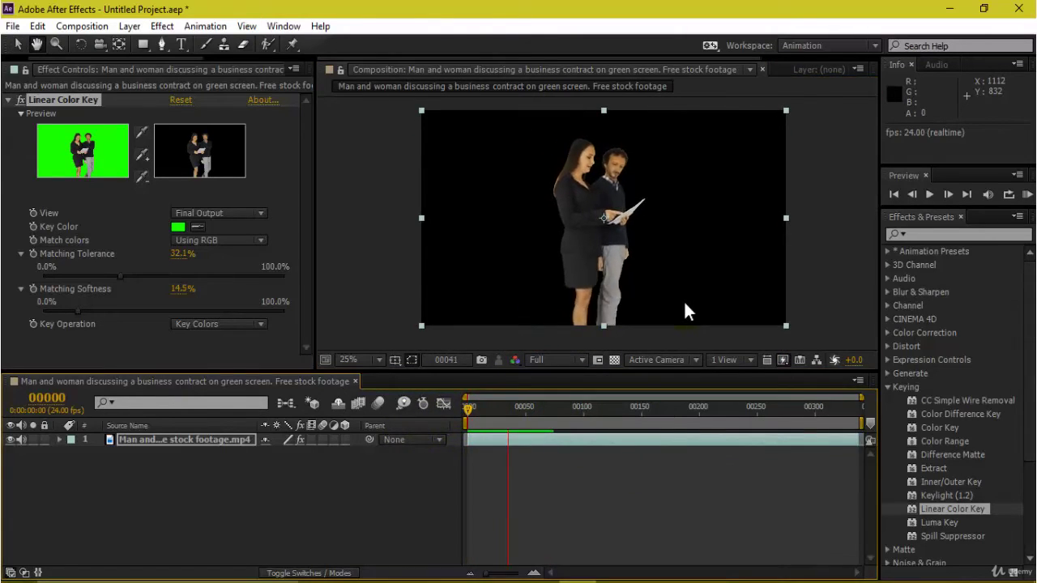
key(space)
Step: Inspect both figures' edges at frame 78 and replay the footage from frame 0 at 50% magnification
scroll(613, 249, up, 3)
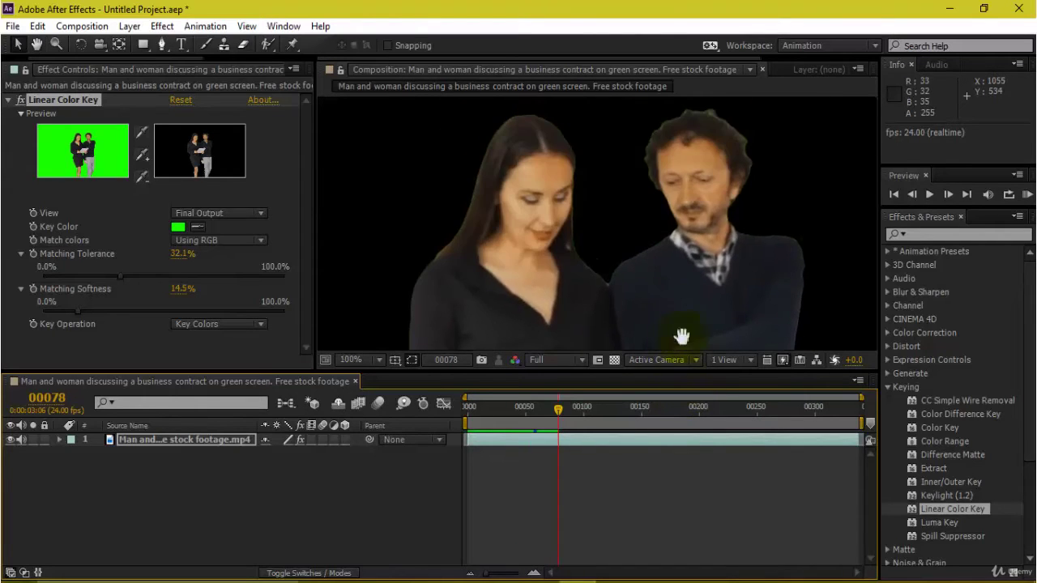
scroll(680, 226, up, 2)
scroll(680, 226, down, 4)
drag(549, 407, 439, 425)
key(space)
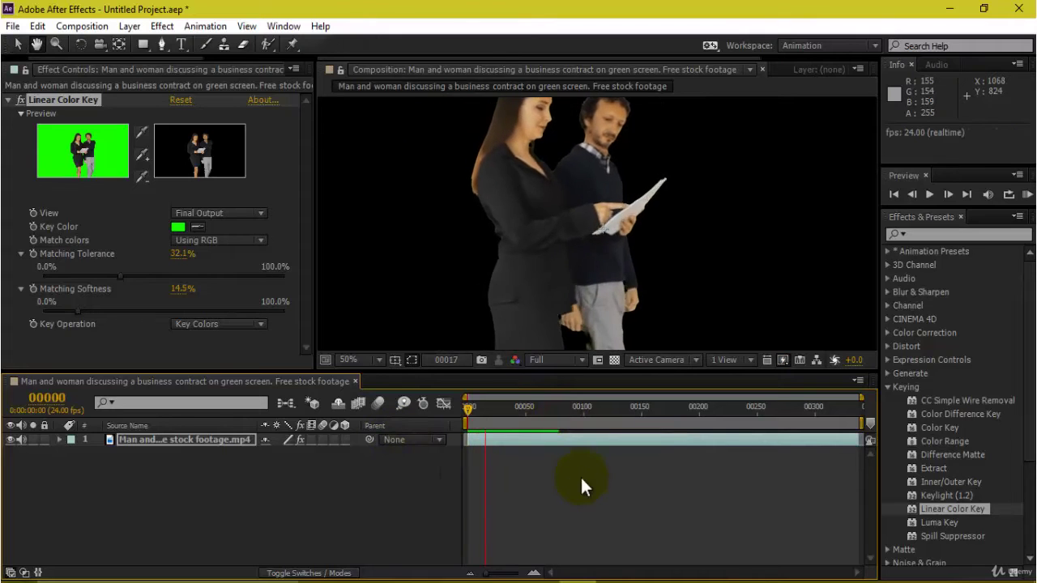
Step: Play the keyed footage from frame 0 at 25% magnification and stop at frame 97
drag(544, 411, 467, 413)
scroll(749, 222, down, 2)
key(space)
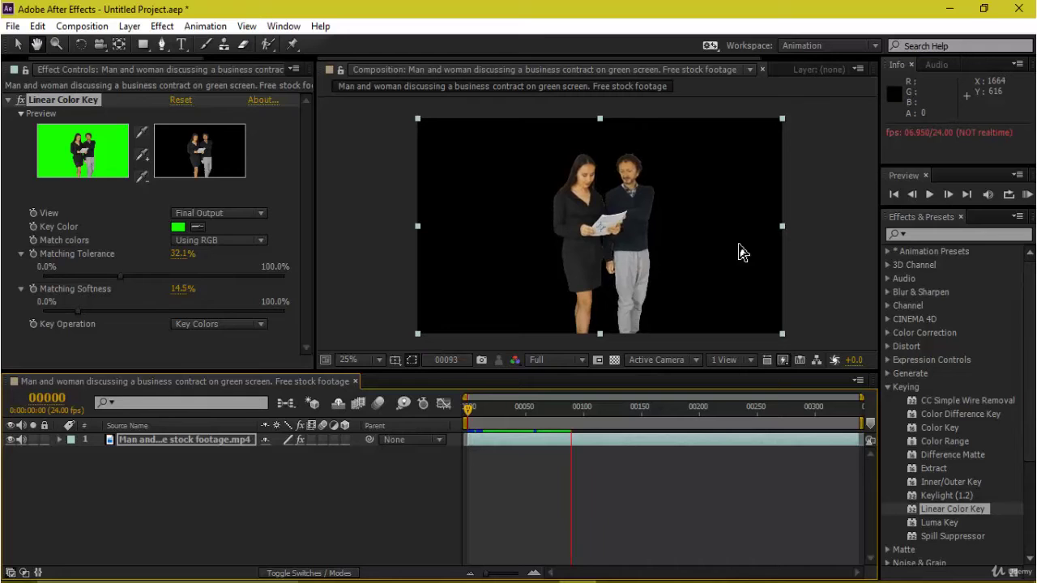
key(space)
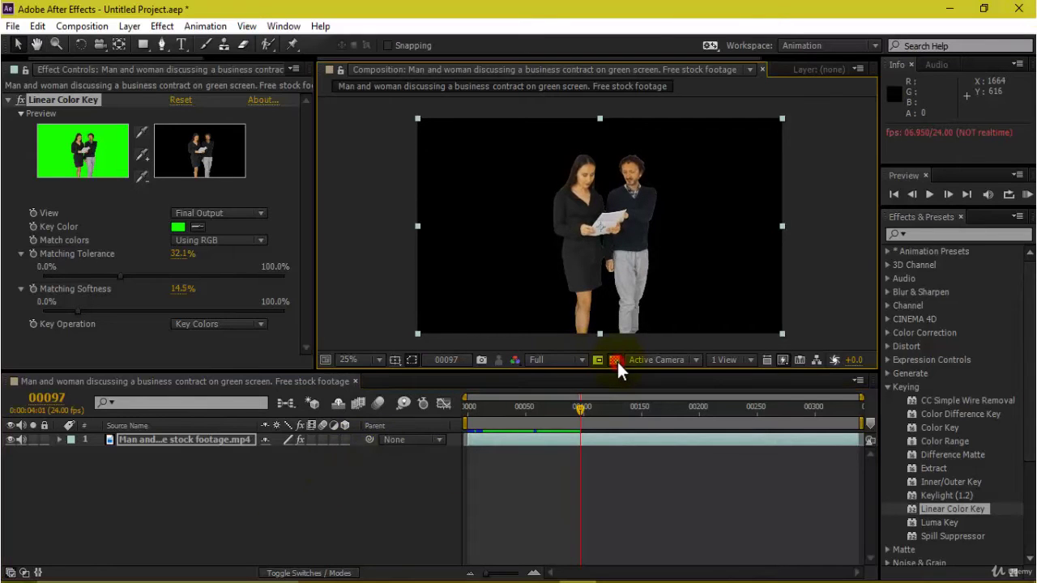
Step: Compare the keyed edges at frame 97 with the transparency grid on and off, leaving the grid on
click(615, 360)
key(slash)
drag(500, 176, 523, 322)
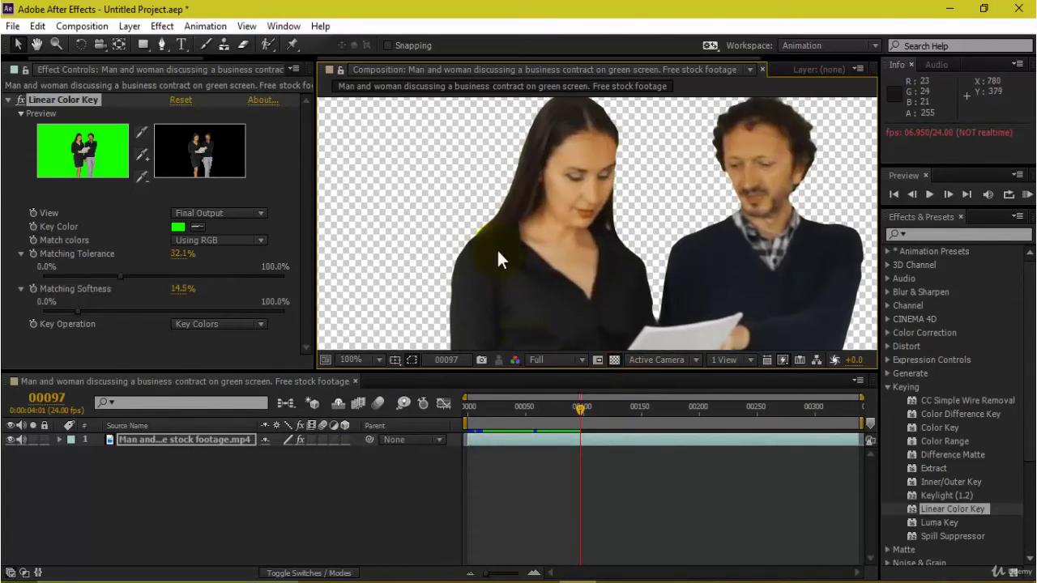
scroll(659, 281, up, 1)
click(614, 360)
click(614, 360)
click(614, 360)
scroll(706, 258, down, 1)
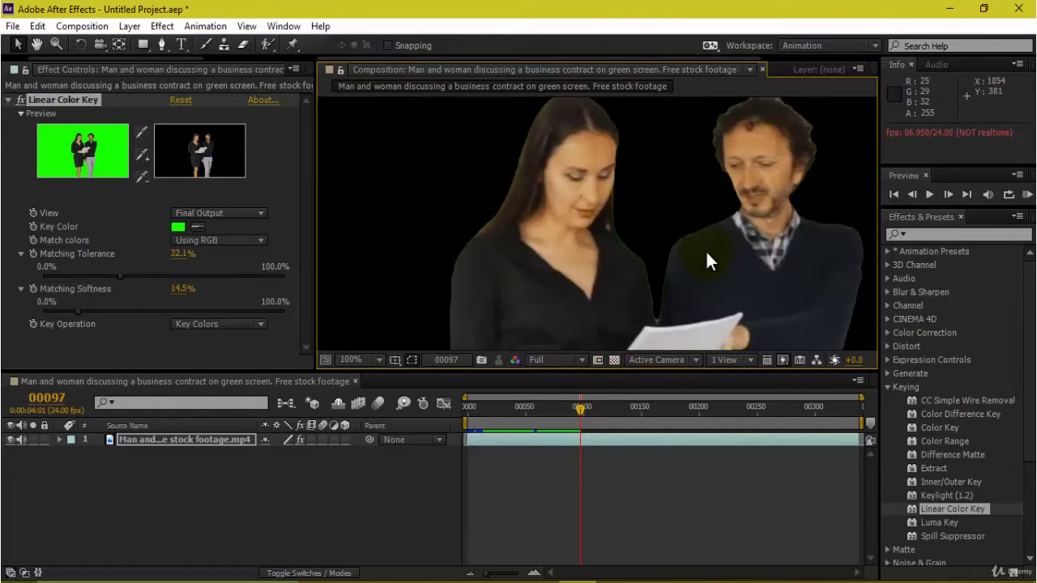
click(615, 360)
Step: Inspect the edges of the clothing, hands and legs against the transparency grid at 100% magnification
mouse_move(677, 264)
mouse_down()
mouse_move(564, 194)
mouse_move(531, 137)
mouse_up()
drag(674, 292, 662, 120)
drag(644, 266, 643, 136)
mouse_move(569, 287)
mouse_down()
mouse_move(584, 157)
mouse_move(630, 291)
mouse_move(628, 341)
mouse_up()
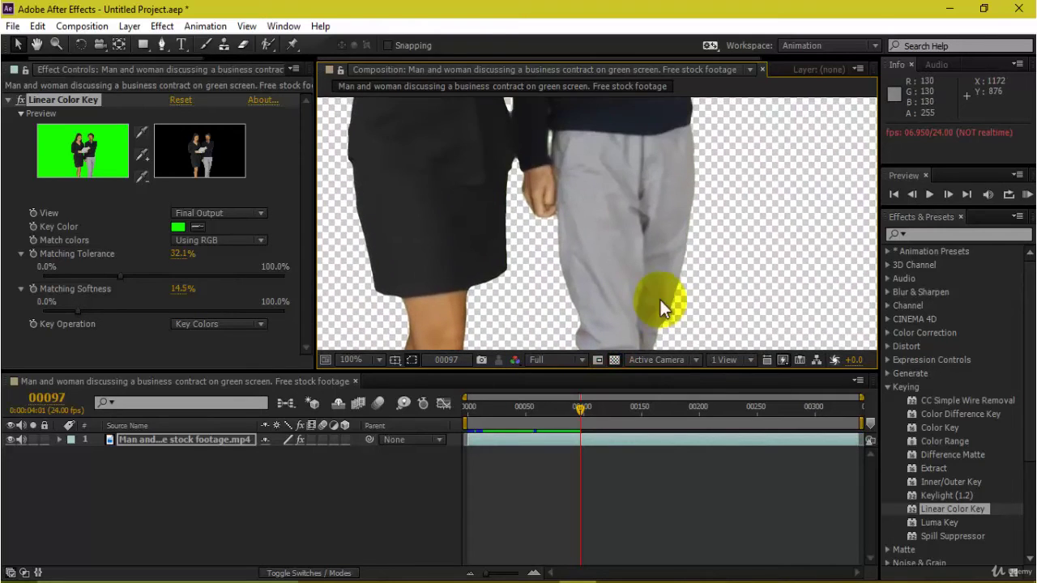
Step: Switch the Linear Color Key operation to Keep Colors for comparison and set it back to Key Colors
click(222, 328)
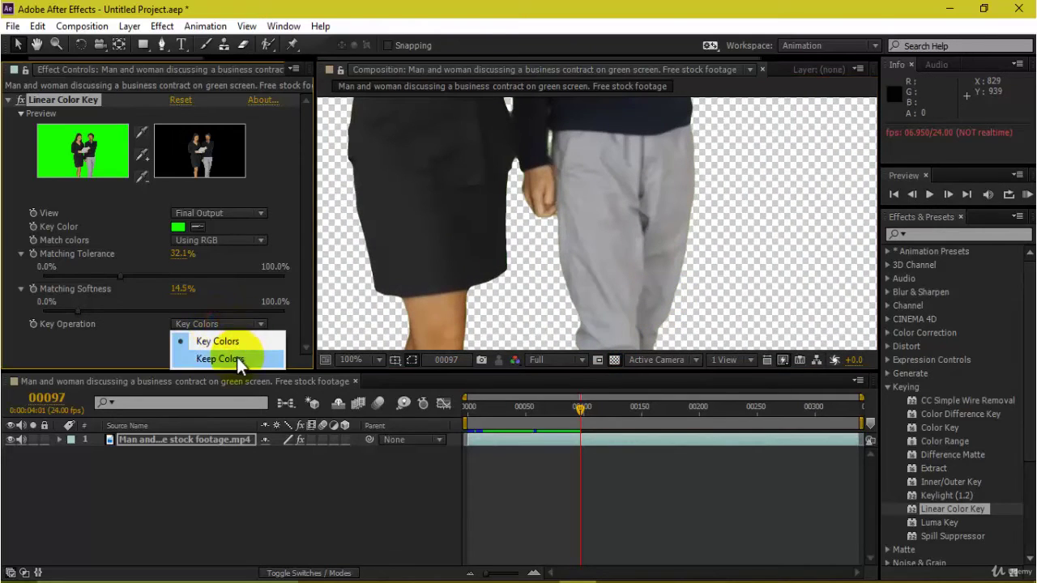
click(237, 356)
drag(617, 192, 634, 344)
scroll(599, 284, down, 2)
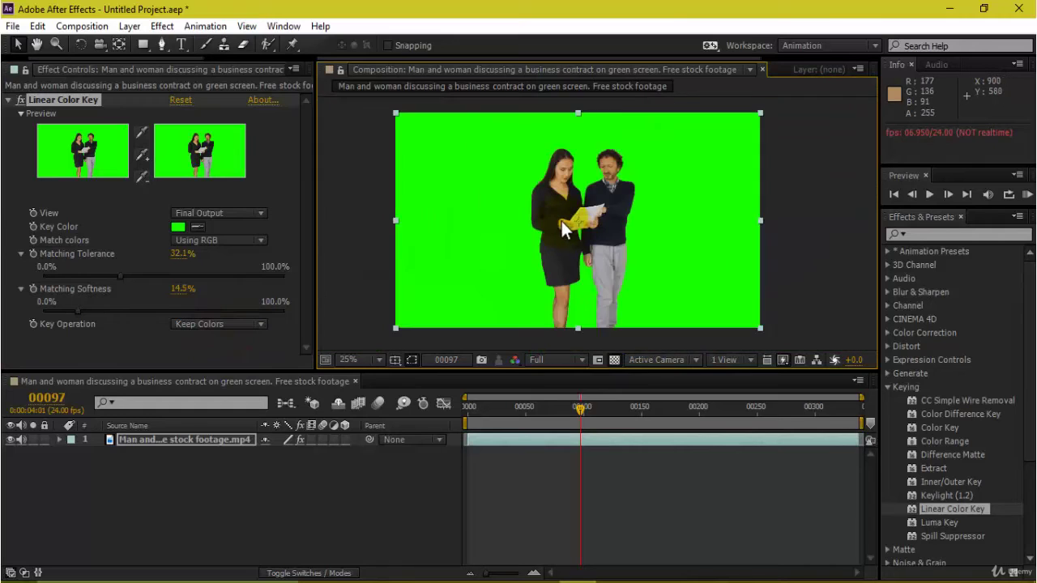
scroll(563, 221, up, 1)
click(230, 330)
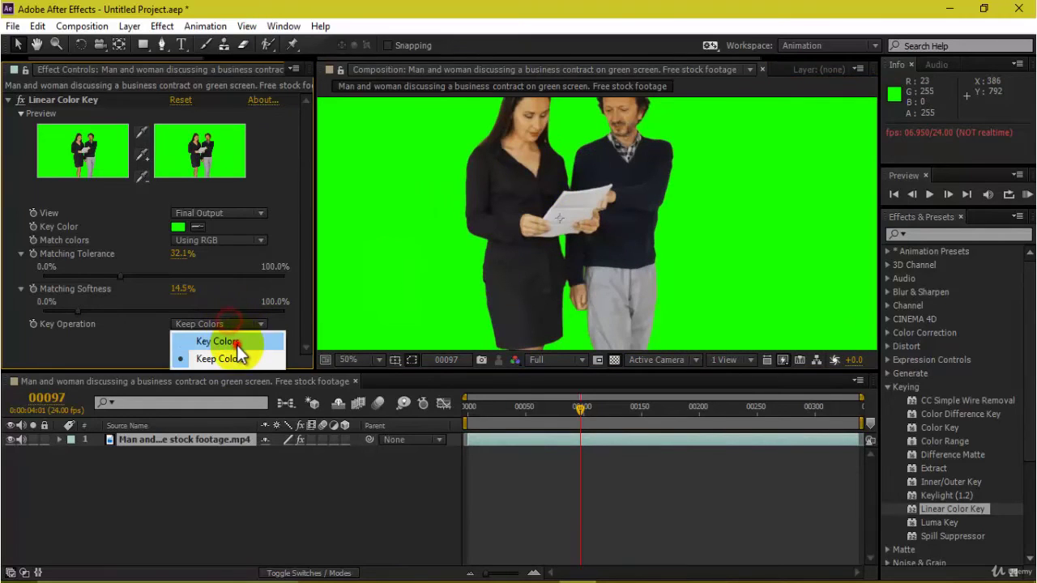
click(234, 338)
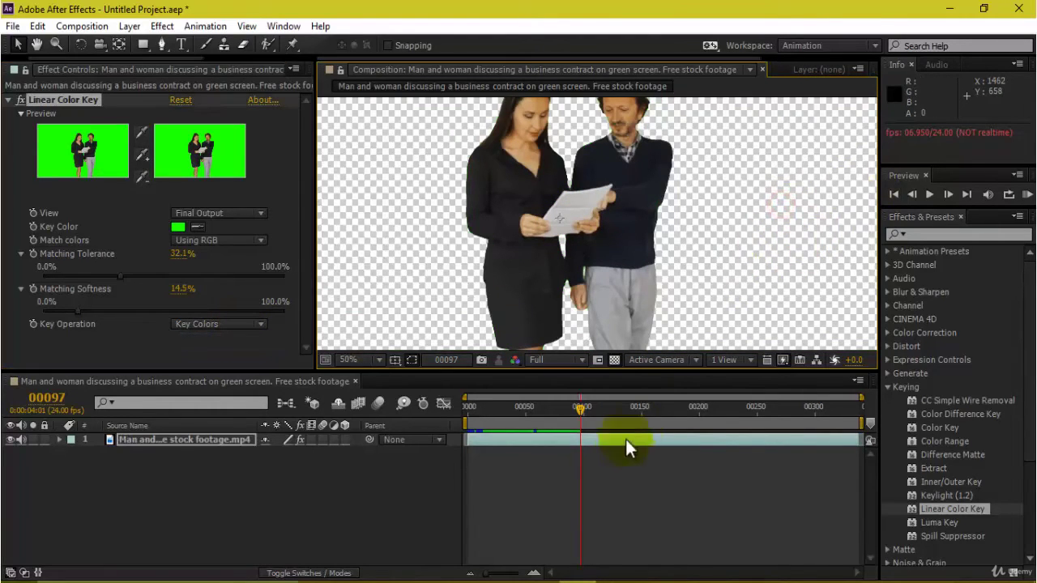
Step: Deselect the footage layer and return the playhead to frame 0
click(699, 490)
scroll(706, 232, down, 2)
scroll(705, 225, up, 2)
drag(548, 413, 464, 445)
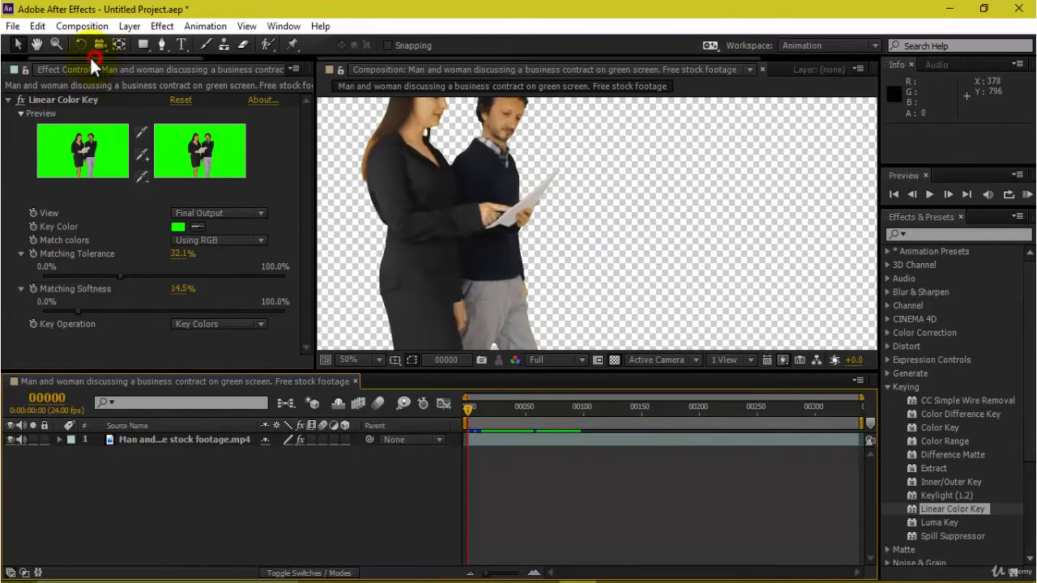
Step: Import inside-1499606_1920.jpg from the FOOTAGE folder after previewing it, and place it beneath the keyed footage layer as the background
drag(90, 59, 30, 61)
click(22, 69)
click(169, 305)
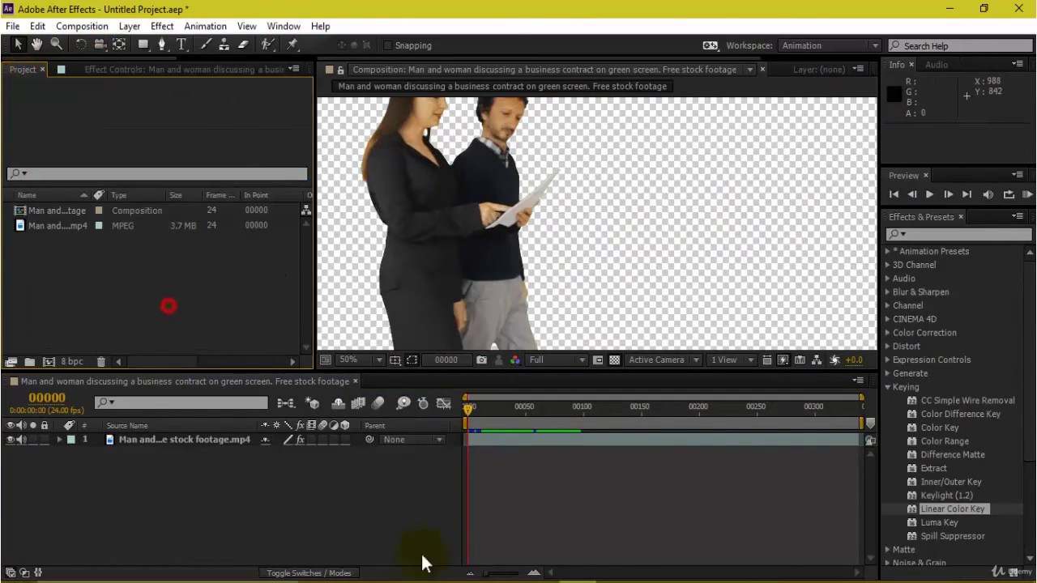
click(688, 507)
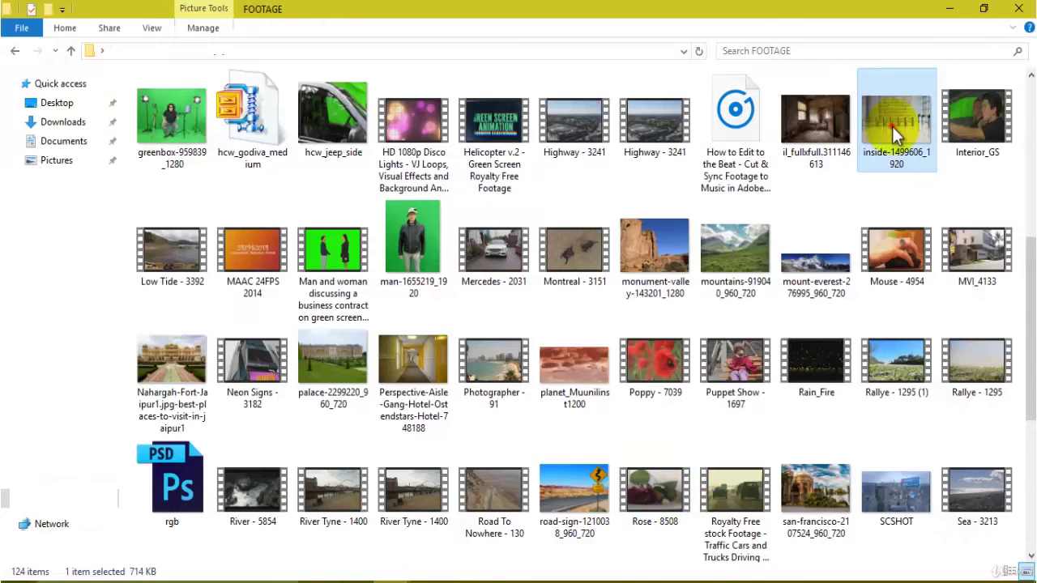
double_click(892, 127)
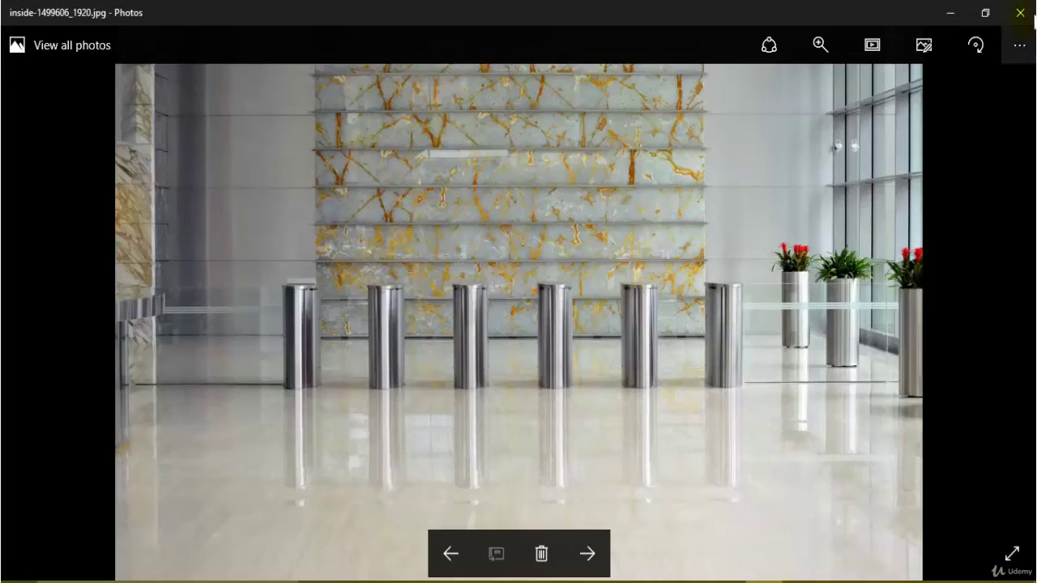
click(1019, 12)
drag(585, 578, 166, 280)
drag(37, 212, 178, 475)
scroll(766, 230, down, 2)
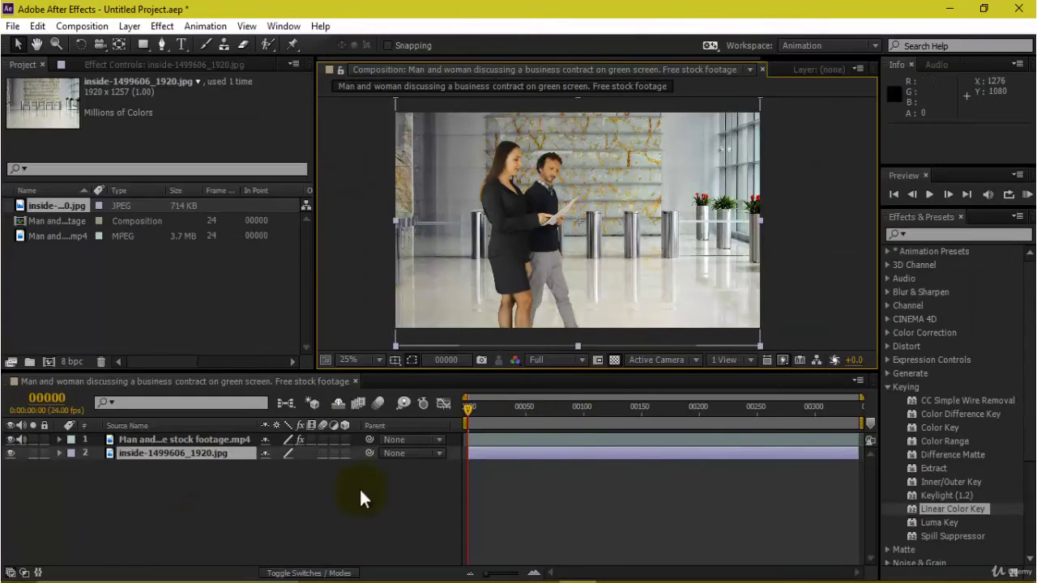
Step: Try a different scale for the man-and-woman footage layer and undo the change
click(155, 441)
key(s)
drag(289, 458, 279, 460)
key(ctrl+z)
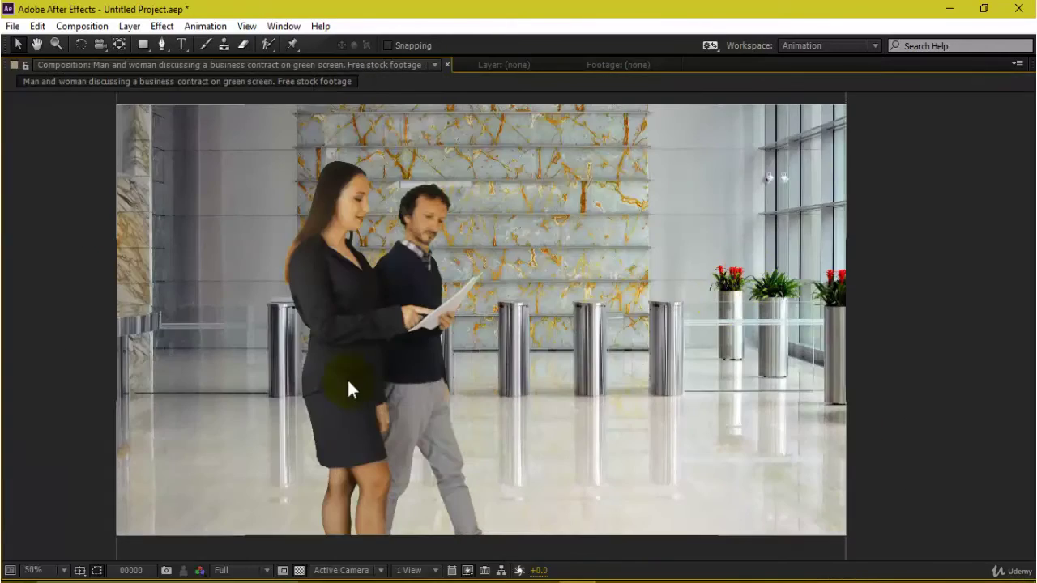
Step: Play the composite in the enlarged view, replay it from frame 0 in the normal layout and stop at frame 17
drag(348, 381, 439, 385)
key(space)
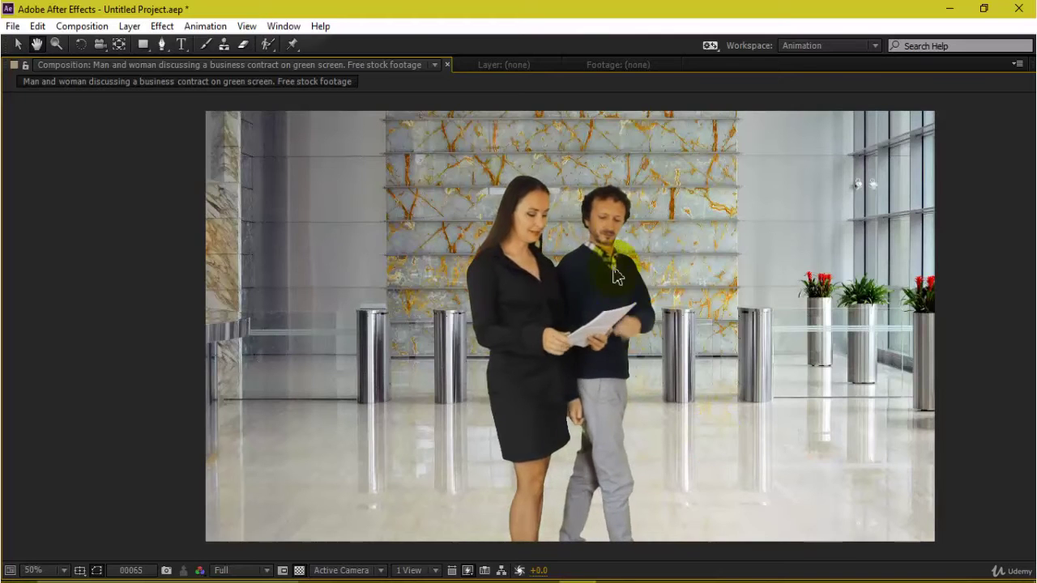
key(grave)
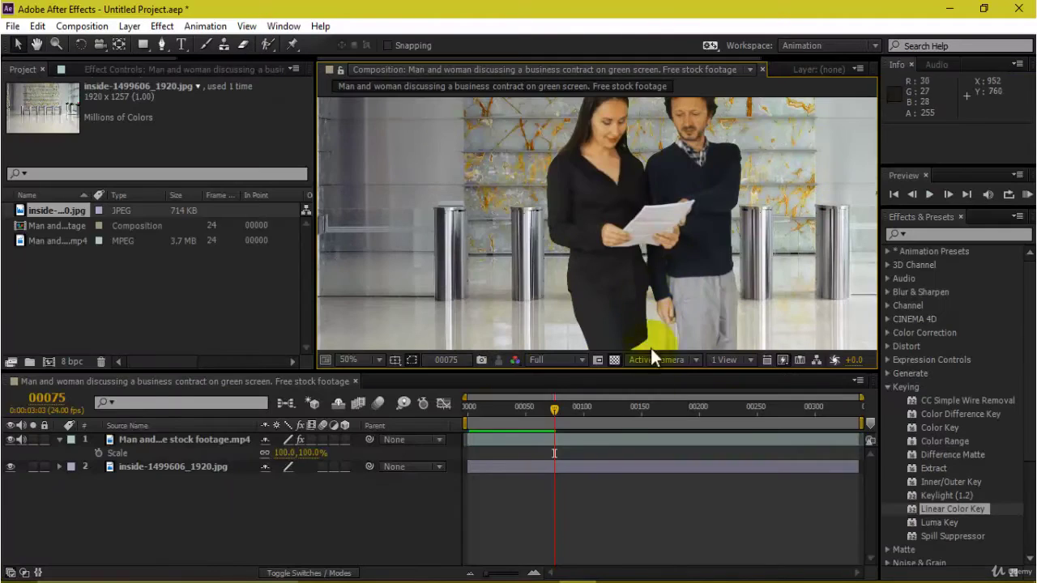
drag(554, 412, 464, 416)
key(space)
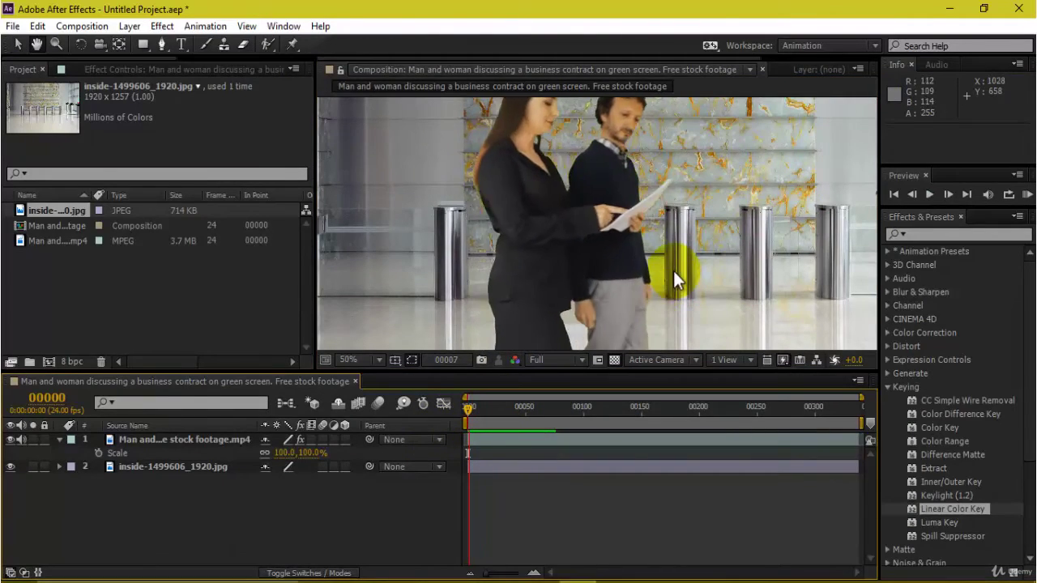
scroll(781, 241, down, 1)
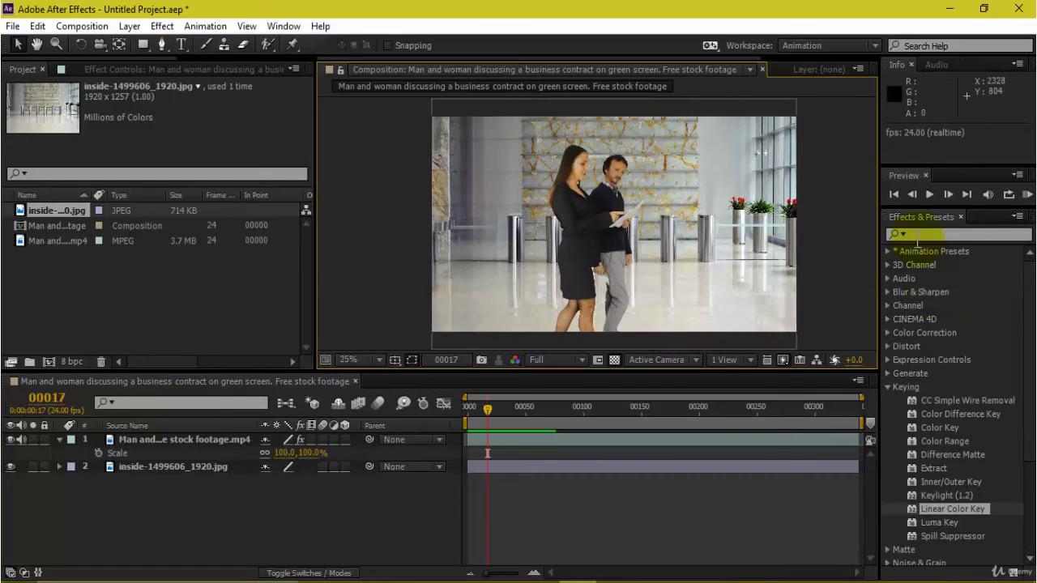
Step: Find the Color Balance (HLS) effect by searching for "color" and apply it to the man-and-woman footage layer
click(200, 443)
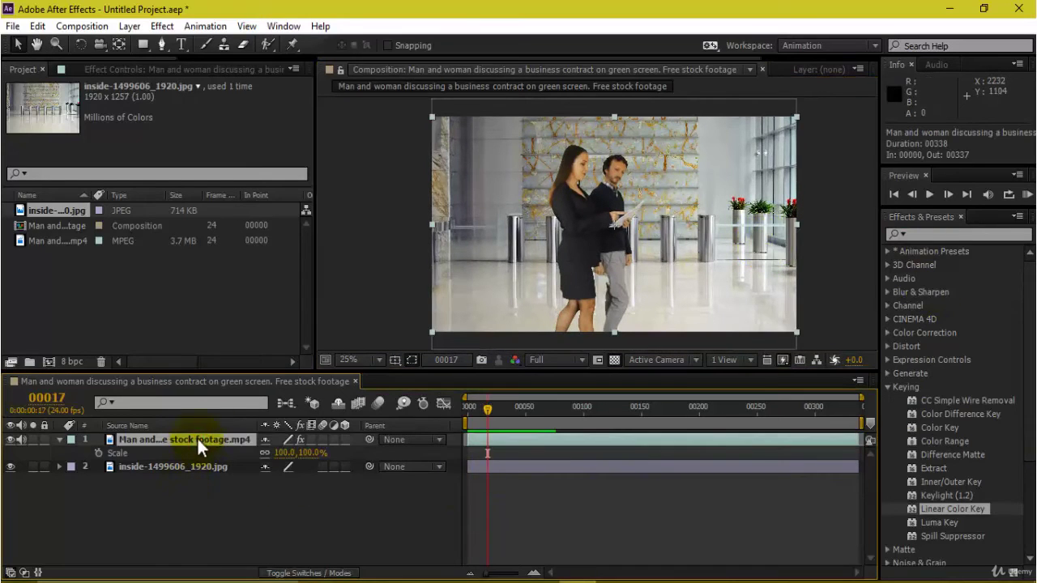
click(924, 235)
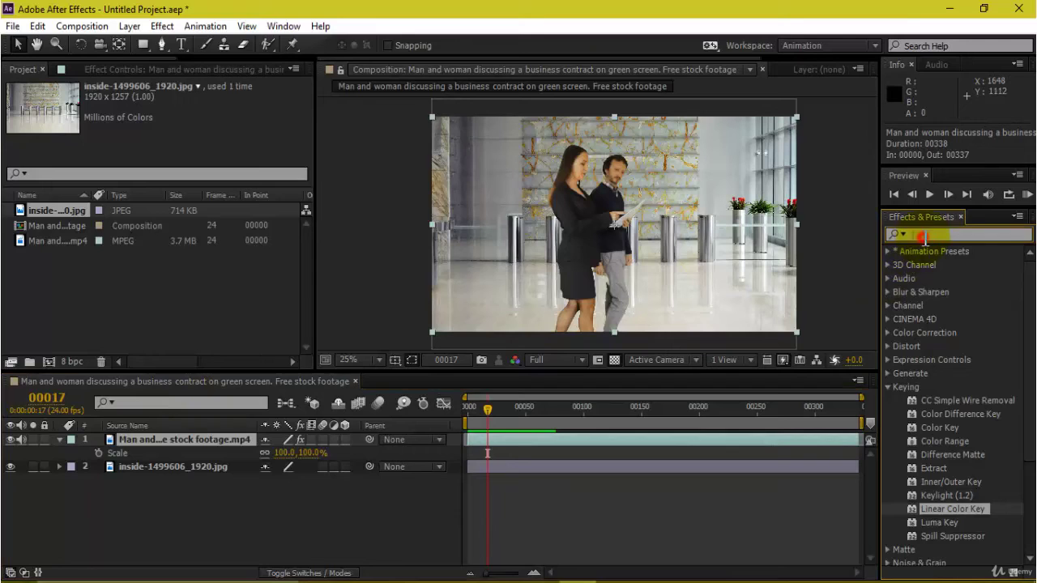
text(color)
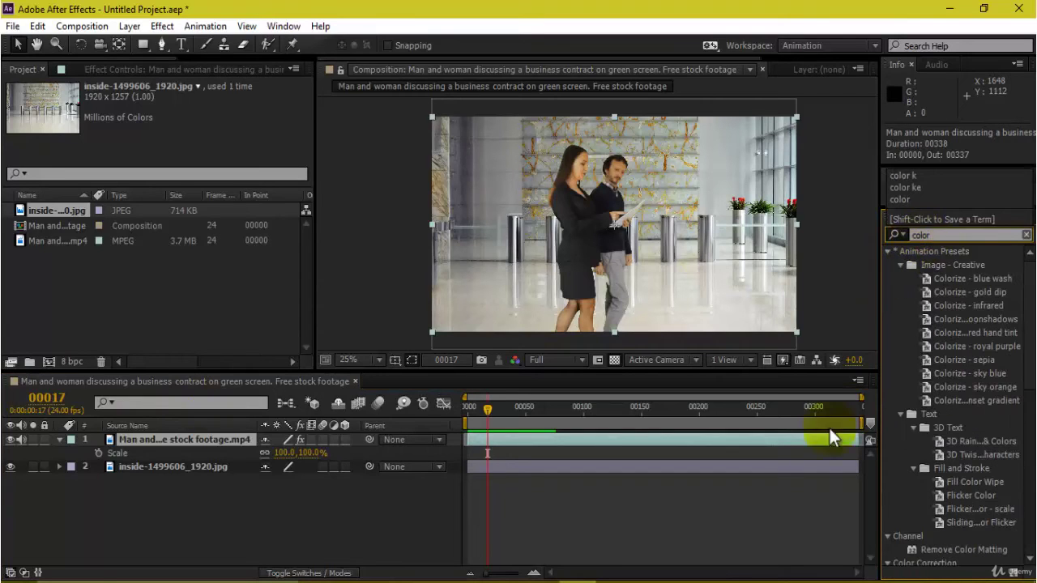
scroll(937, 344, down, 6)
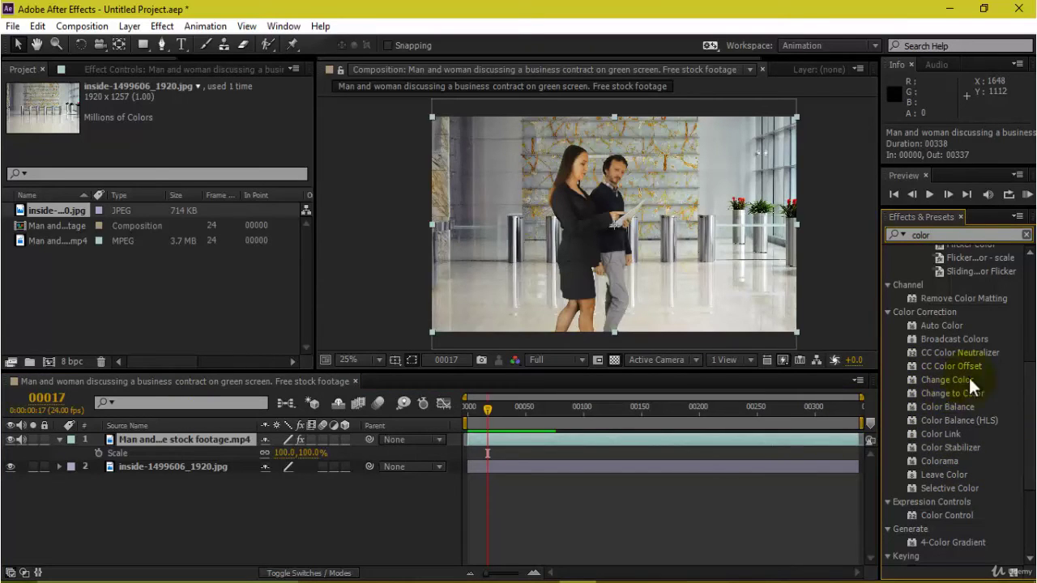
drag(995, 426, 221, 439)
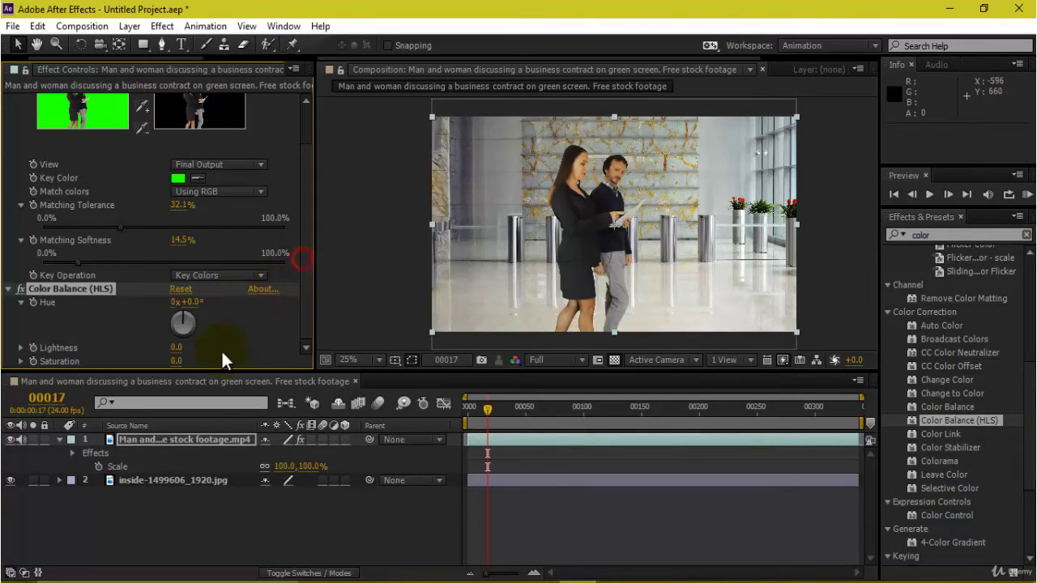
Step: Try a Lightness of 5.0 in Color Balance (HLS) at 50% magnification and remove the effect from the footage
scroll(630, 216, up, 2)
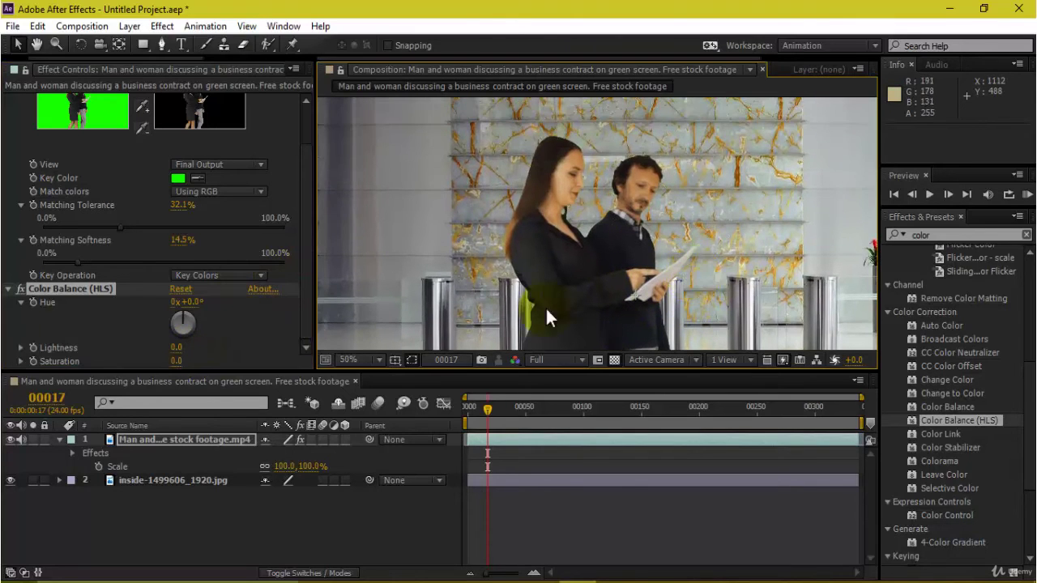
mouse_move(180, 345)
mouse_down()
mouse_move(193, 345)
mouse_move(176, 358)
mouse_up()
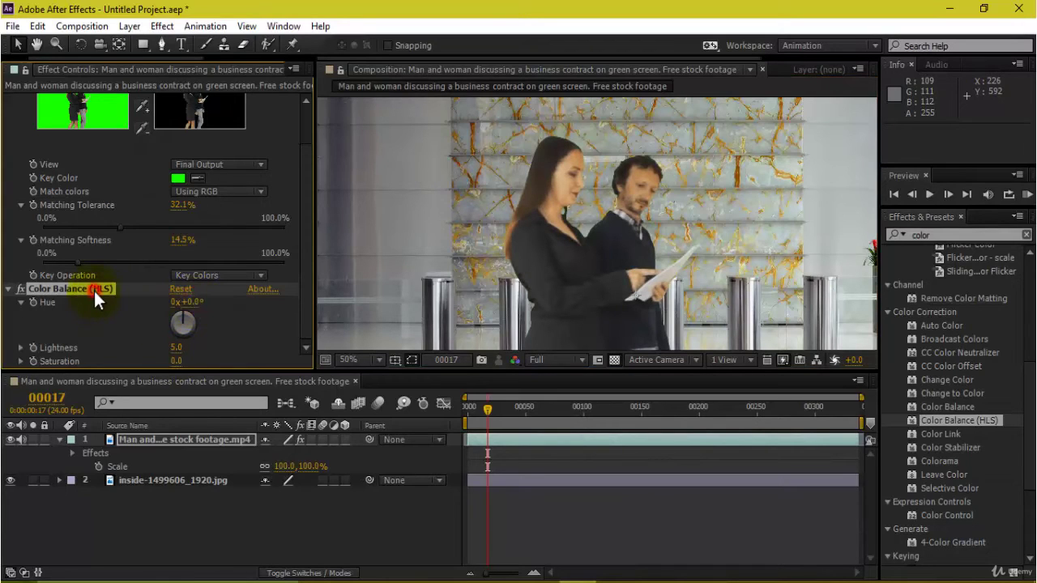
key(Delete)
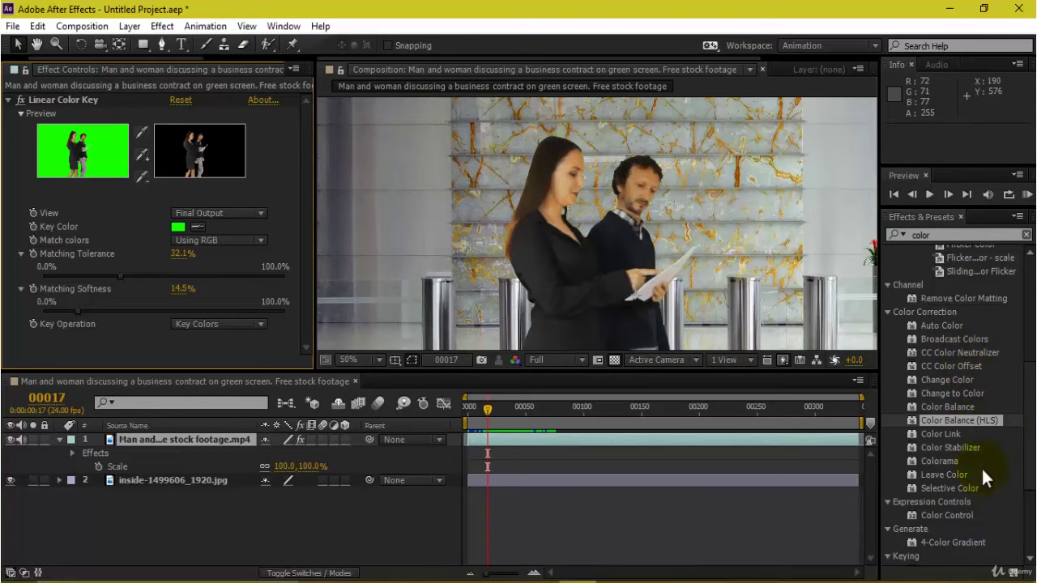
Step: Search the effects for "curves" and apply Curves to the man-and-woman footage after Linear Color Key
scroll(960, 423, up, 4)
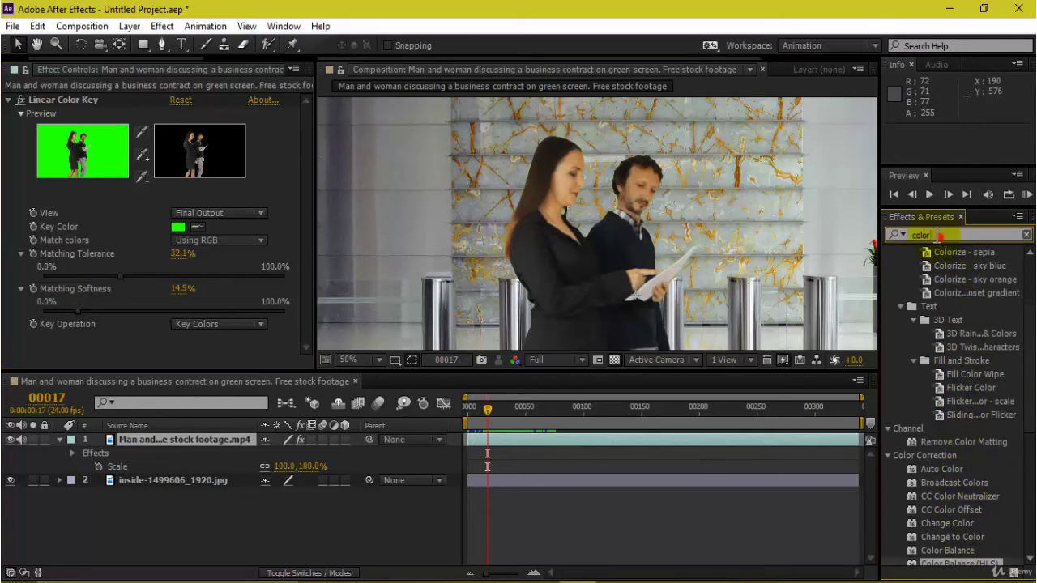
drag(941, 236, 710, 235)
text(curves)
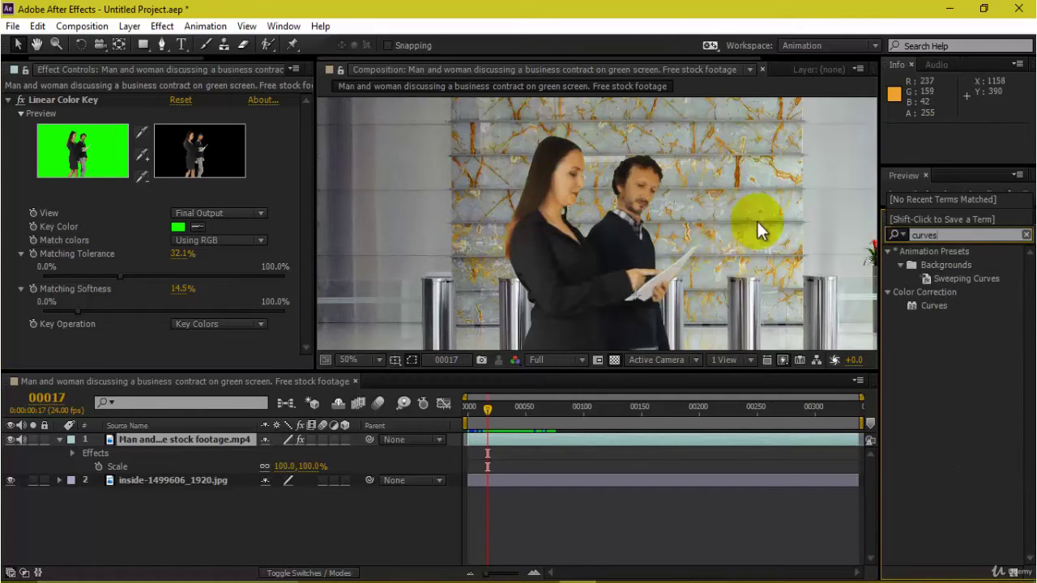
drag(938, 305, 125, 340)
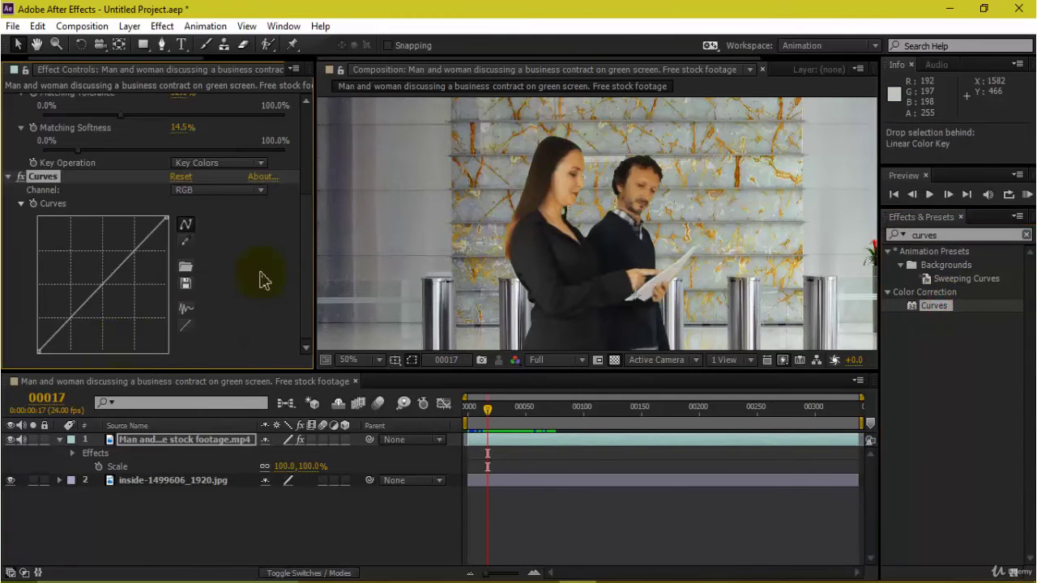
Step: Try raising the lower midtones of the RGB curve, view the whole composite and undo the curve change
drag(96, 292, 87, 278)
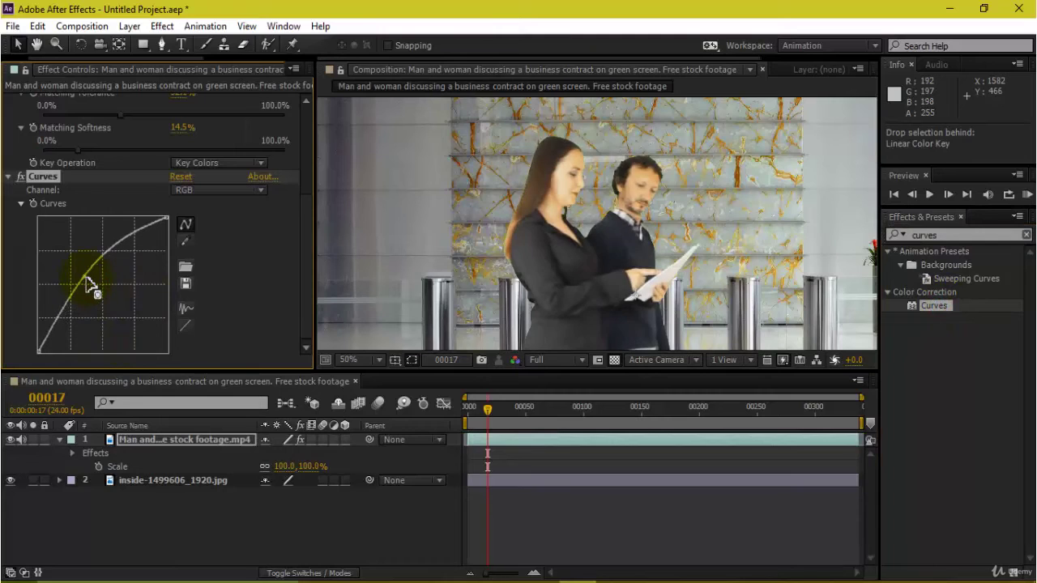
scroll(653, 276, down, 2)
drag(652, 275, 626, 231)
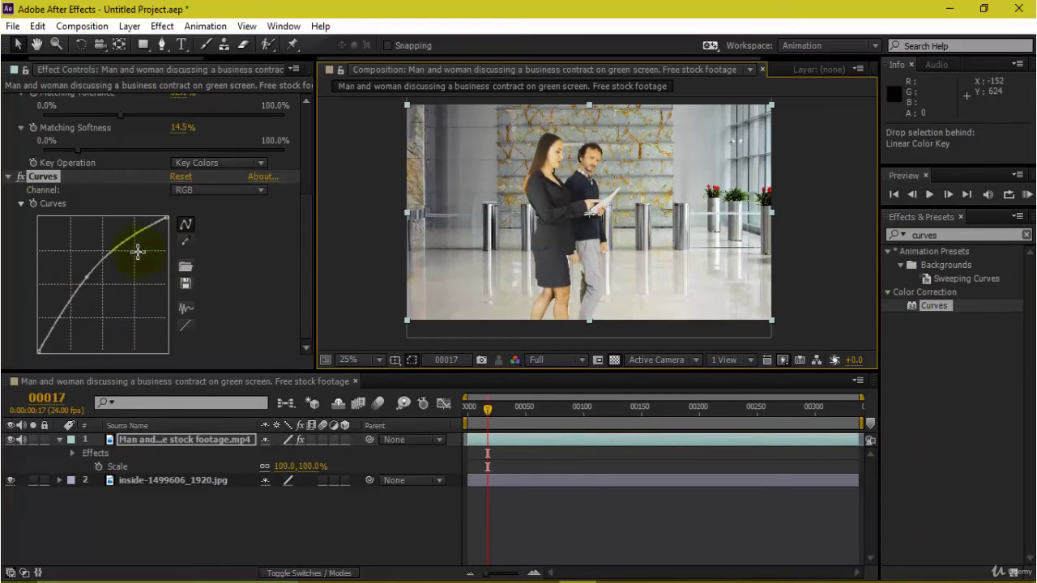
key(ctrl+z)
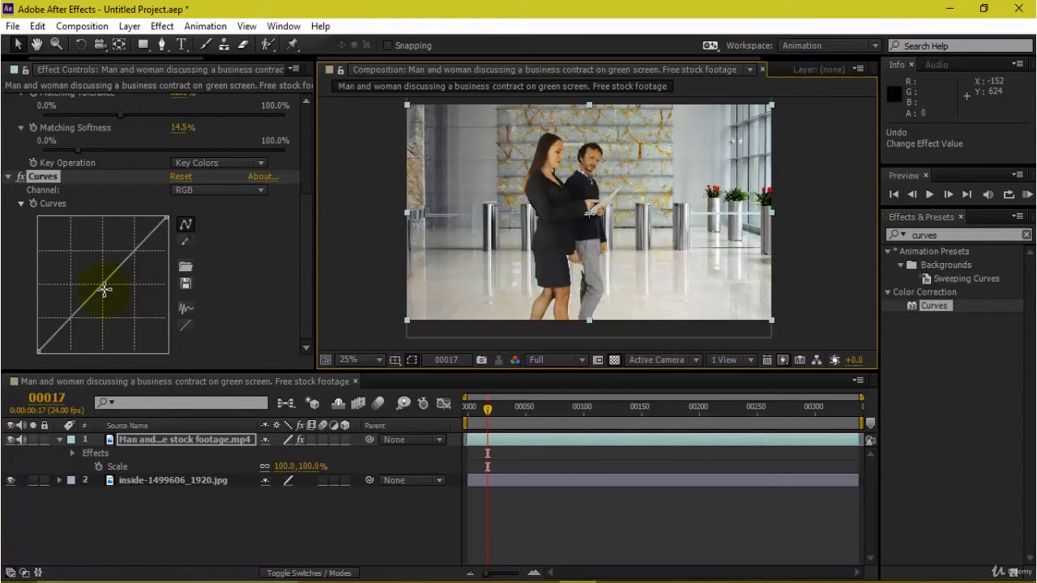
Step: Brighten the footage by raising the middle of the RGB curve moderately, and compare the frame with Curves off and on
drag(633, 184, 616, 205)
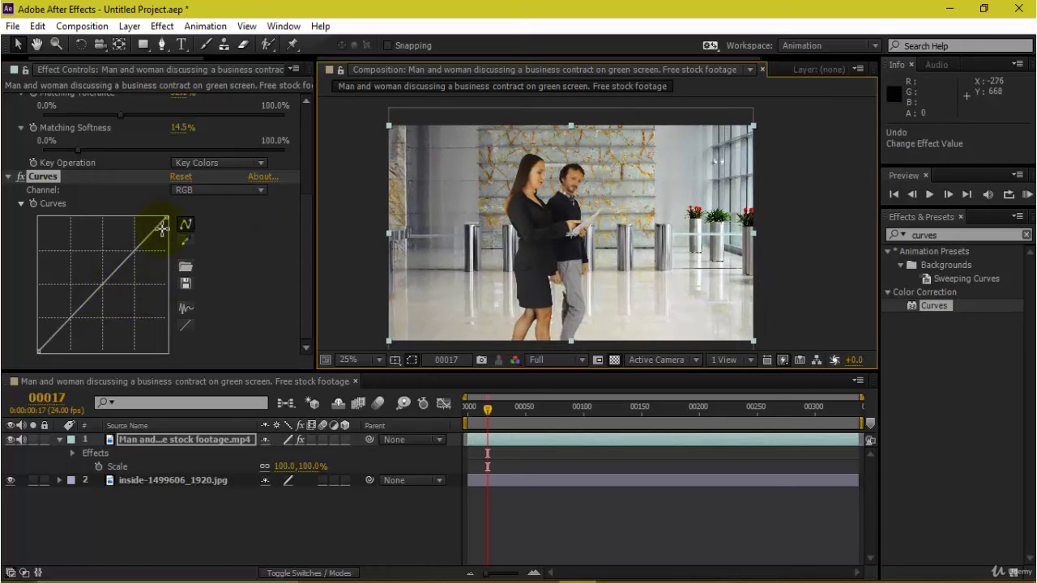
drag(103, 284, 92, 277)
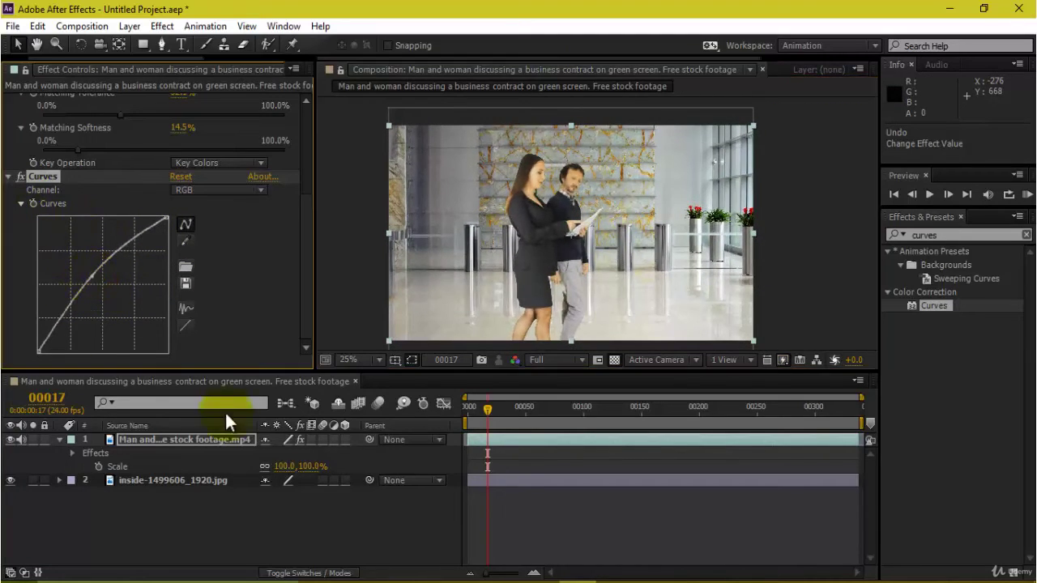
click(21, 178)
click(21, 177)
click(21, 177)
click(21, 178)
click(23, 178)
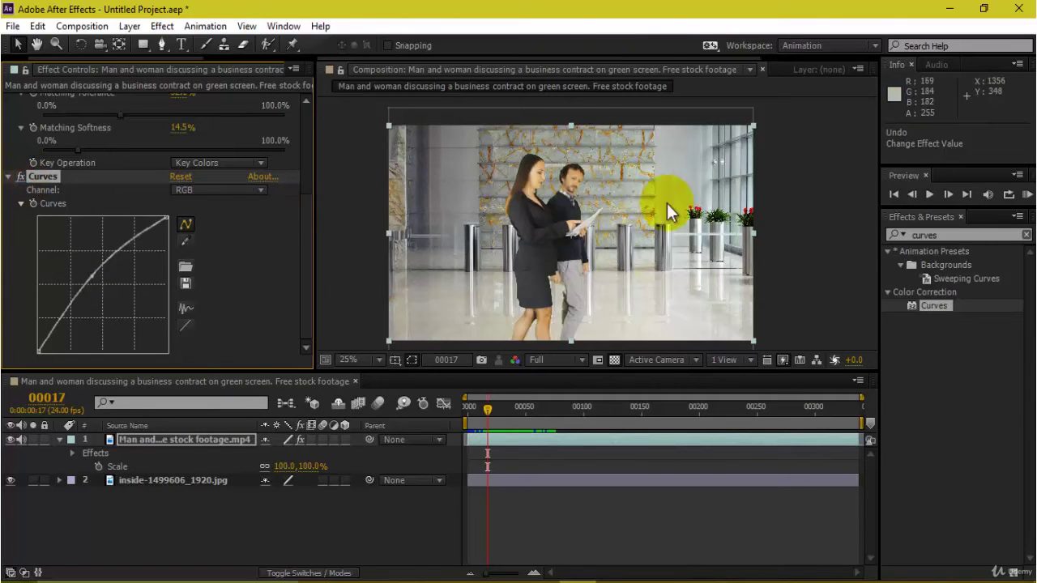
Step: Inspect the brightened figures in the enlarged view and compare Curves off and on at 50% magnification, leaving it on
key(grave)
scroll(629, 318, up, 2)
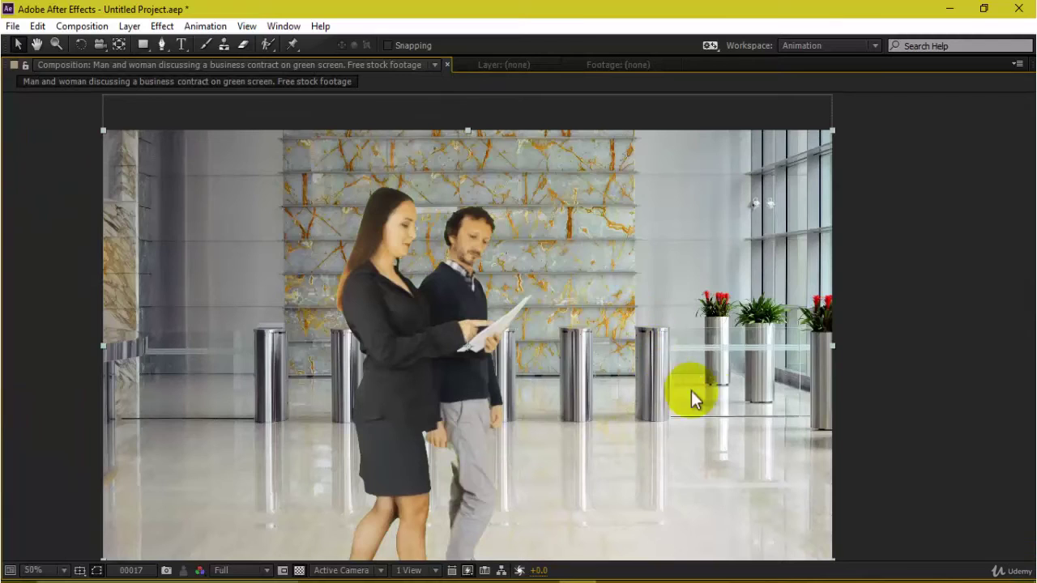
key(grave)
click(21, 177)
click(21, 177)
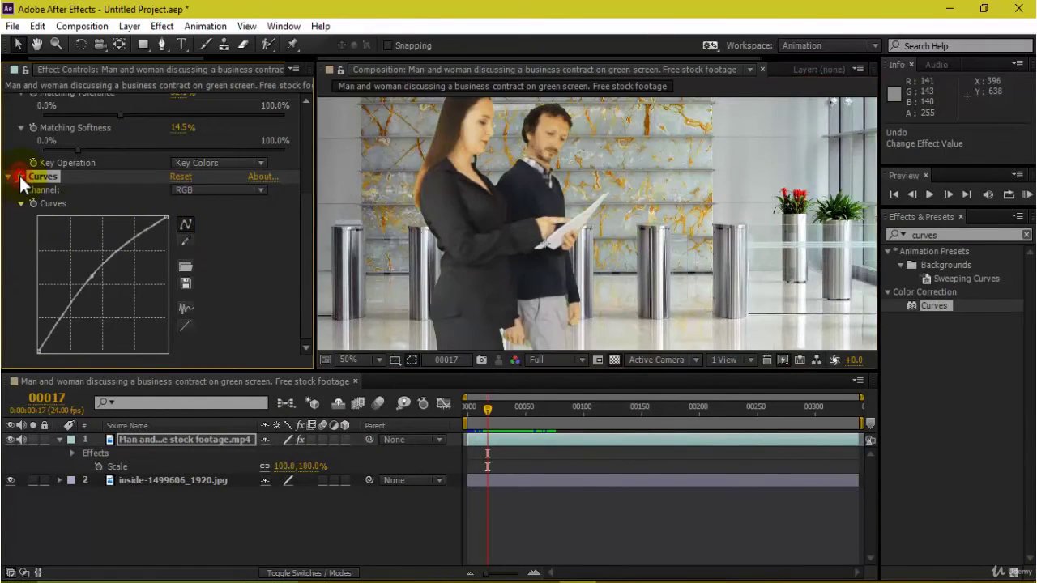
click(21, 177)
click(18, 175)
click(18, 176)
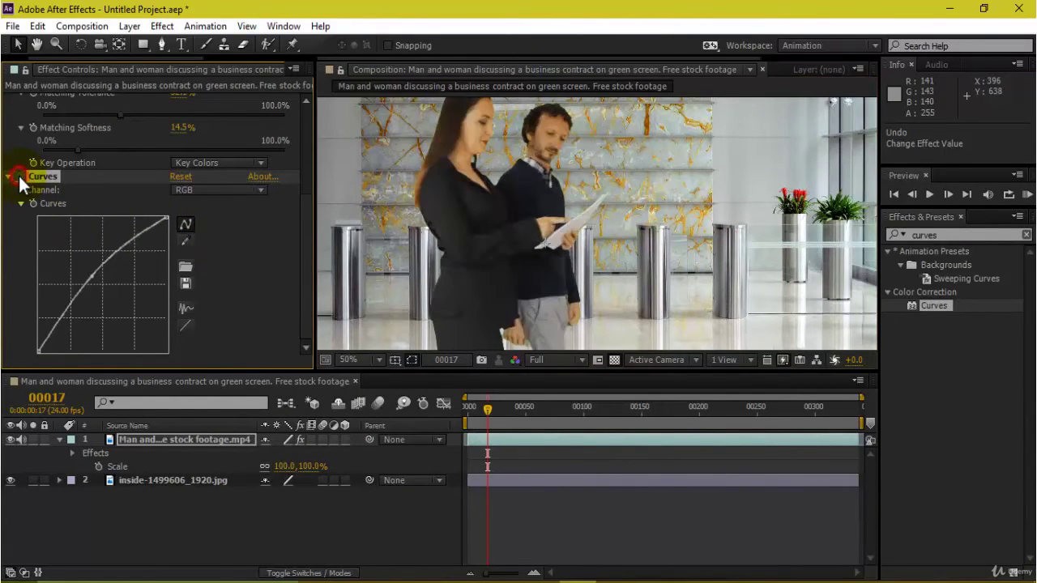
click(18, 175)
click(19, 175)
click(18, 176)
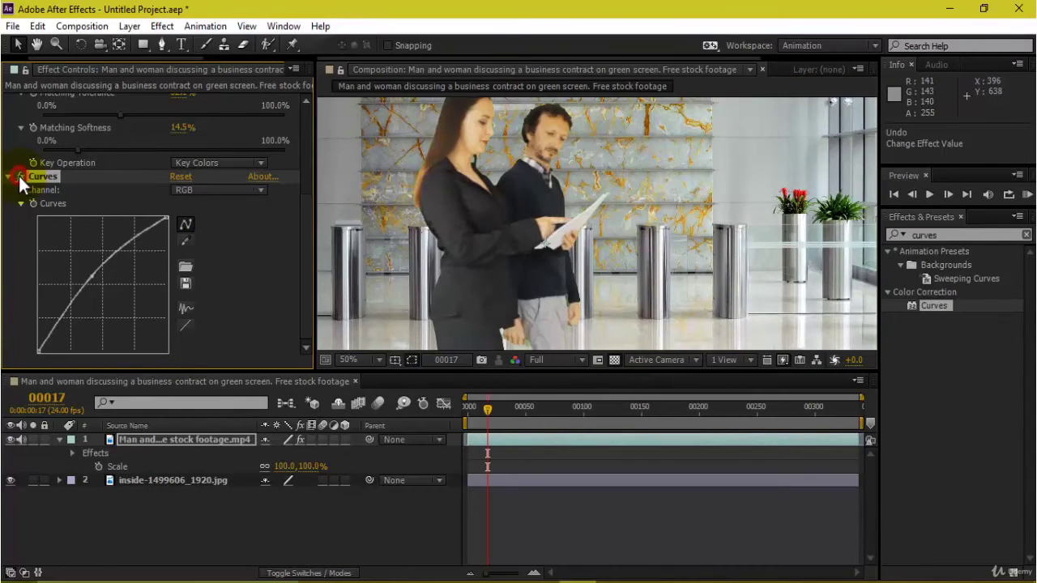
Step: Compare the whole composite with the Curves effect off and on
scroll(536, 251, down, 1)
click(19, 176)
click(18, 176)
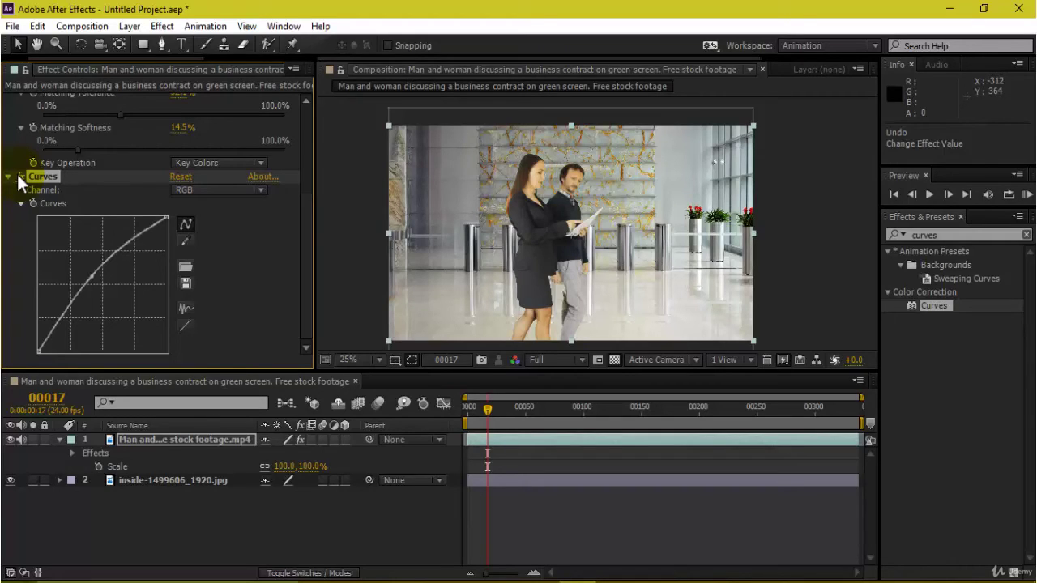
scroll(17, 180, up, 1)
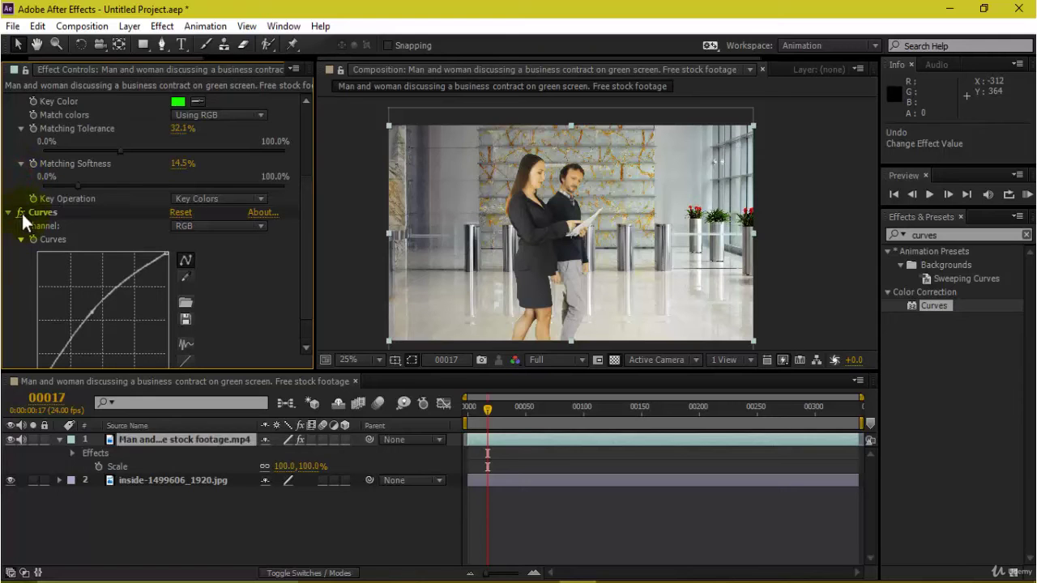
click(20, 213)
click(20, 213)
click(21, 213)
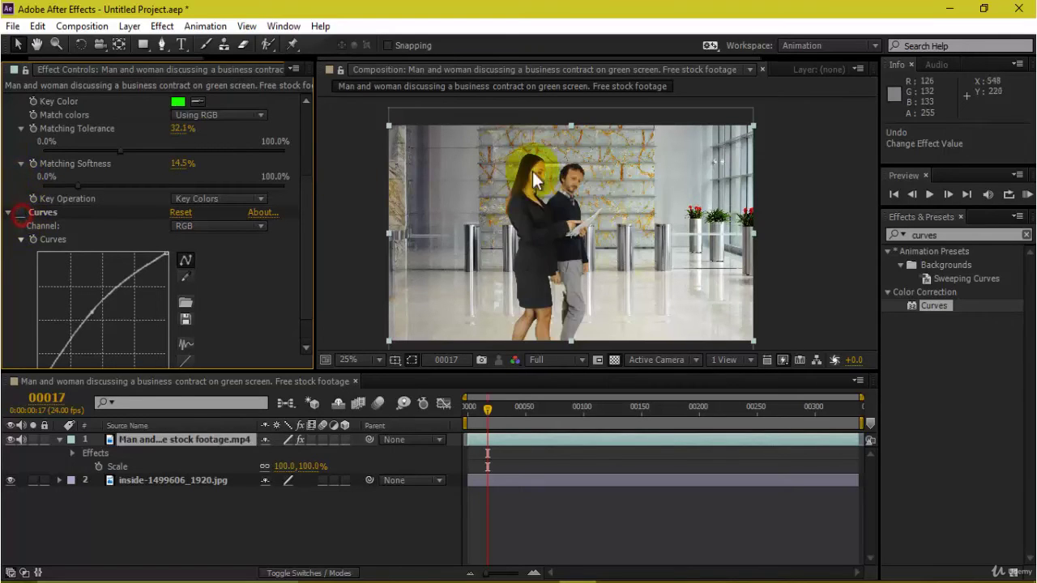
Step: Examine the two faces at 100% magnification with Curves off and on, leaving the effect enabled
scroll(513, 188, up, 3)
drag(516, 195, 727, 349)
click(21, 214)
click(21, 215)
click(22, 214)
click(21, 214)
click(21, 215)
click(21, 215)
click(21, 215)
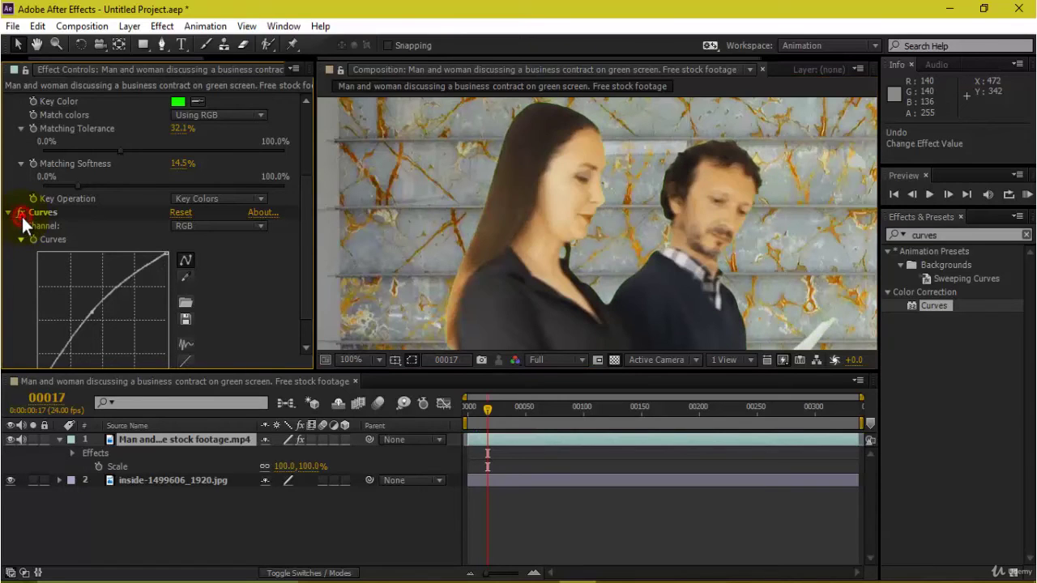
Step: Set the preview resolution to Half and play the composite from frame 0 in the maximized viewer
scroll(622, 216, down, 3)
drag(622, 213, 605, 186)
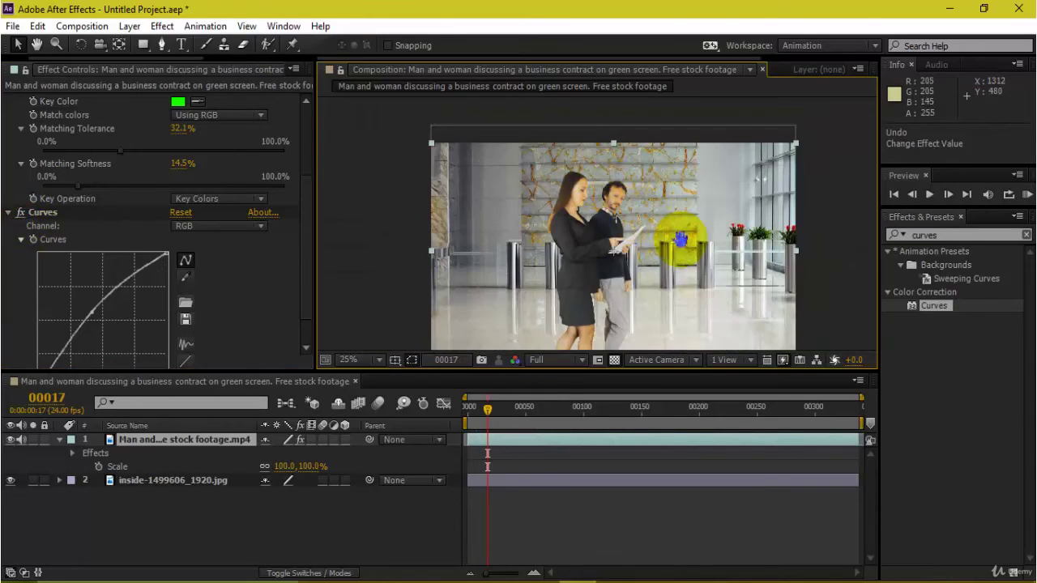
drag(683, 245, 669, 216)
key(grave)
key(grave)
drag(487, 411, 452, 411)
key(grave)
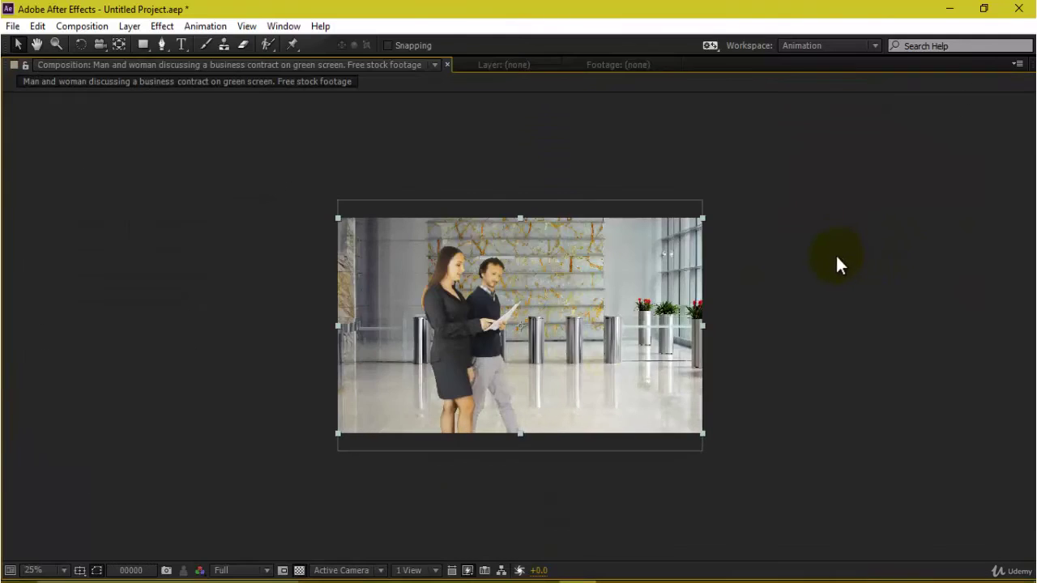
scroll(739, 396, up, 2)
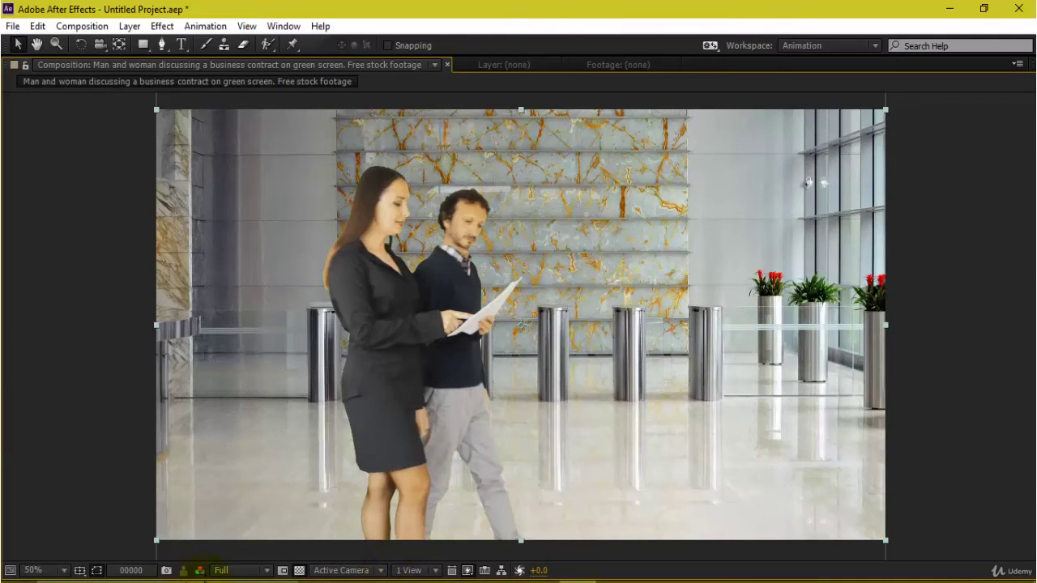
click(223, 571)
click(275, 493)
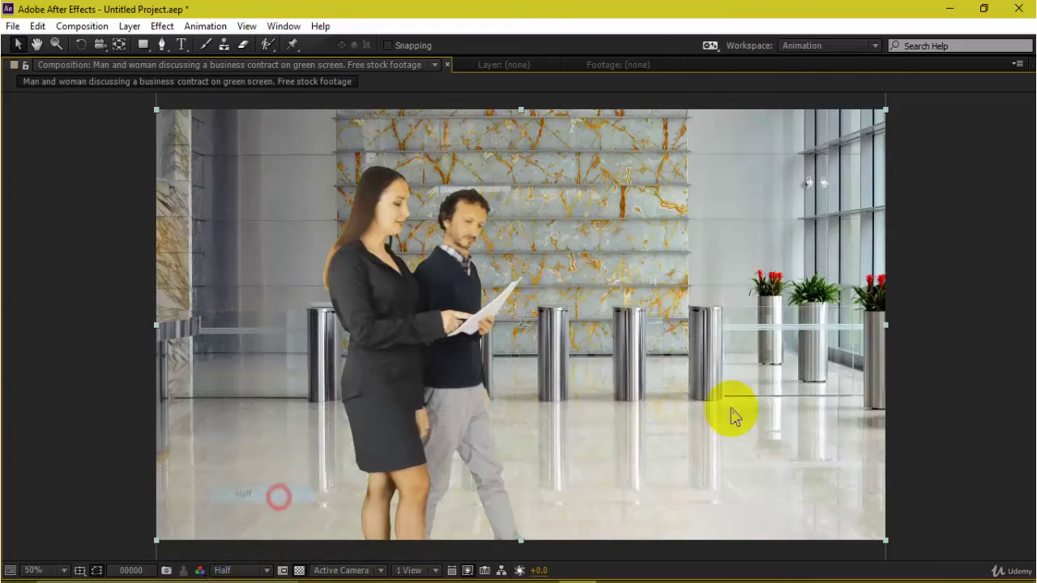
key(space)
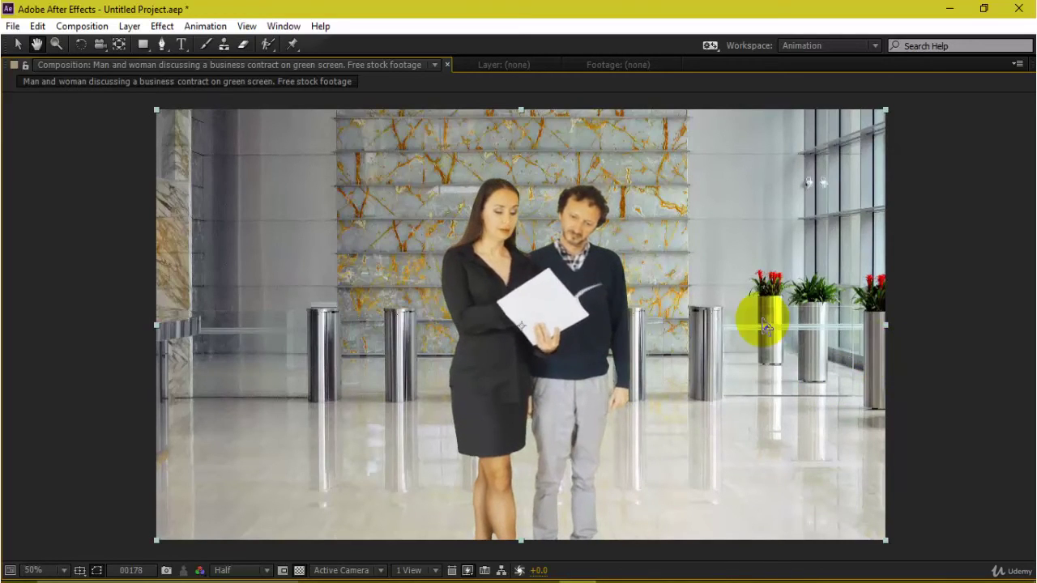
Step: Replay the composite from the start in the maximized viewer, stop at frame 225 and show the whole frame at 25%
key(grave)
click(674, 407)
drag(675, 407, 345, 459)
key(grave)
key(space)
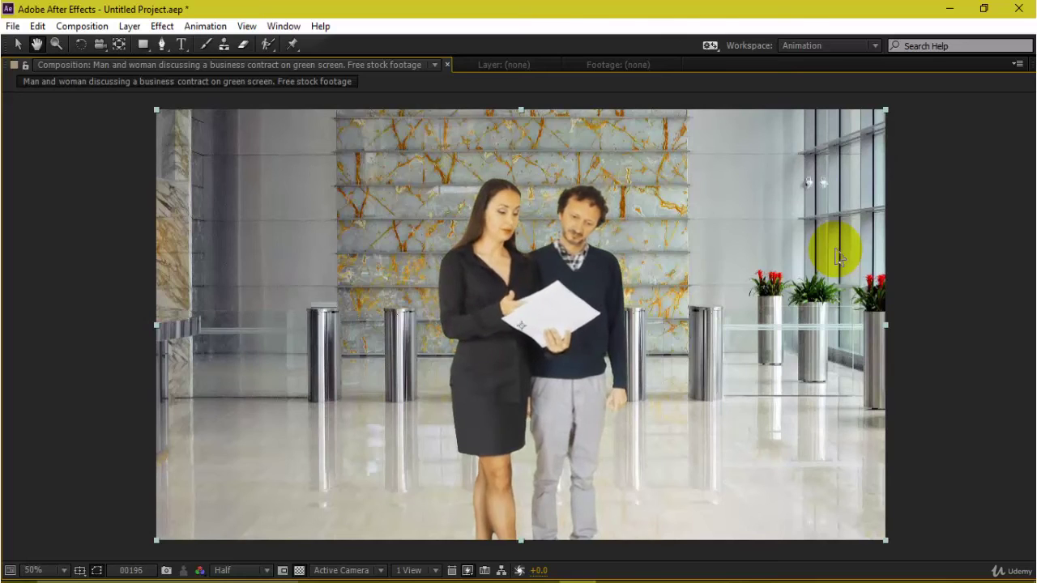
key(space)
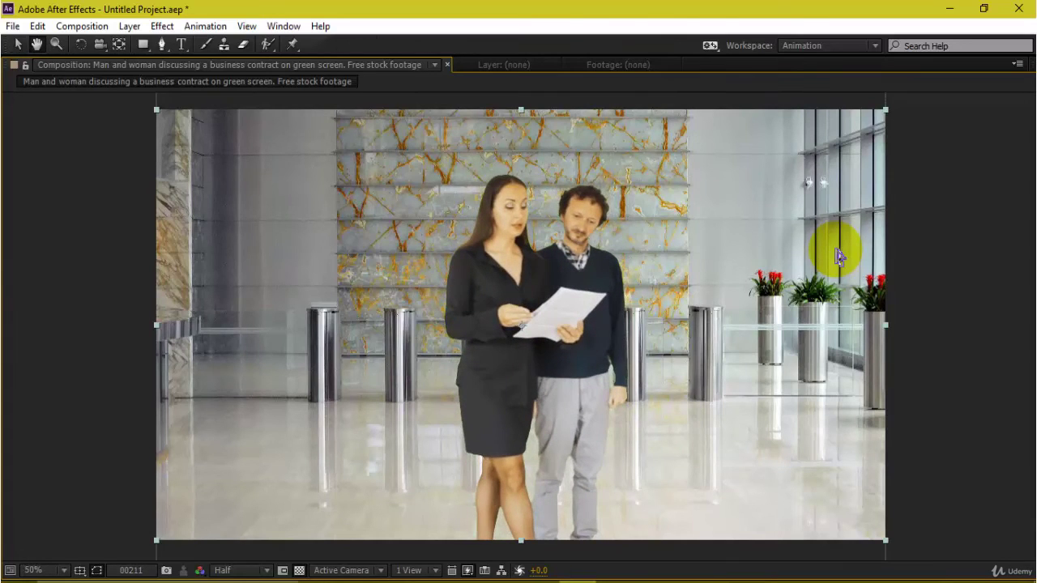
key(space)
key(grave)
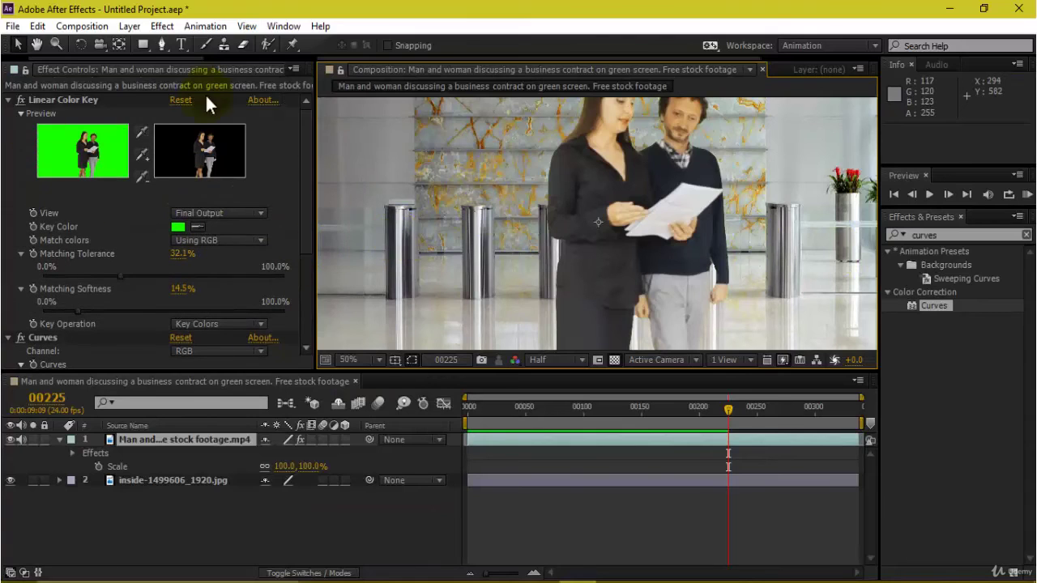
key(comma)
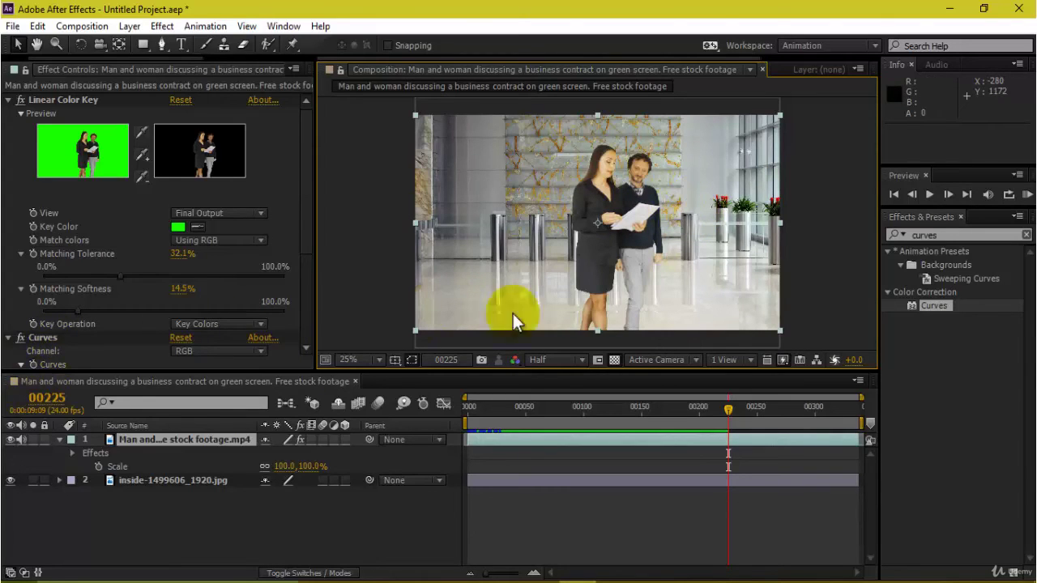
Step: Switch to the FOOTAGE folder in File Explorer and look at the lobby image inside-1499607_1920.jpg in Photos
click(619, 523)
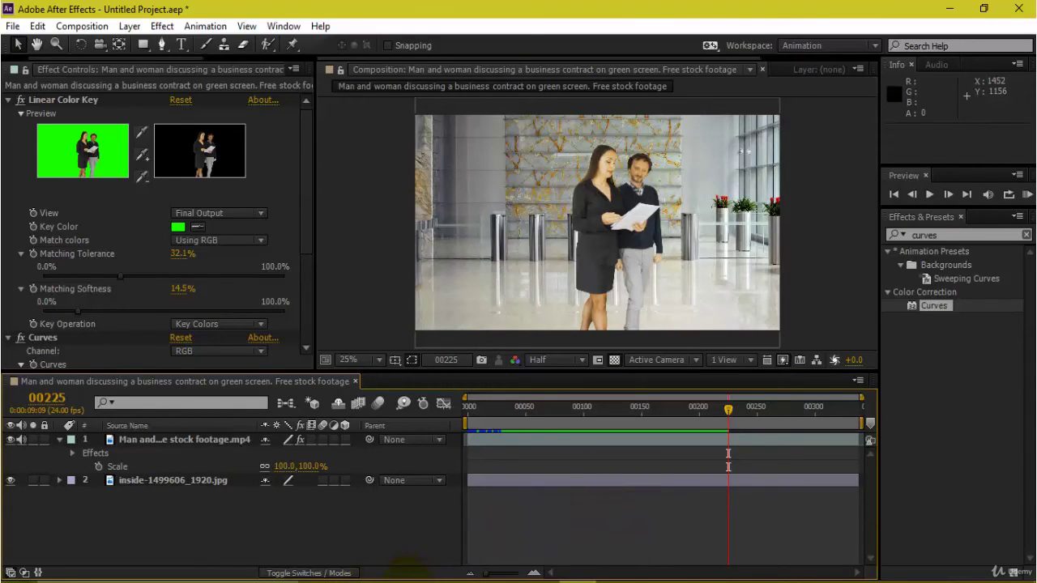
mouse_move(397, 576)
click(380, 519)
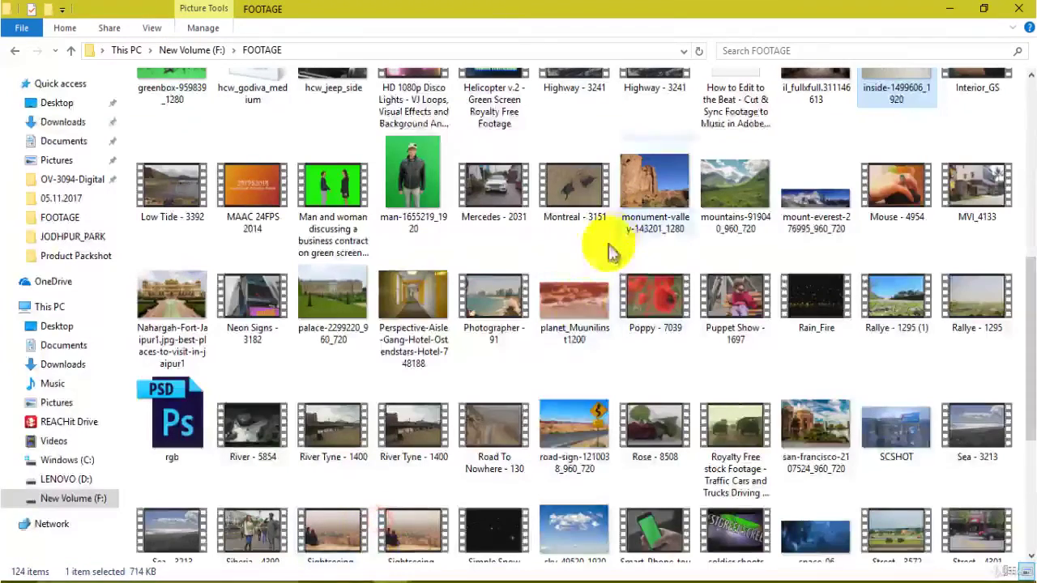
key(alt)
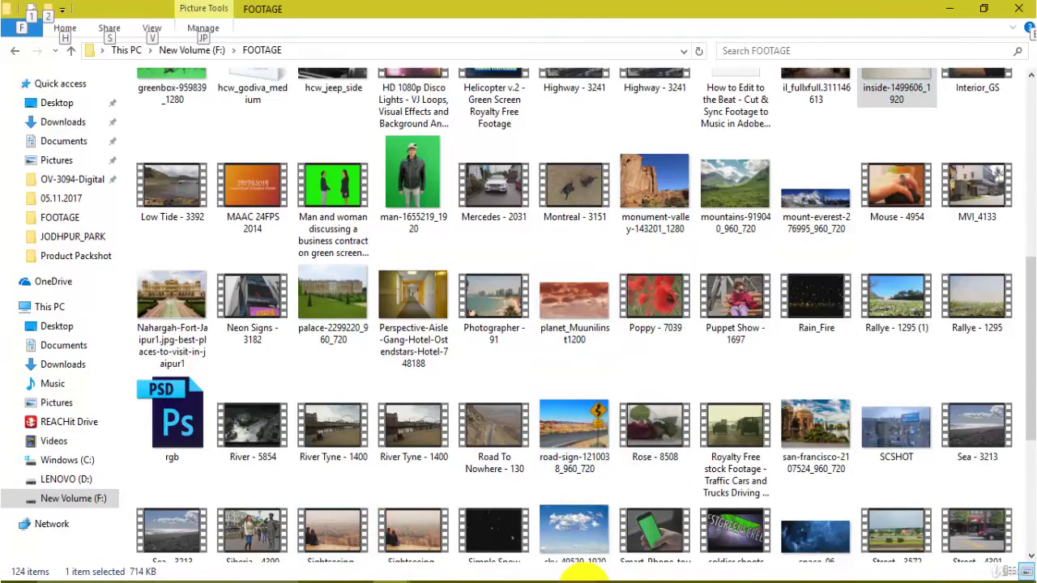
click(584, 578)
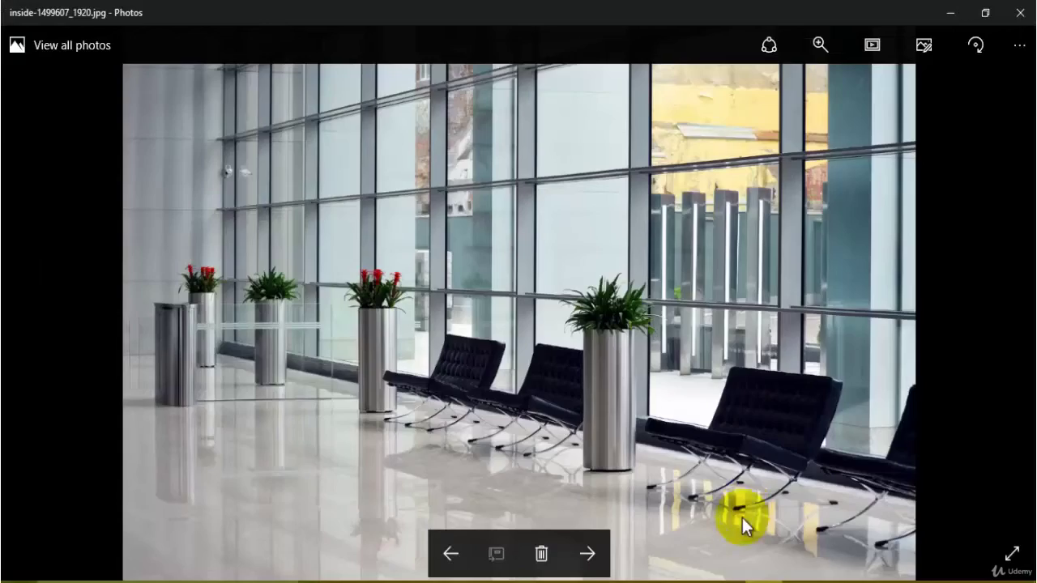
click(1028, 23)
Step: Import inside-1499607_1920.jpg from the FOOTAGE folder into the After Effects project
drag(943, 166, 136, 255)
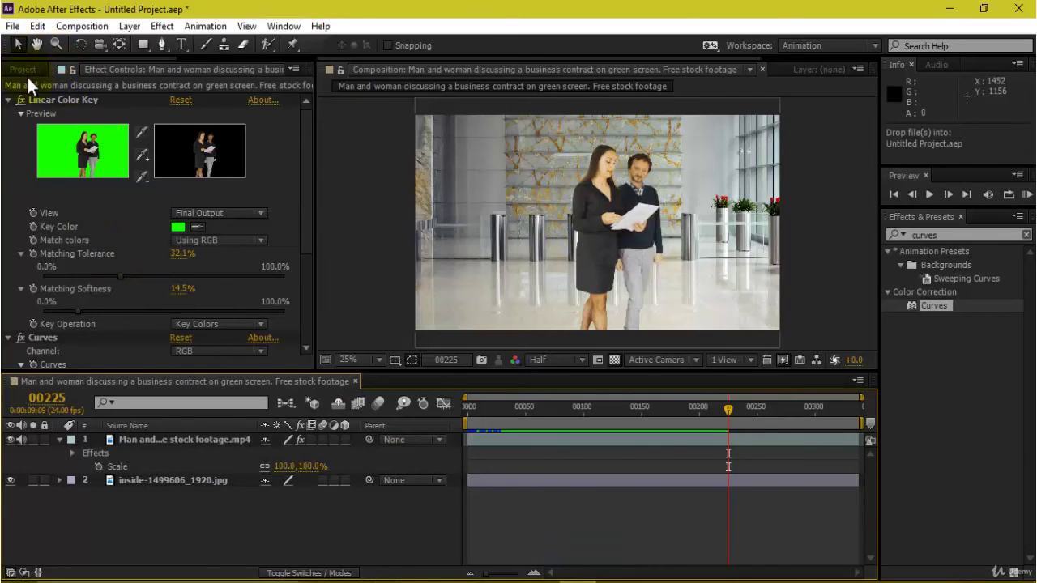
drag(27, 74, 172, 324)
click(132, 309)
click(389, 579)
click(346, 539)
drag(982, 127, 150, 250)
Step: Place inside-1499607_1920.jpg directly below the man-and-woman footage in the timeline and hide the inside-1499606_1920.jpg layer
drag(76, 243, 178, 484)
click(10, 494)
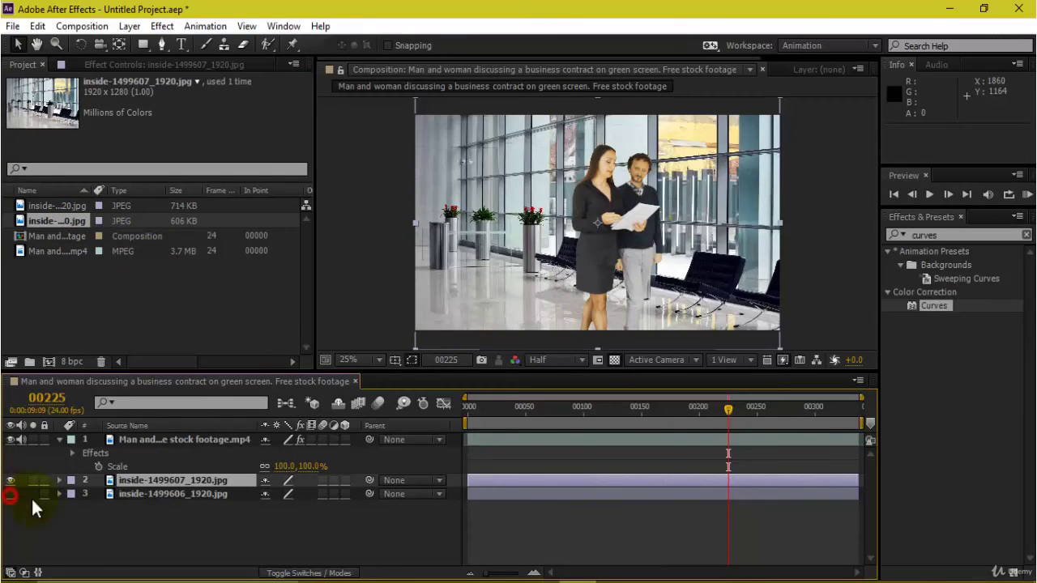
scroll(789, 234, down, 1)
key(grave)
key(grave)
scroll(691, 307, up, 1)
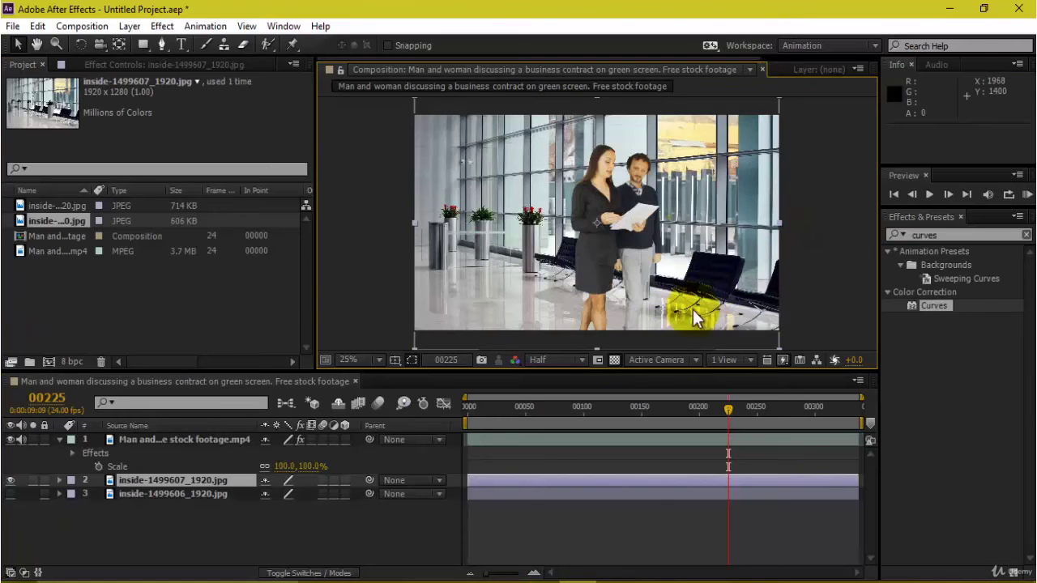
Step: Scale the inside-1499607_1920.jpg background to 104% and view the composite at frame 0
key(s)
mouse_move(292, 494)
mouse_down()
mouse_move(276, 494)
mouse_move(296, 495)
mouse_up()
key(grave)
scroll(812, 296, up, 1)
key(grave)
drag(697, 404, 453, 425)
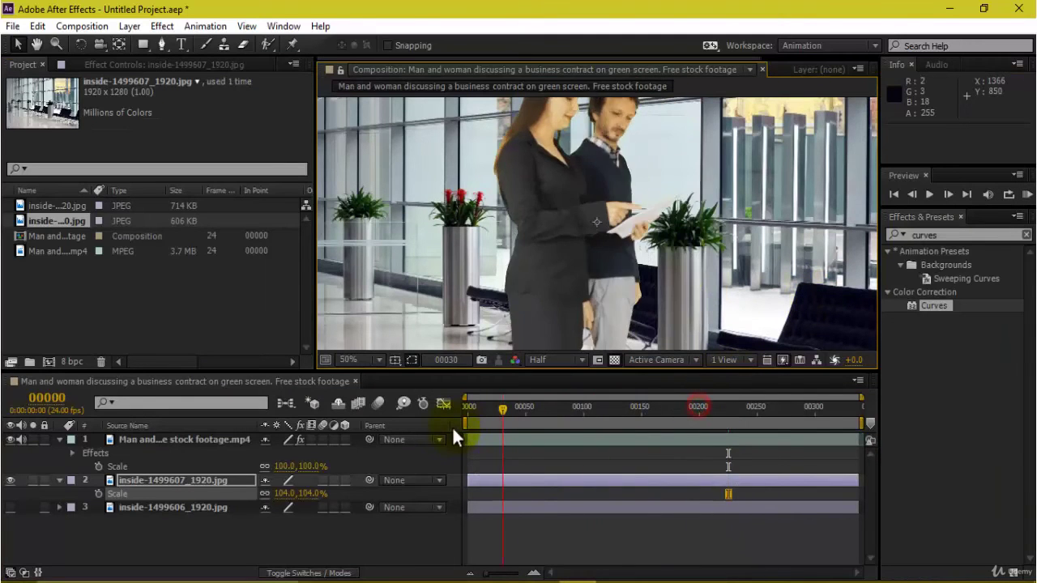
scroll(682, 263, down, 1)
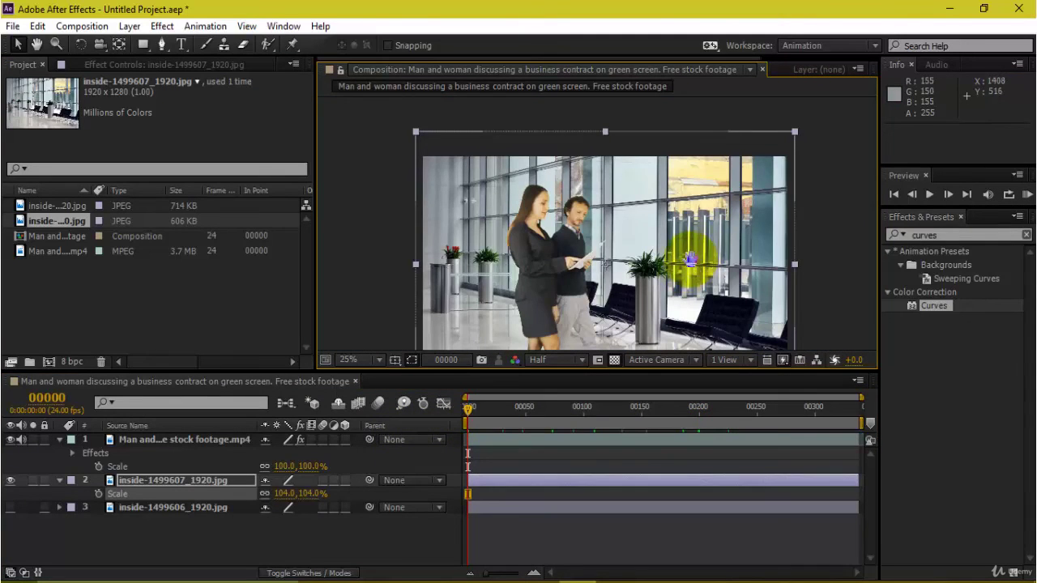
Step: Compare the footage with Curves off and on, then lower the RGB curve's middle point and raise its upper midtones
click(201, 439)
click(108, 69)
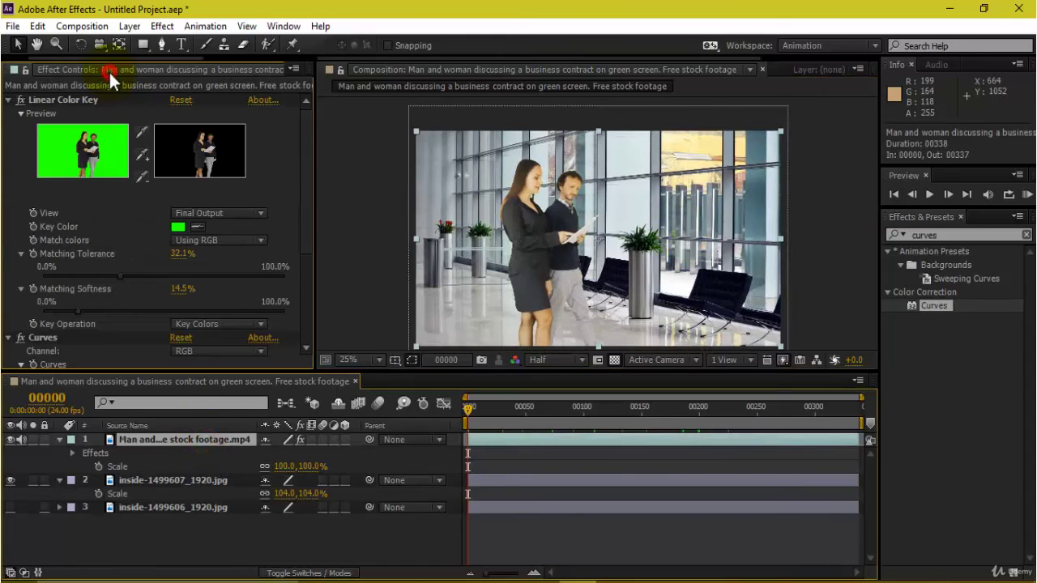
scroll(99, 360, down, 3)
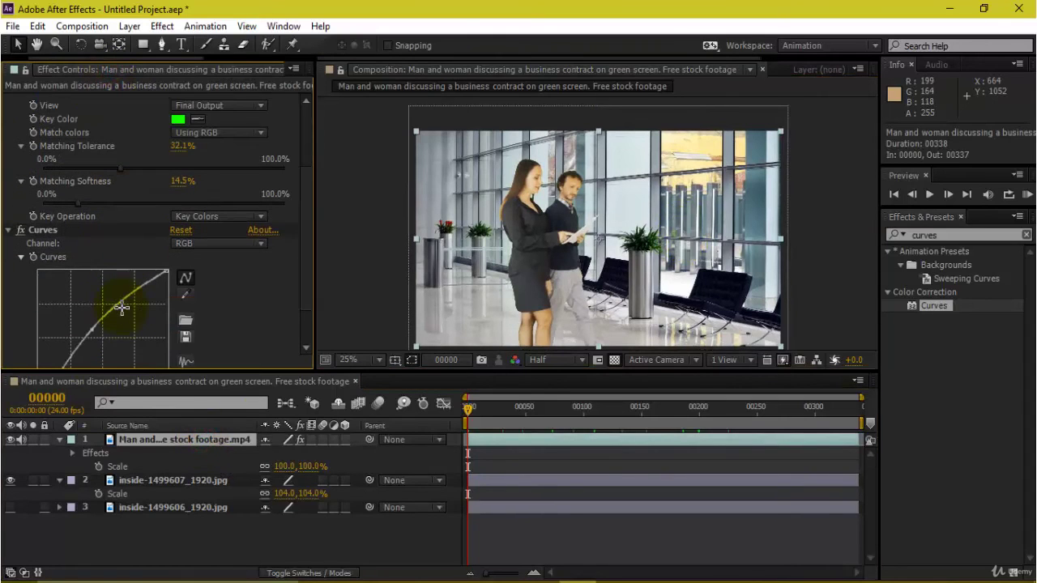
click(23, 230)
click(22, 230)
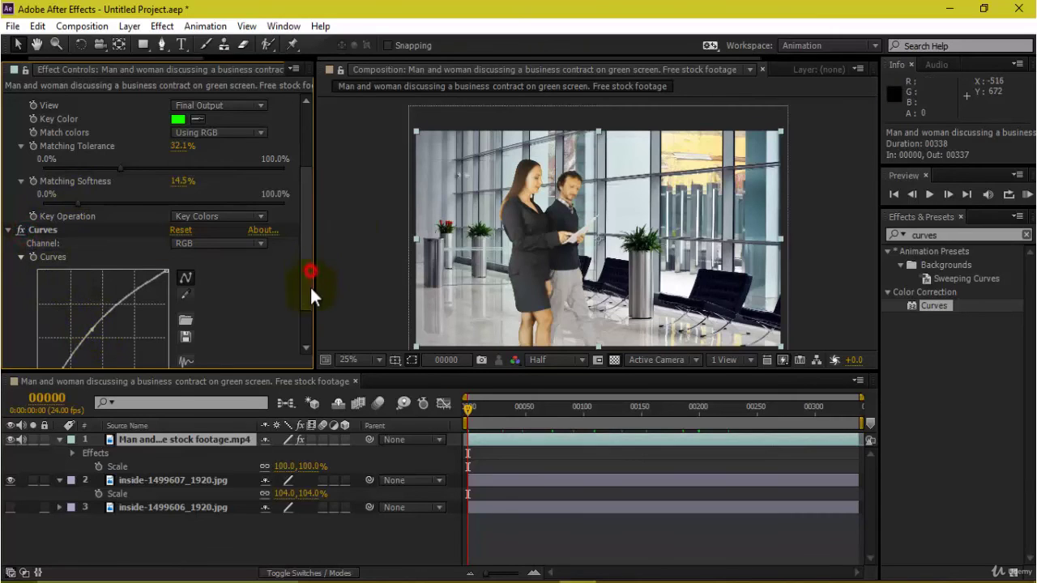
drag(311, 287, 310, 315)
mouse_move(93, 275)
mouse_down()
mouse_move(108, 294)
mouse_move(100, 279)
mouse_up()
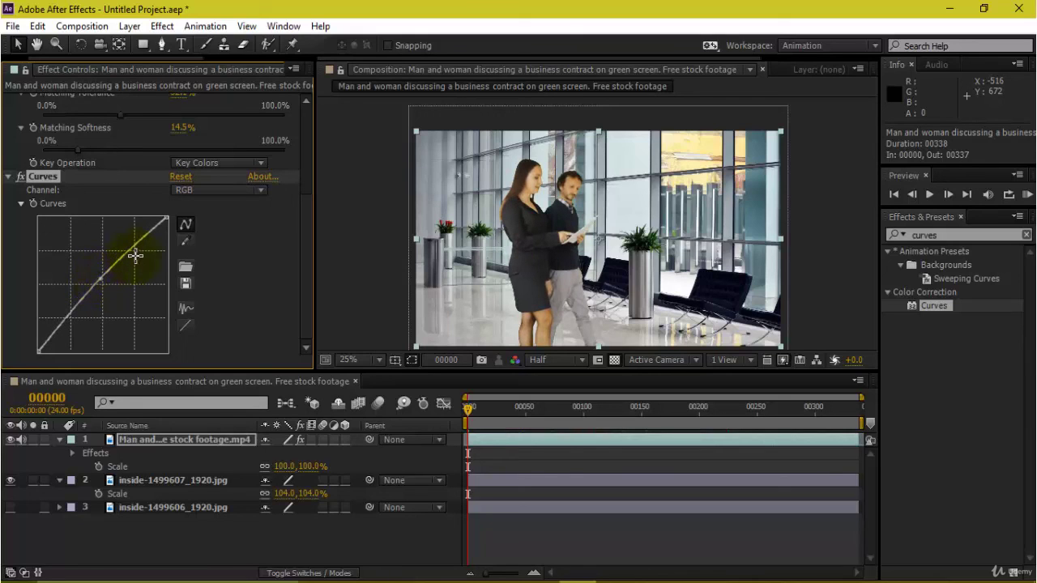
drag(130, 247, 123, 242)
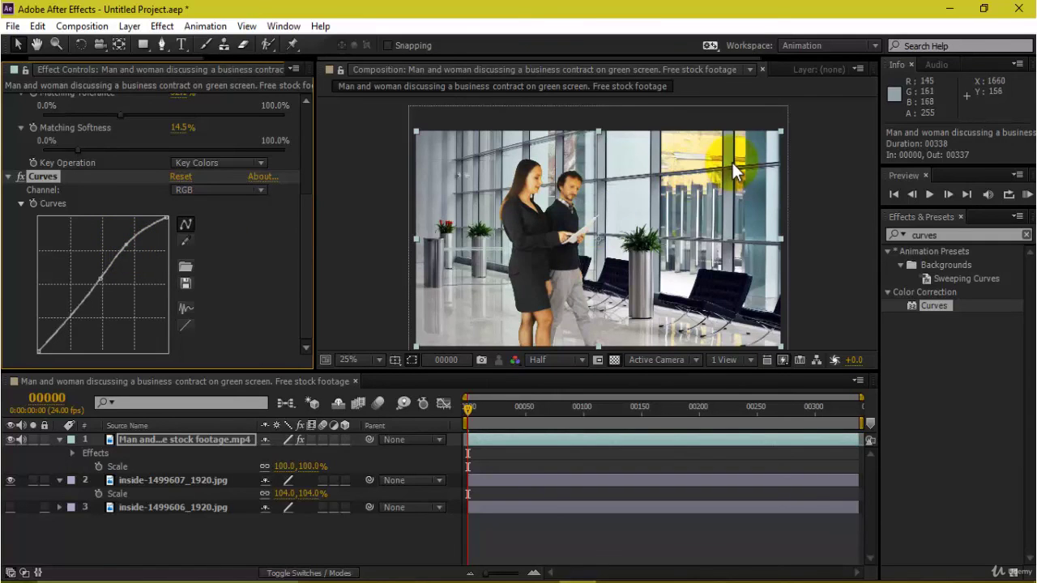
Step: Inspect the figures against the new background in the maximized viewer
key(grave)
scroll(761, 187, up, 3)
drag(848, 187, 778, 178)
scroll(736, 289, down, 2)
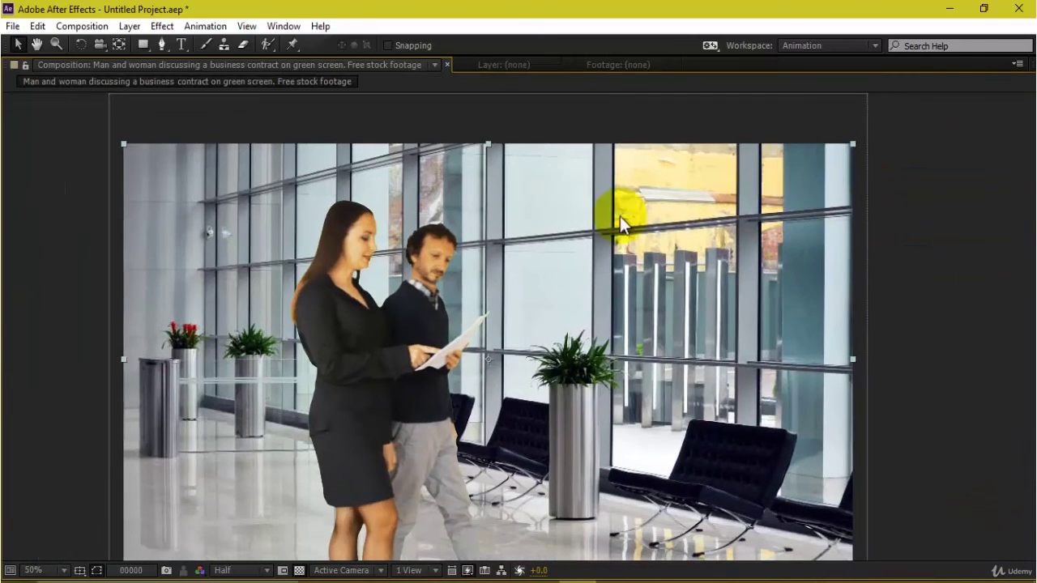
drag(548, 391, 553, 299)
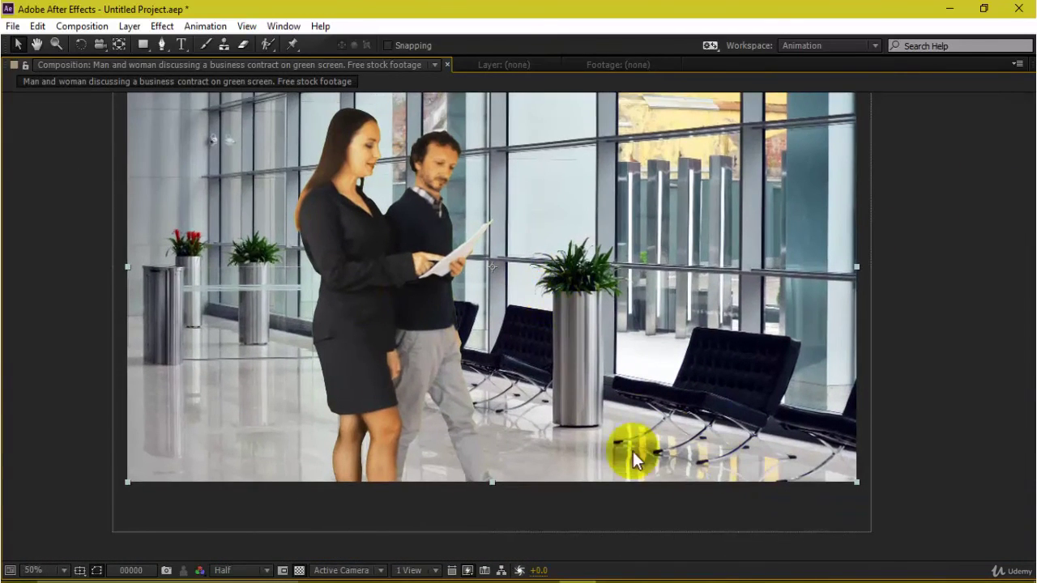
drag(648, 286, 634, 393)
key(grave)
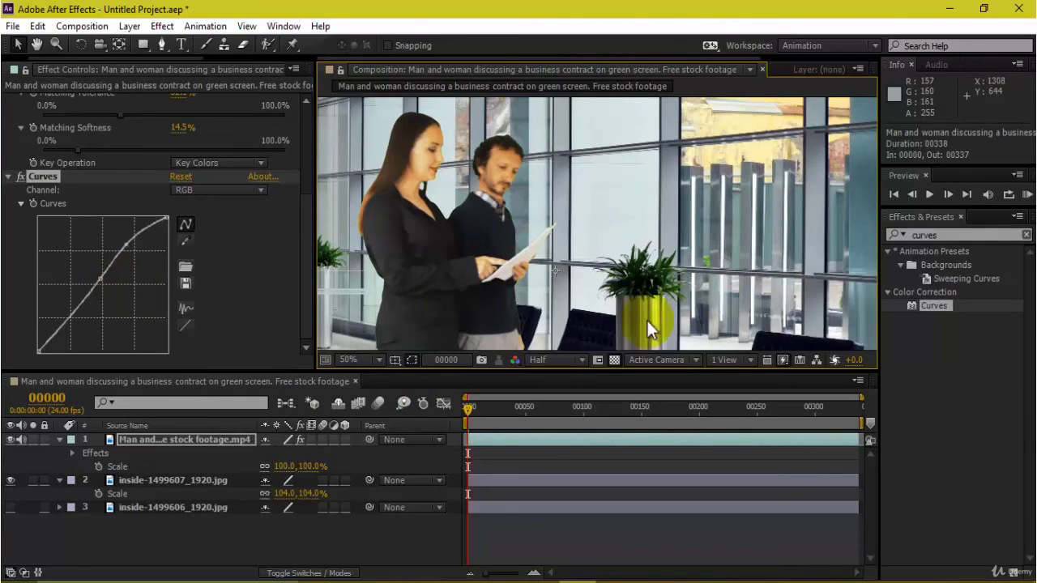
Step: Play the composite with the new background in the maximized viewer, stopping at frame 160
key(grave)
drag(571, 313, 565, 278)
key(space)
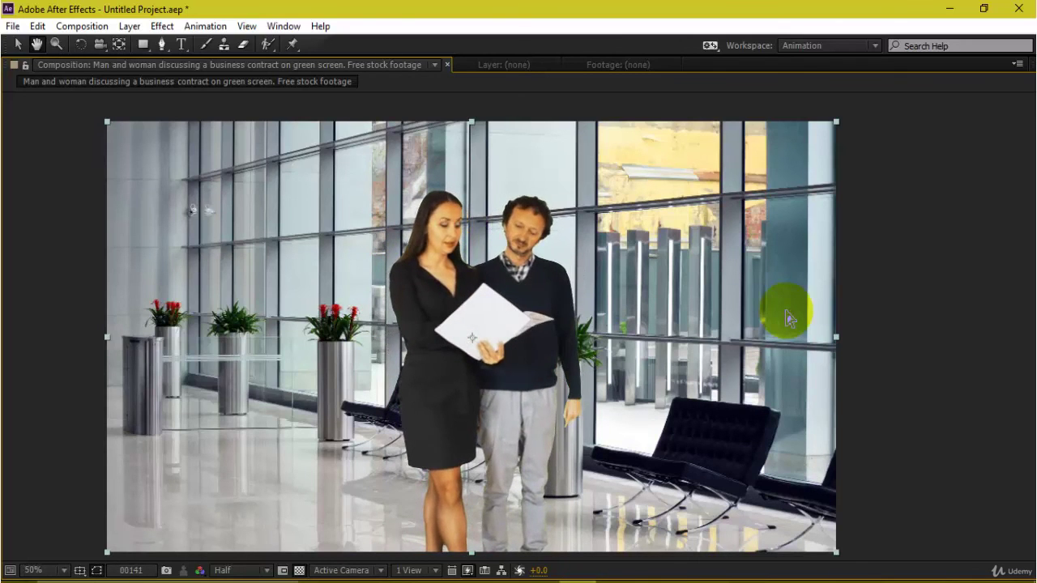
key(grave)
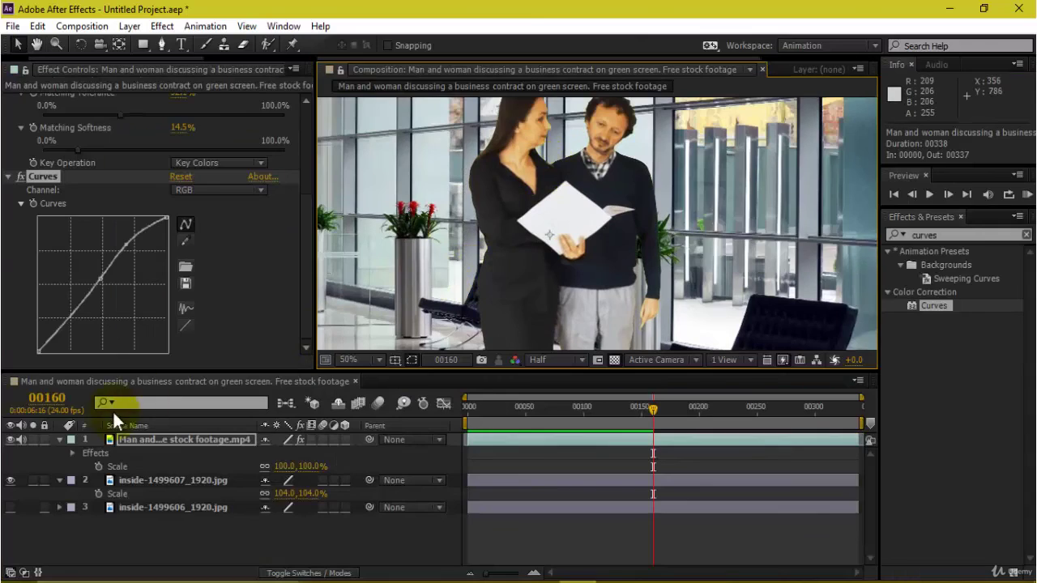
Step: Lower the upper point and raise the middle point of the footage's RGB curve, and preview the composite in the maximized viewer
drag(126, 243, 132, 247)
drag(102, 280, 97, 274)
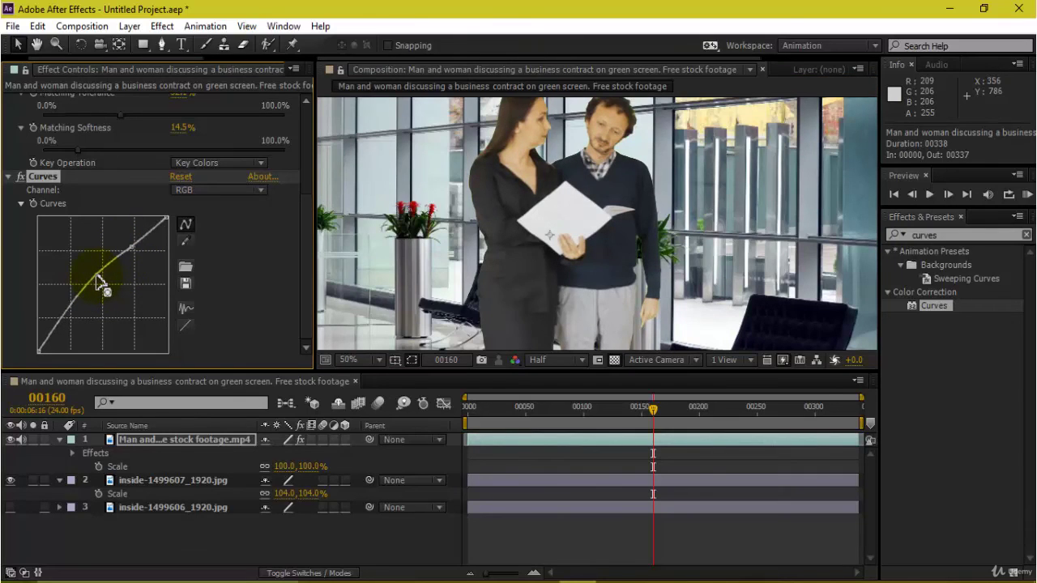
key(grave)
key(space)
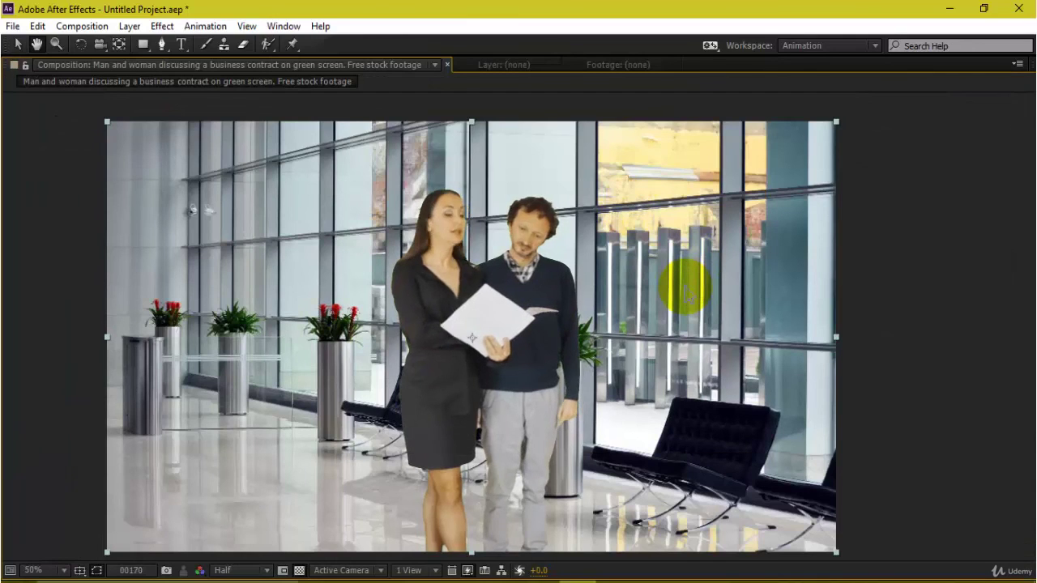